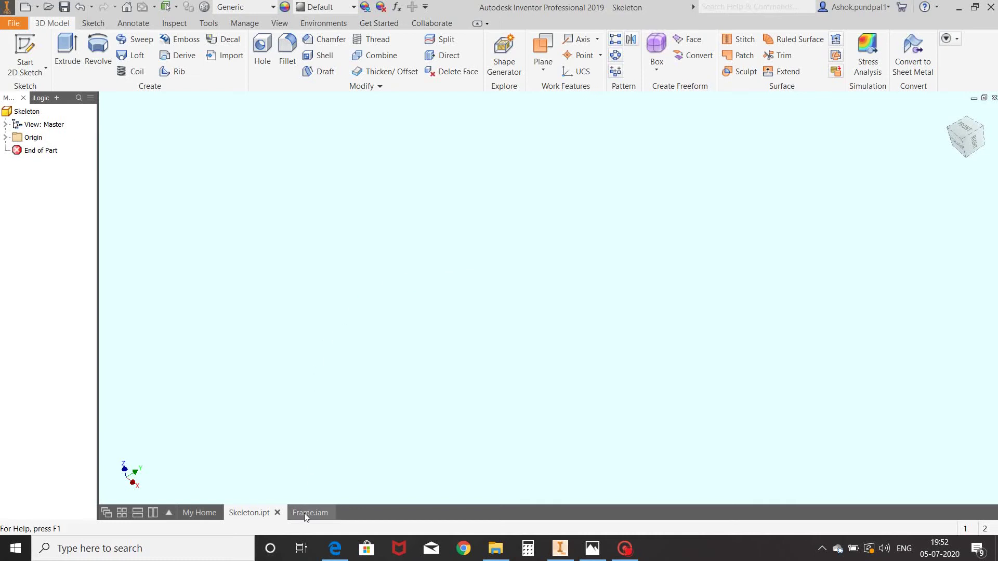
Look through the reference photos of tube and profile frames in Photos, then return to the Skeleton part in Inventor
{"action": "mouse_move", "coordinate": [305, 516]}
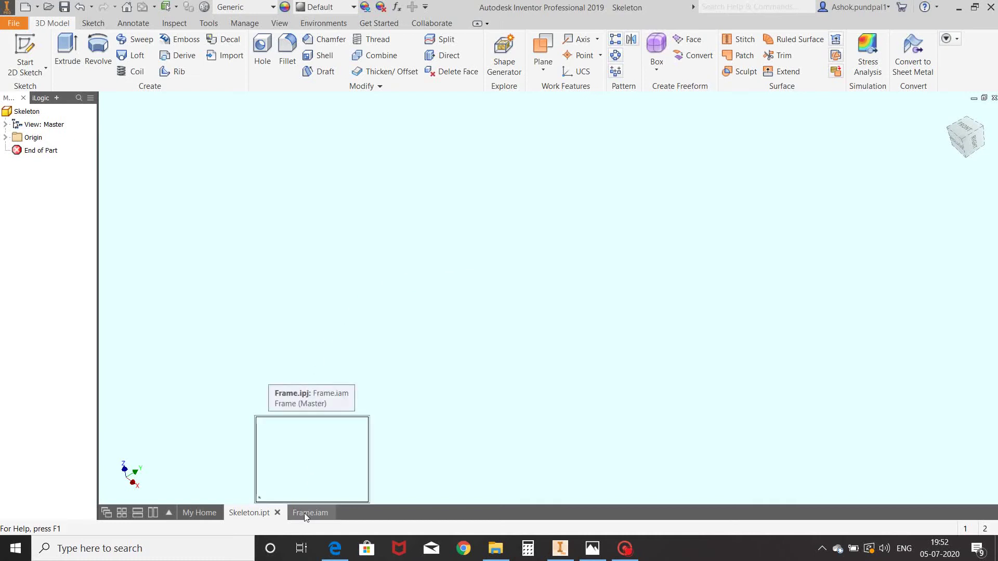
{"action": "mouse_move", "coordinate": [246, 515]}
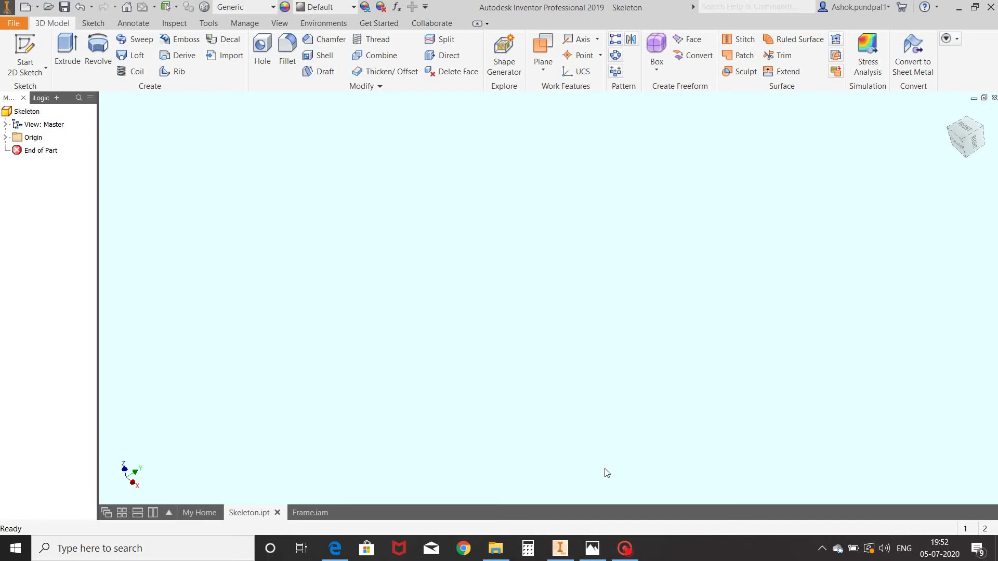
{"action": "mouse_move", "coordinate": [593, 548]}
{"action": "left_click", "coordinate": [603, 504]}
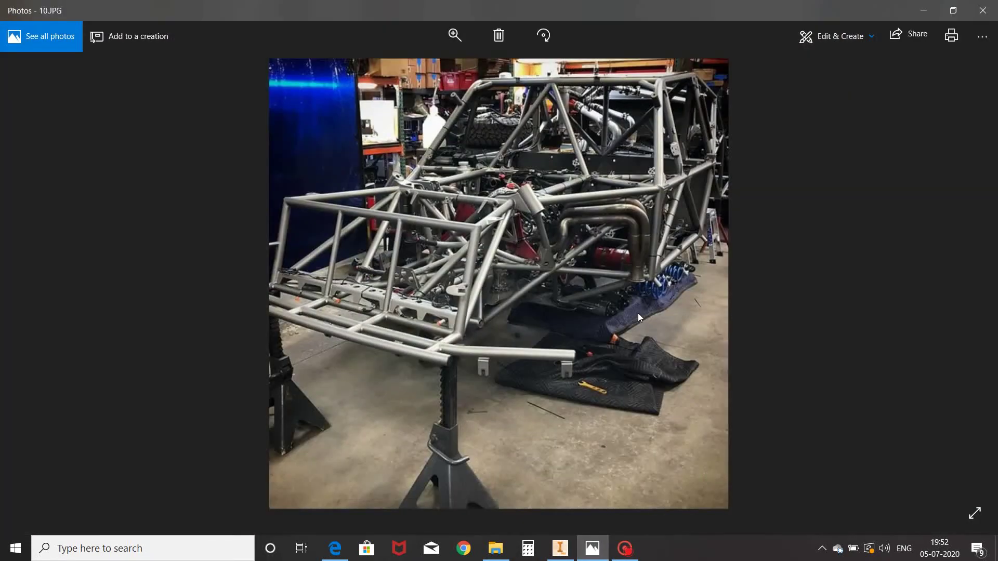
{"action": "key", "text": "Right"}
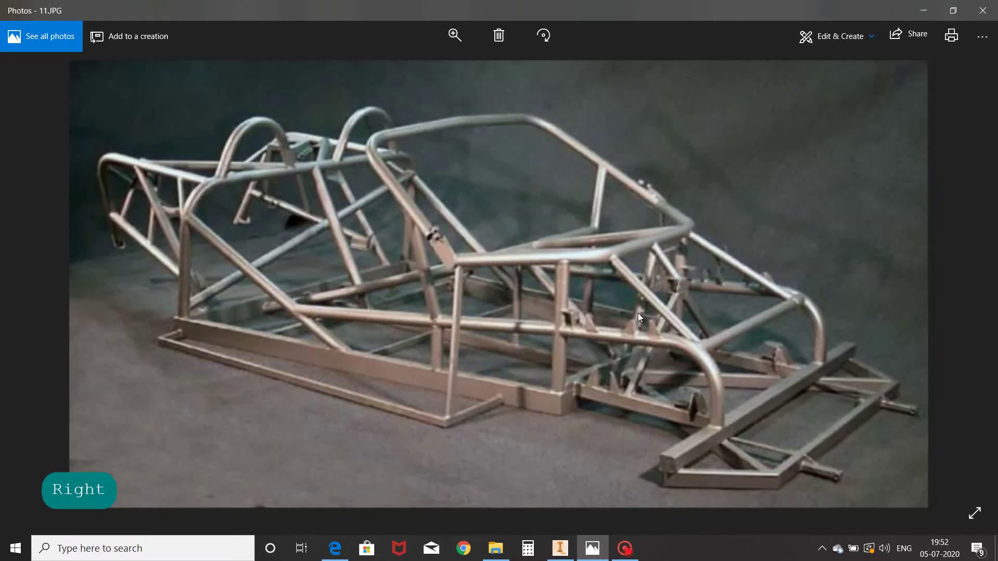
{"action": "key", "text": "Right"}
{"action": "key", "text": "Right"}
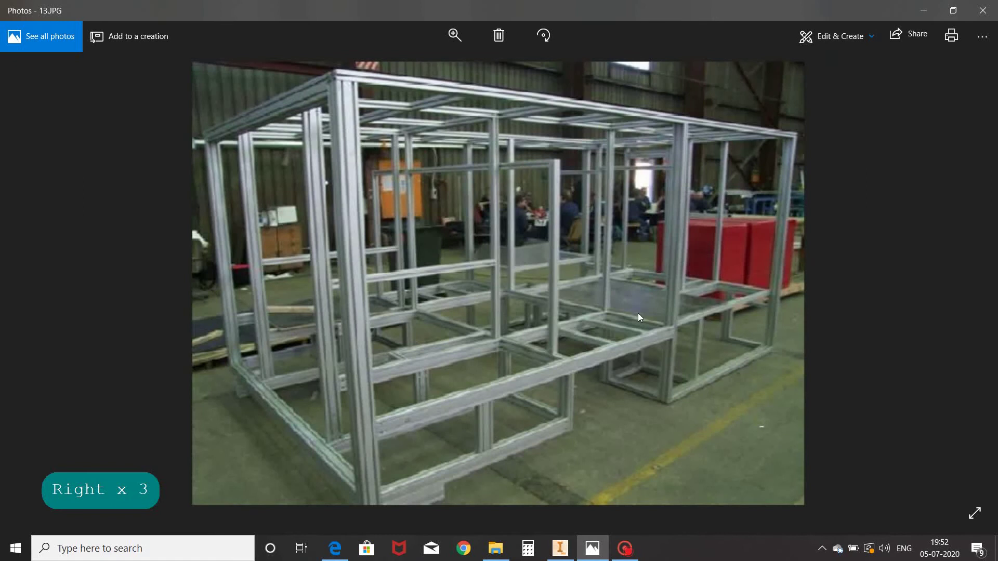
{"action": "key", "text": "Left"}
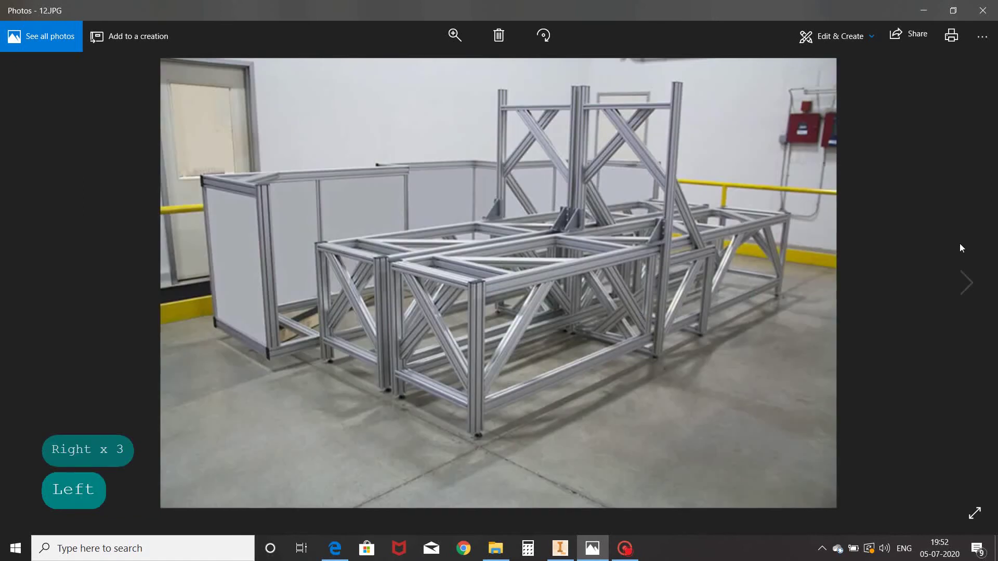
{"action": "left_click", "coordinate": [927, 10]}
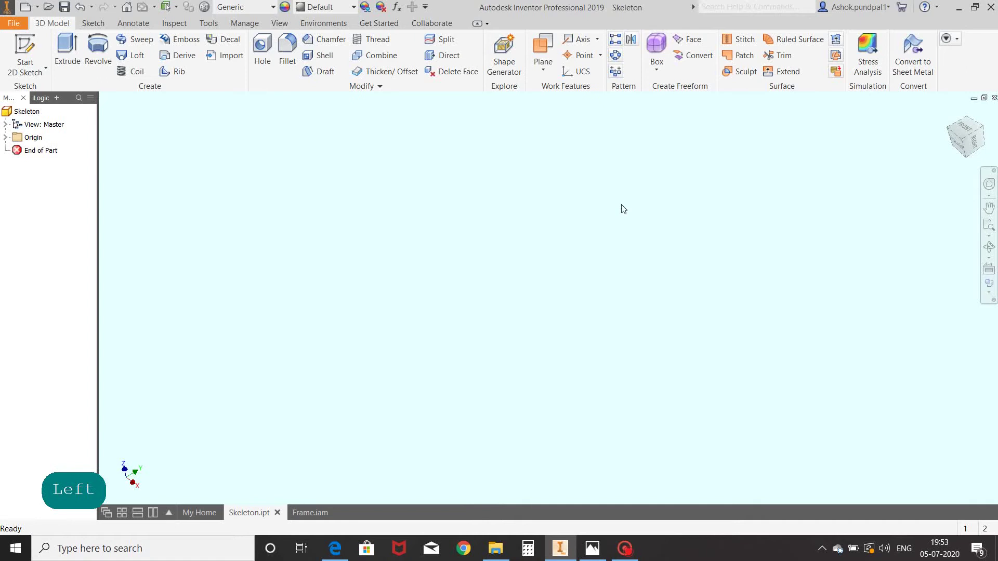
Start a 2D sketch on the front (XY) origin plane of the Skeleton part
{"action": "left_click", "coordinate": [19, 46]}
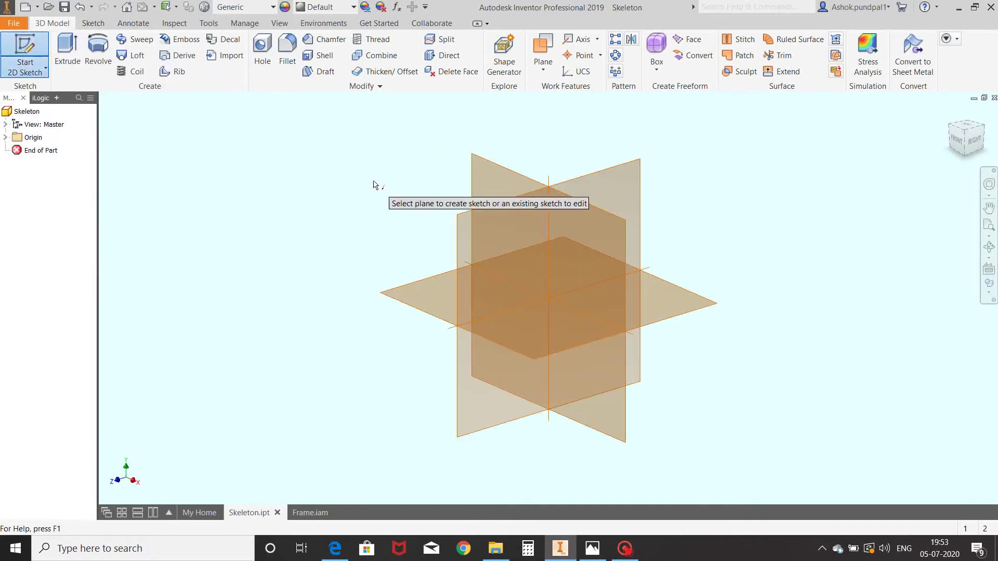
{"action": "left_click", "coordinate": [474, 160]}
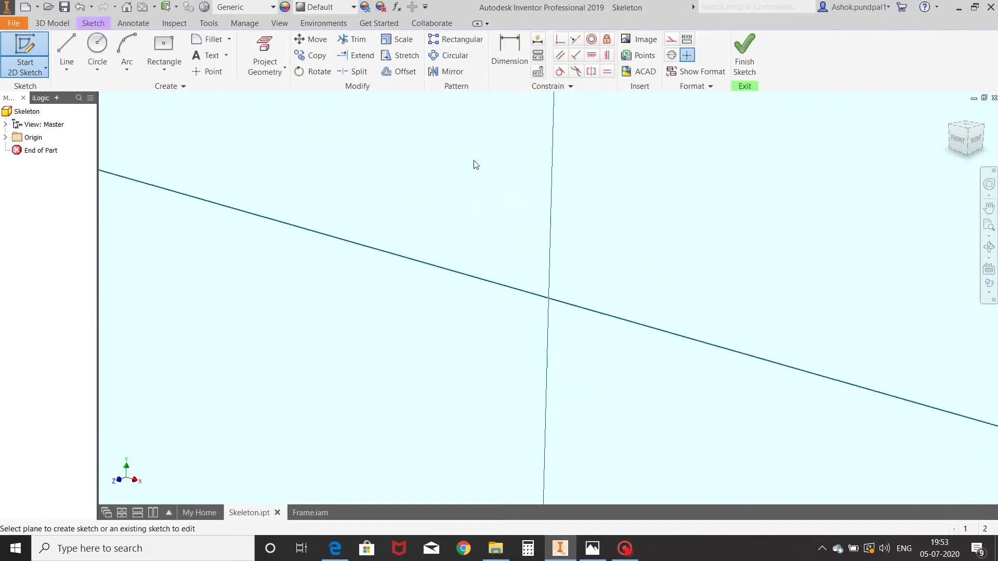
{"action": "scroll", "coordinate": [500, 291], "scroll_direction": "up", "scroll_amount": 6}
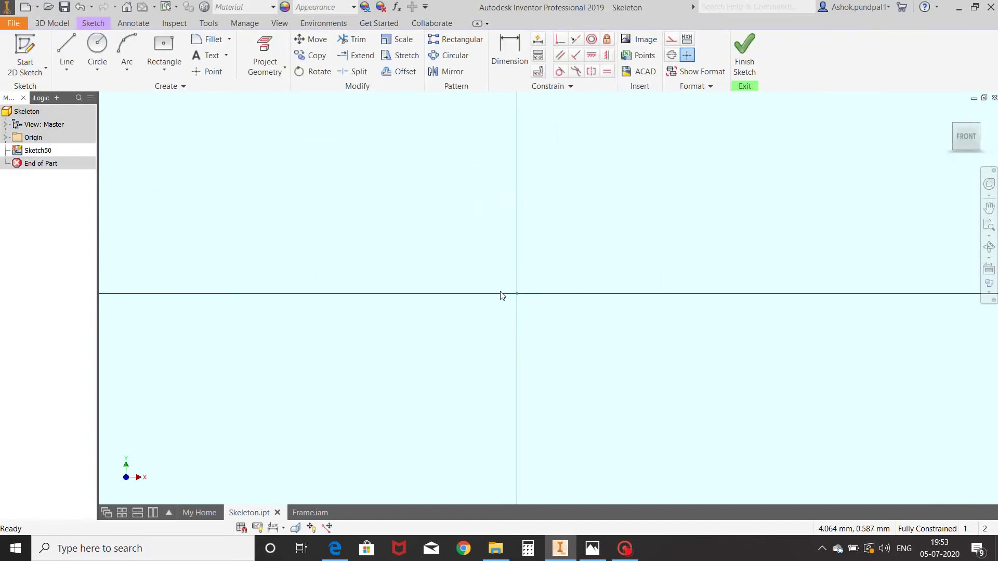
{"action": "middle_click_drag", "start_coordinate": [499, 291], "coordinate": [482, 324]}
Draw a center rectangle about 774 mm wide, centered on the sketch origin
{"action": "left_click", "coordinate": [171, 48]}
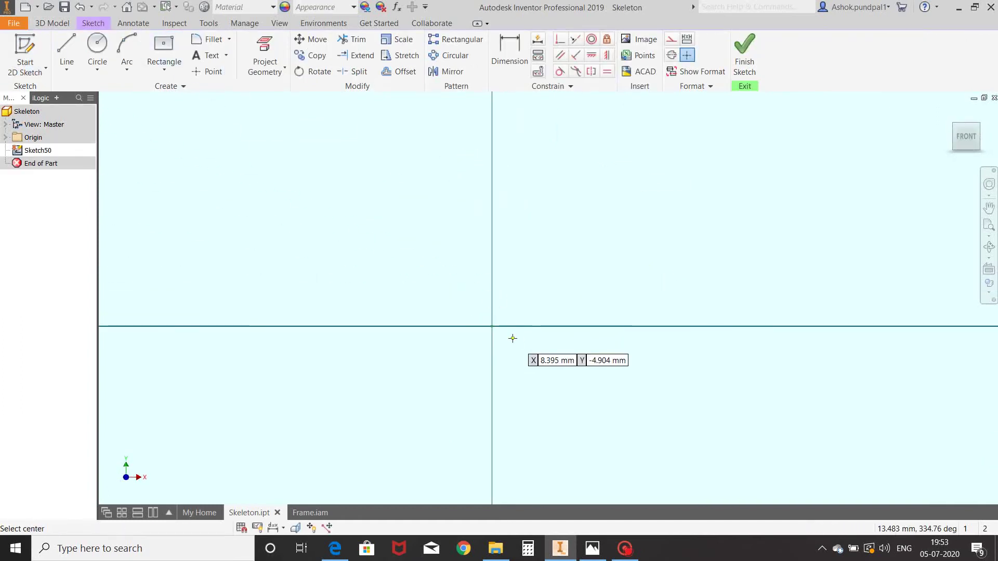
{"action": "left_click", "coordinate": [492, 326]}
{"action": "scroll", "coordinate": [702, 414], "scroll_direction": "up", "scroll_amount": 3}
{"action": "middle_click_drag", "start_coordinate": [702, 414], "coordinate": [616, 342]}
{"action": "scroll", "coordinate": [709, 441], "scroll_direction": "up", "scroll_amount": 3}
{"action": "middle_click_drag", "start_coordinate": [709, 440], "coordinate": [654, 406]}
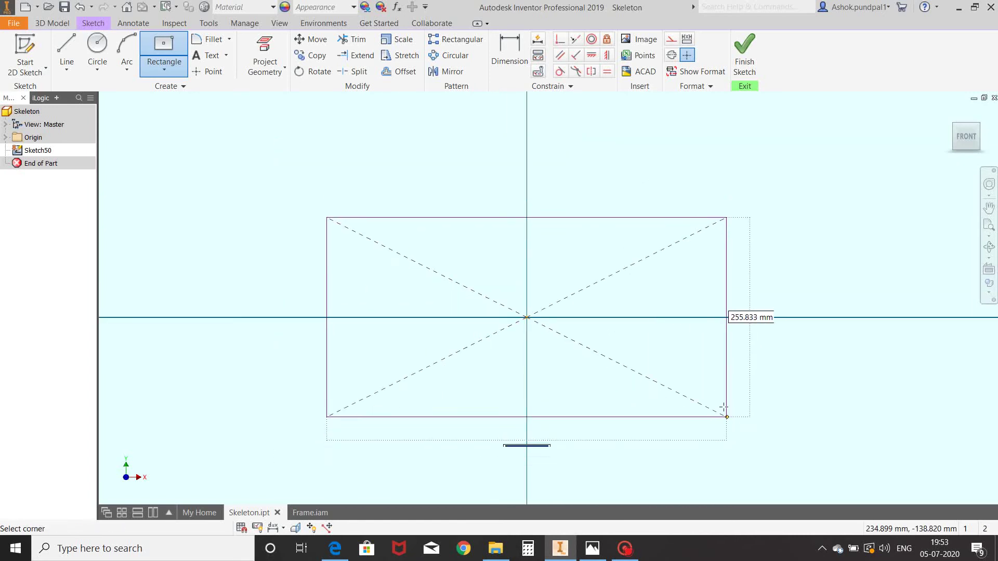
{"action": "scroll", "coordinate": [746, 423], "scroll_direction": "down", "scroll_amount": 3}
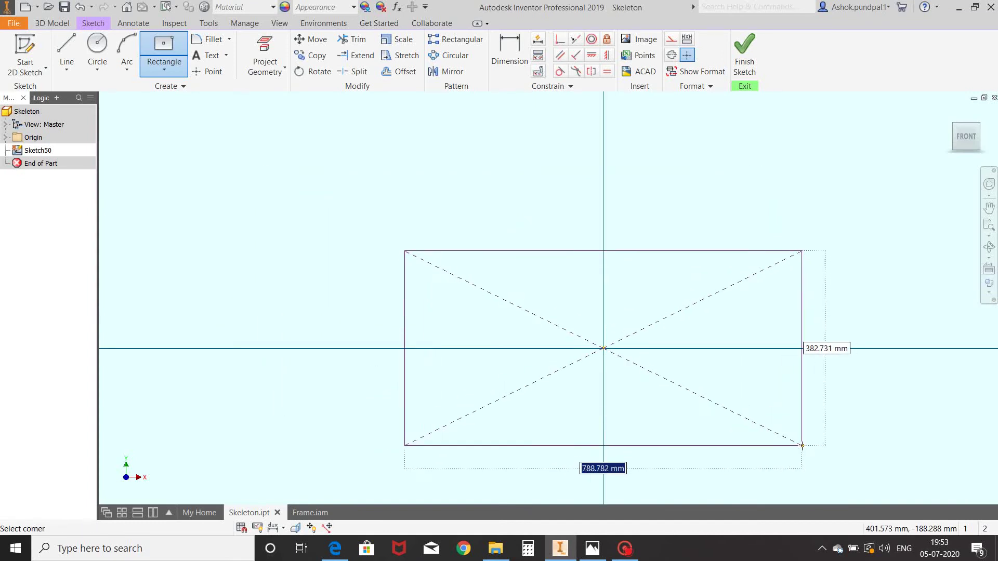
{"action": "left_click", "coordinate": [801, 445]}
{"action": "middle_click_drag", "start_coordinate": [824, 401], "coordinate": [741, 354]}
{"action": "right_click", "coordinate": [782, 273]}
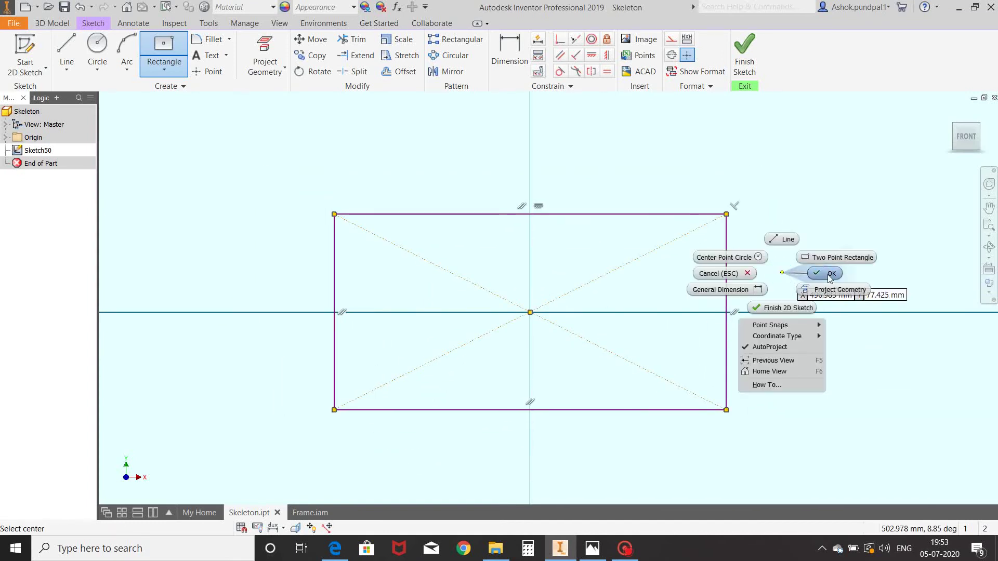
{"action": "left_click", "coordinate": [827, 276]}
{"action": "middle_click_drag", "start_coordinate": [788, 308], "coordinate": [784, 269]}
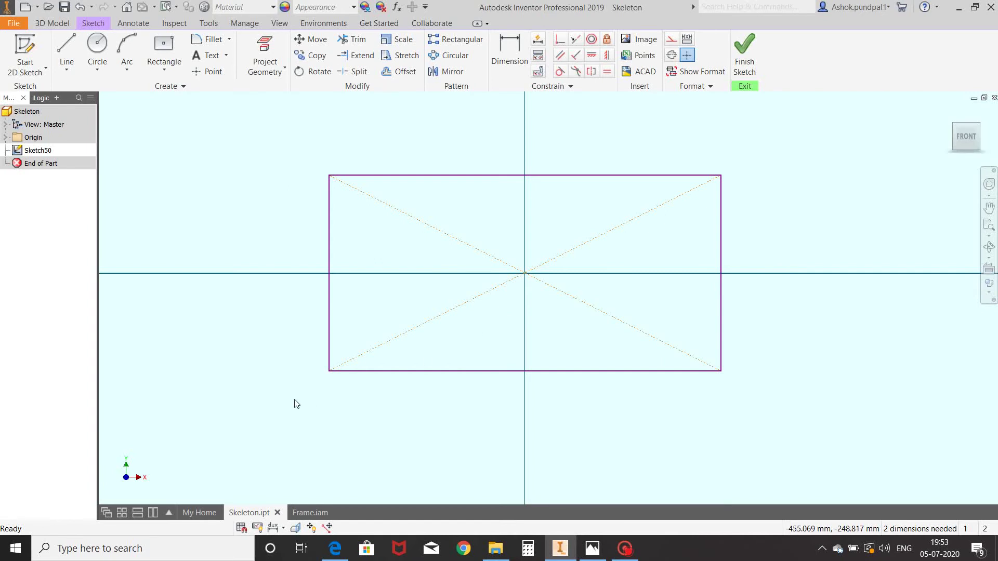
Set the sketch dimension display to Expression
{"action": "left_click", "coordinate": [272, 529]}
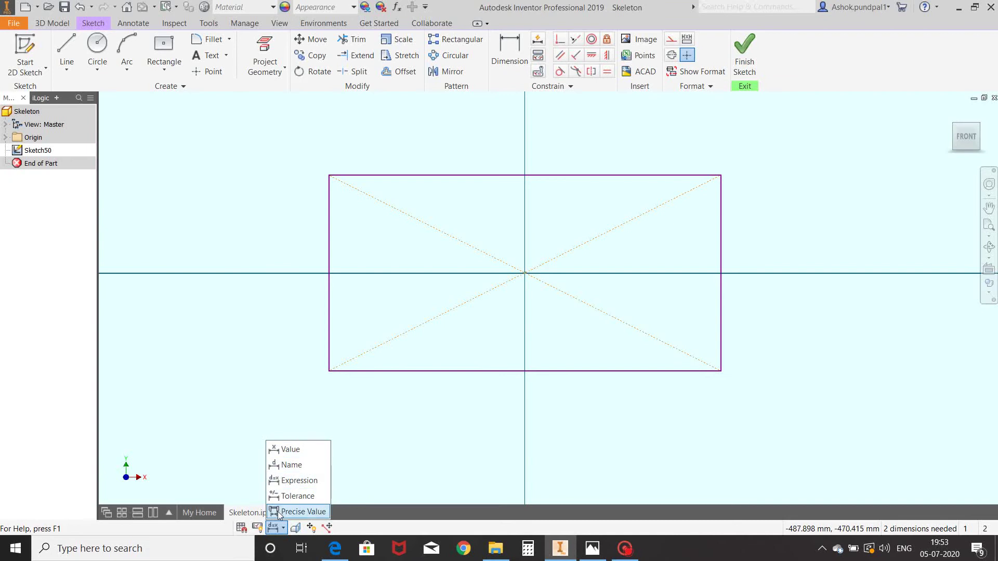
{"action": "left_click", "coordinate": [327, 480]}
{"action": "scroll", "coordinate": [543, 327], "scroll_direction": "down", "scroll_amount": 2}
{"action": "scroll", "coordinate": [519, 358], "scroll_direction": "up", "scroll_amount": 3}
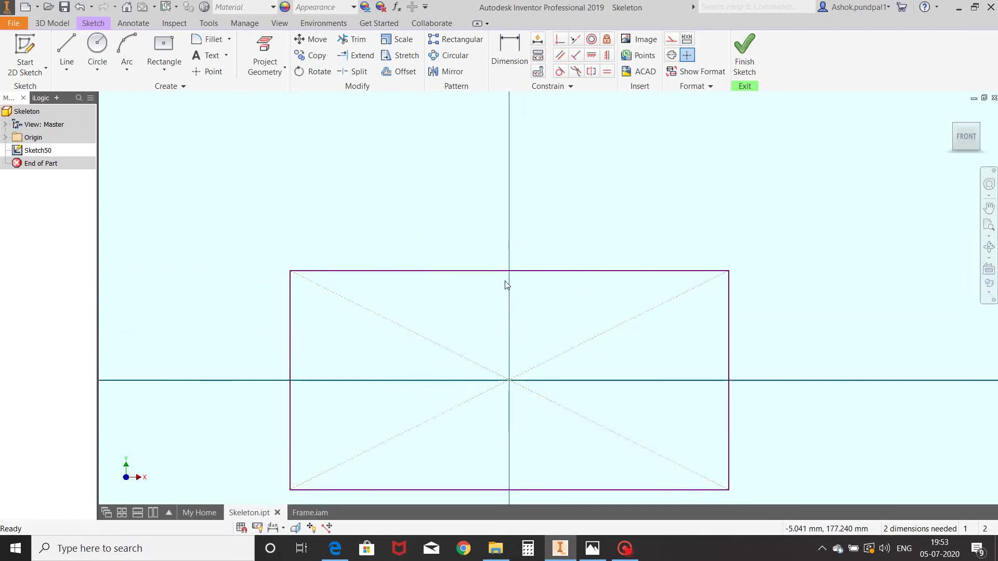
{"action": "mouse_move", "coordinate": [506, 285]}
{"action": "middle_mouse_down"}
{"action": "mouse_move", "coordinate": [450, 286]}
{"action": "mouse_move", "coordinate": [443, 269]}
{"action": "middle_mouse_up"}
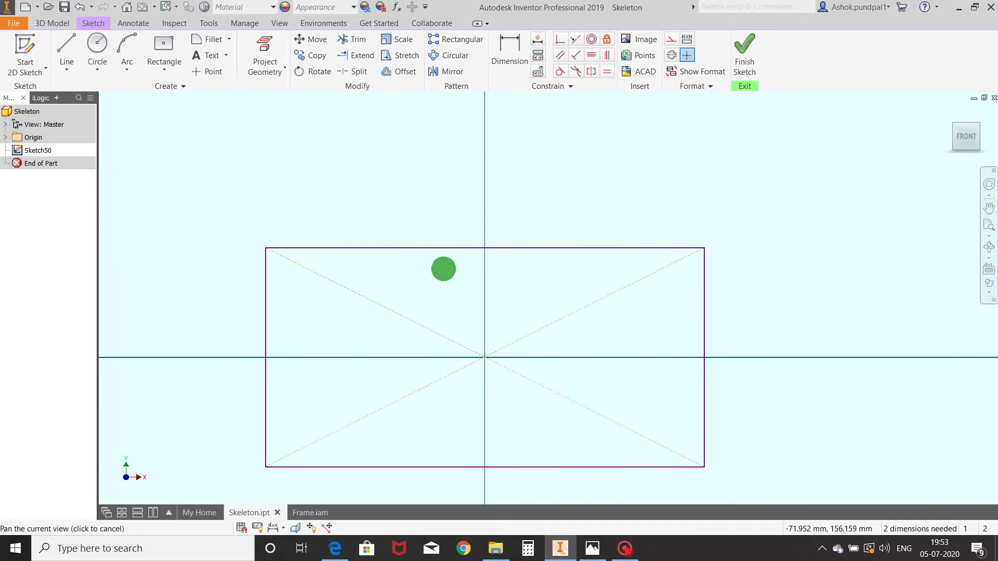
Dimension the rectangle's upper edge with the named parameter side=2000
{"action": "left_click", "coordinate": [513, 46]}
{"action": "middle_click_drag", "start_coordinate": [550, 151], "coordinate": [559, 182]}
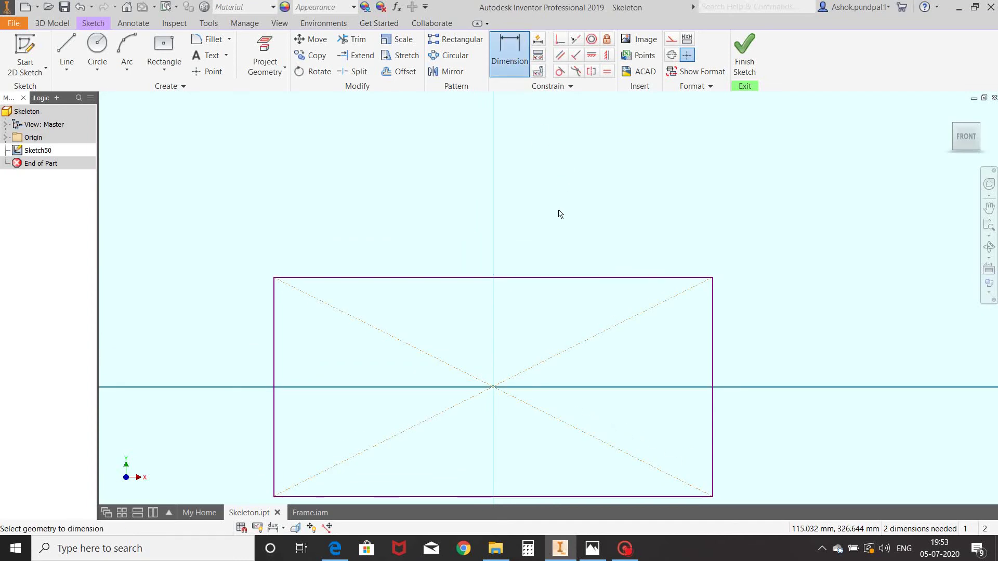
{"action": "left_click", "coordinate": [555, 279]}
{"action": "left_click", "coordinate": [529, 162]}
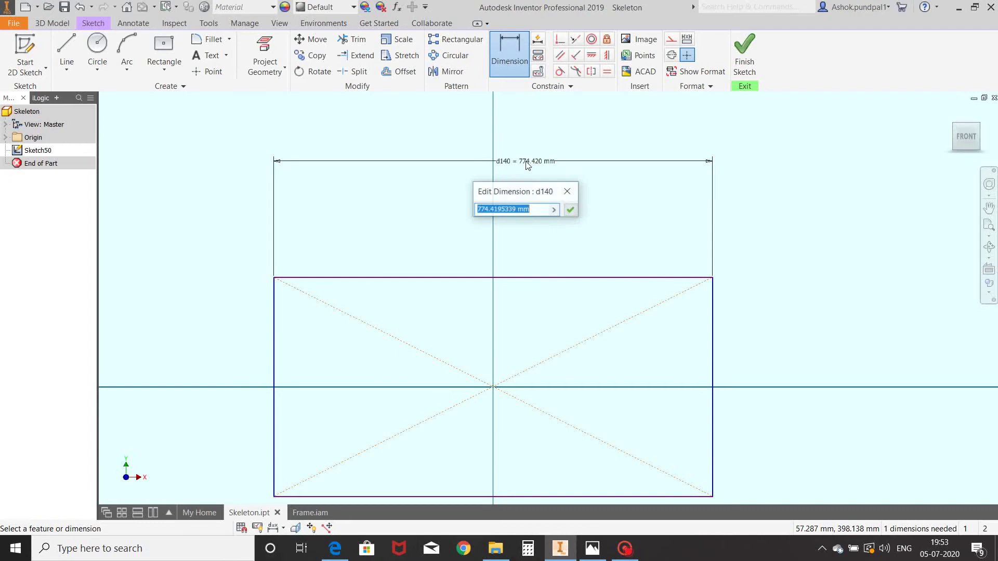
{"action": "type", "text": "s"}
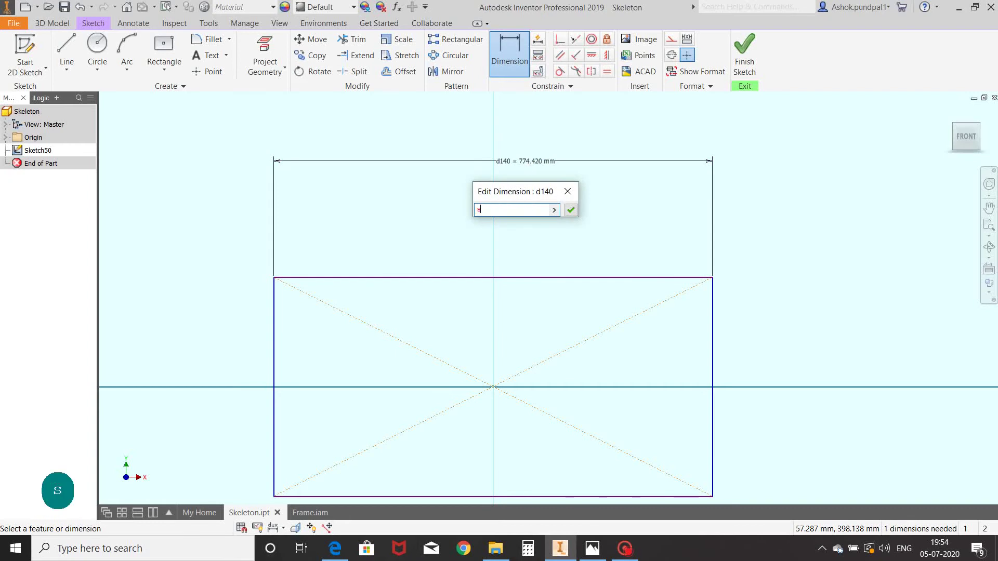
{"action": "type", "text": "ide=2000"}
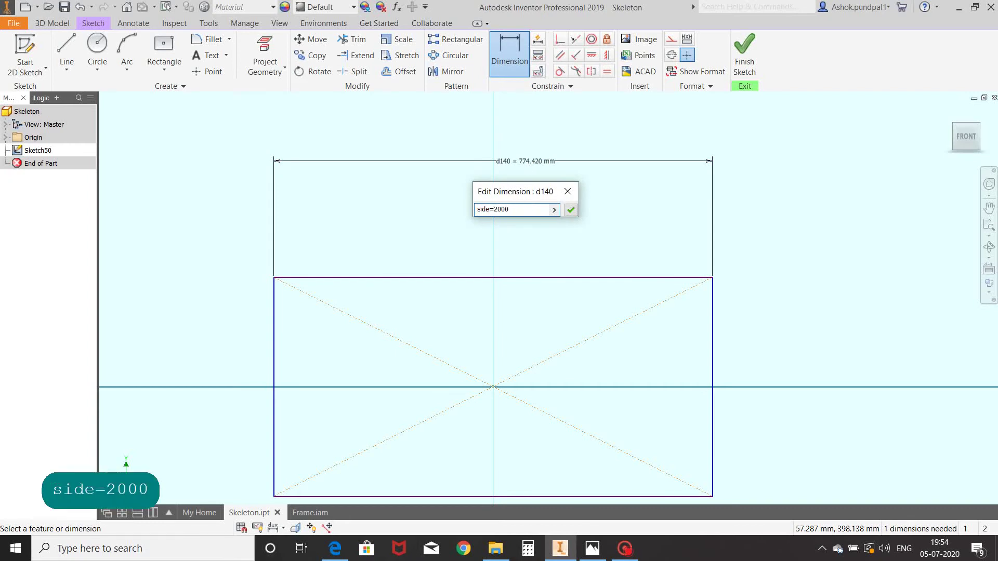
{"action": "key", "text": "Return"}
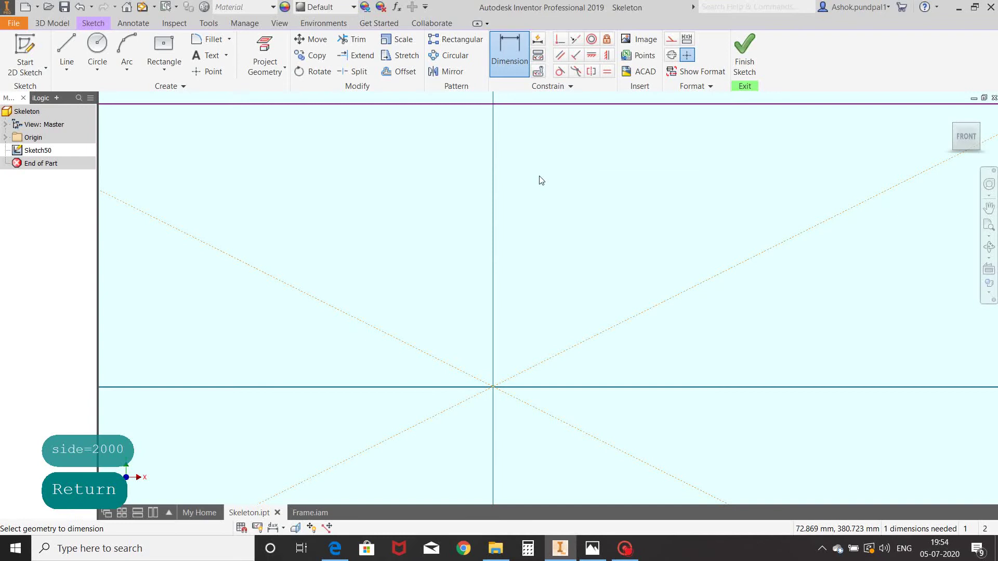
Dimension the rectangle's left edge with the named parameter side1=1000
{"action": "scroll", "coordinate": [540, 181], "scroll_direction": "down", "scroll_amount": 5}
{"action": "middle_click_drag", "start_coordinate": [474, 191], "coordinate": [457, 212]}
{"action": "left_click", "coordinate": [399, 235]}
{"action": "left_click", "coordinate": [349, 234]}
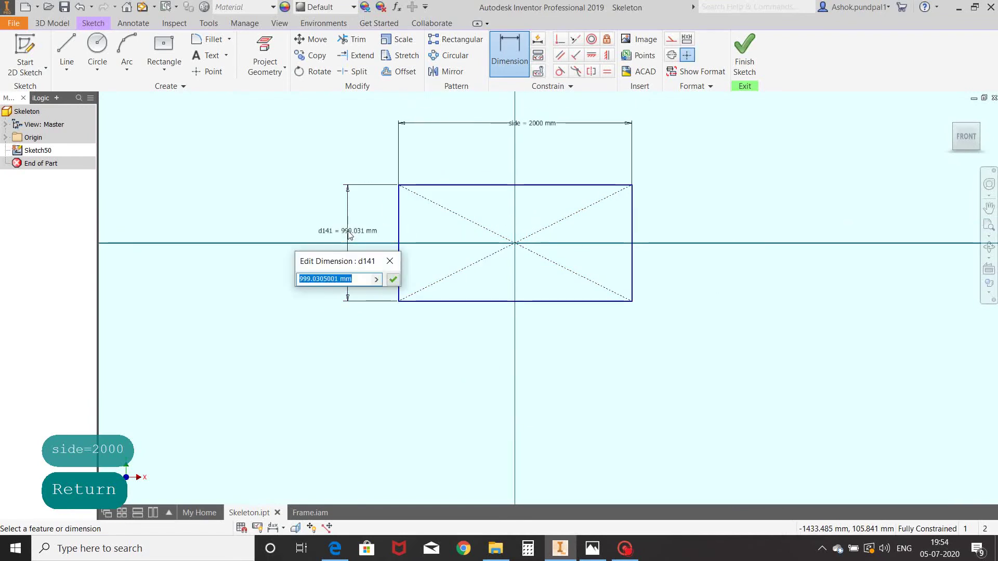
{"action": "type", "text": "si"}
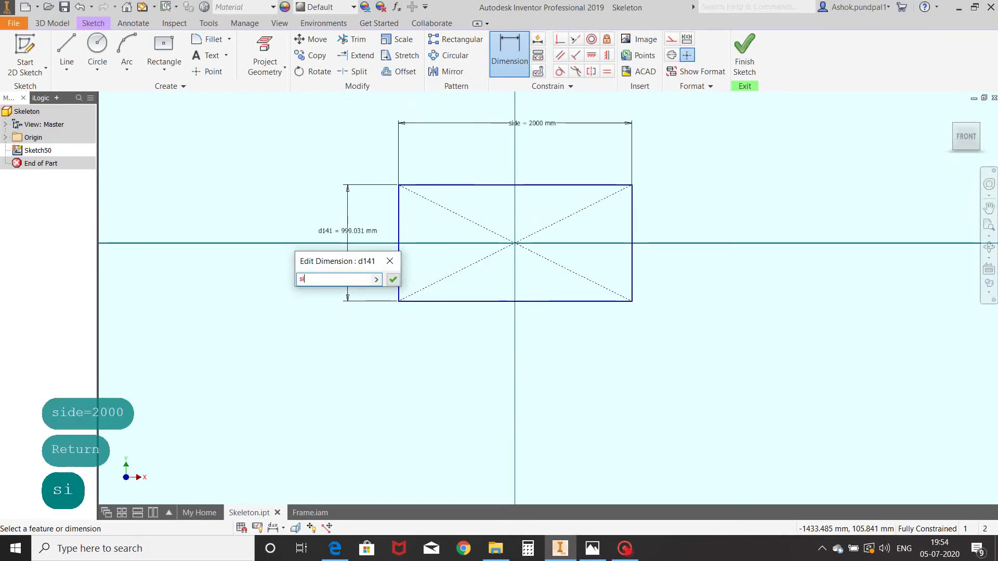
{"action": "type", "text": "de1=1000"}
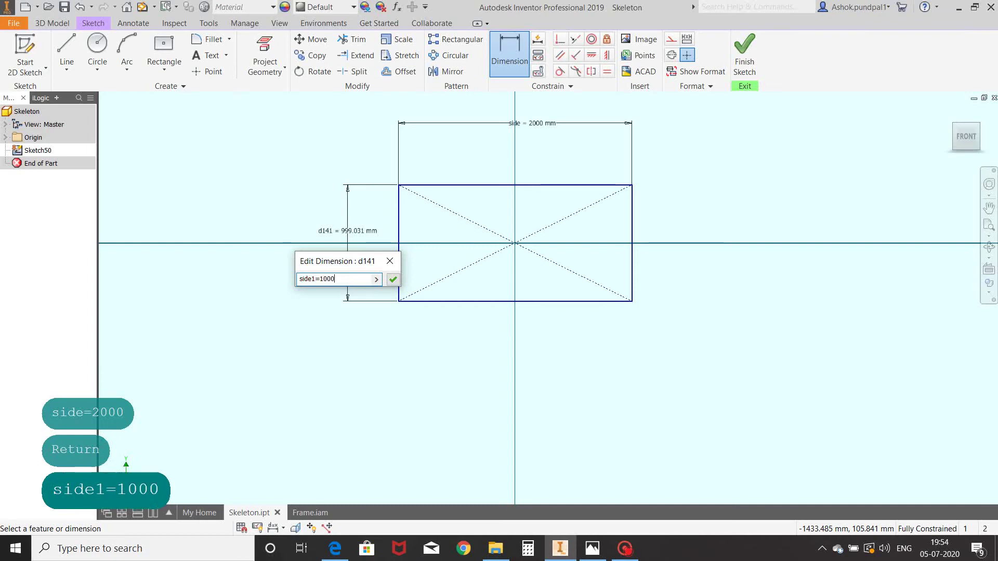
{"action": "key", "text": "Return"}
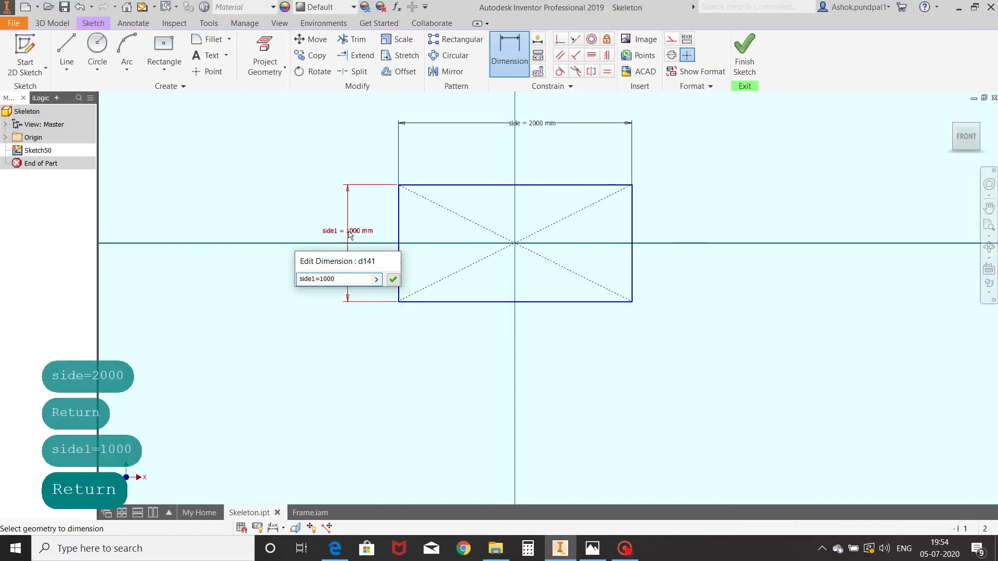
{"action": "middle_click_drag", "start_coordinate": [492, 241], "coordinate": [450, 259]}
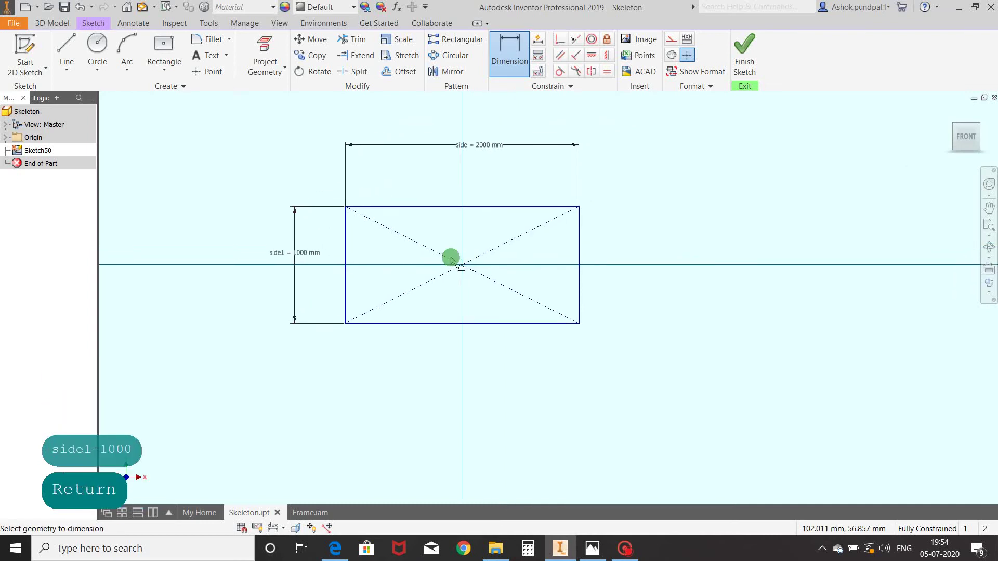
Draw a horizontal line through the rectangle's center, joining the midpoints of its left and right edges
{"action": "left_click", "coordinate": [73, 48]}
{"action": "left_click", "coordinate": [346, 265]}
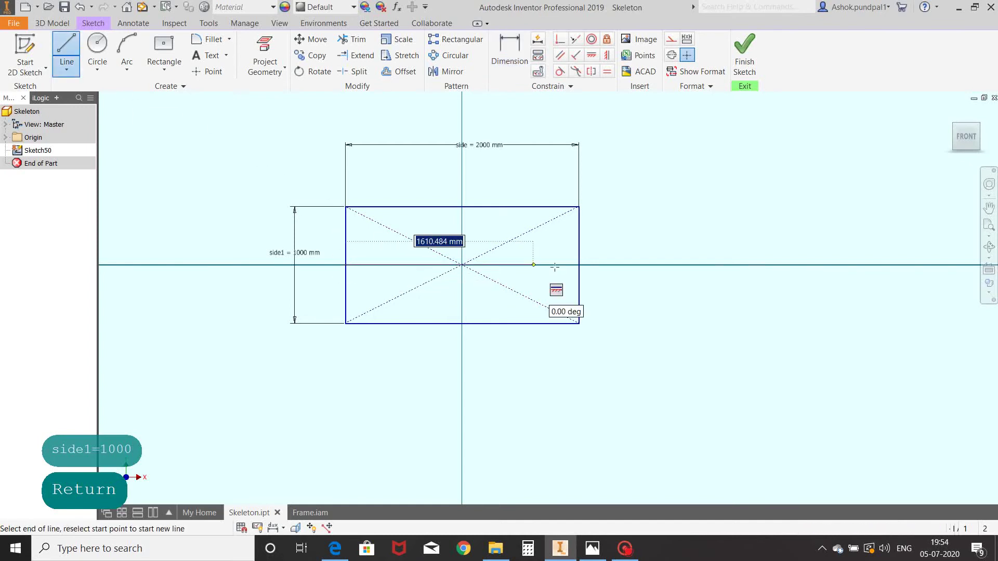
{"action": "double_click", "coordinate": [578, 265]}
{"action": "scroll", "coordinate": [391, 225], "scroll_direction": "up", "scroll_amount": 3}
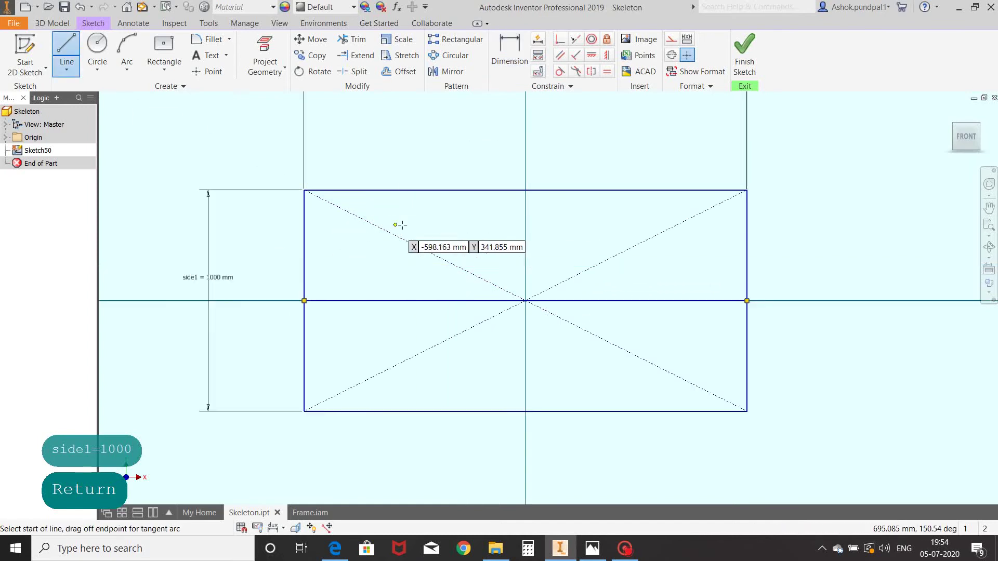
Draw two vertical lines across the rectangle's upper half and one across its lower half, each 500 mm long and ending on the horizontal midline
{"action": "middle_click_drag", "start_coordinate": [421, 216], "coordinate": [421, 201]}
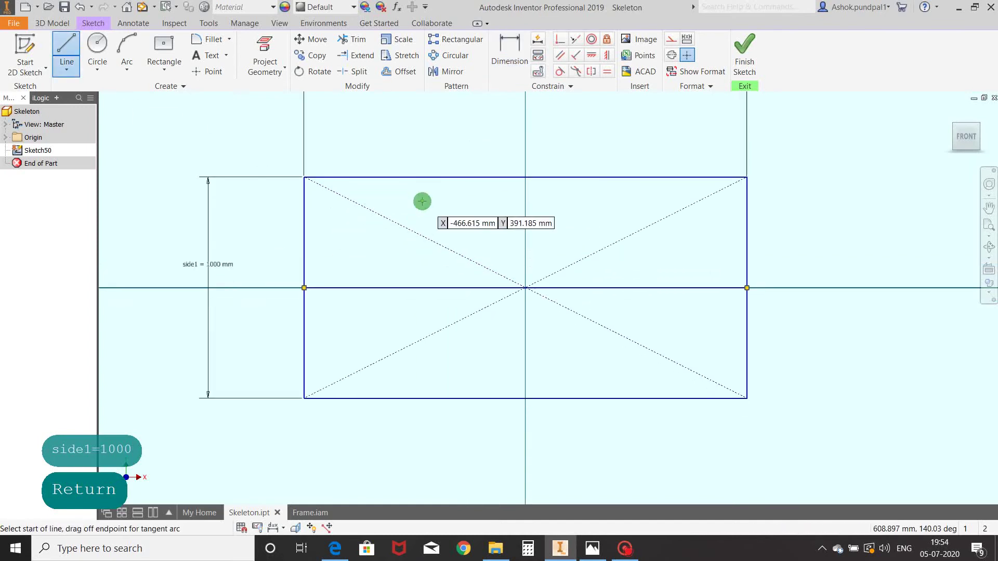
{"action": "left_click", "coordinate": [399, 176]}
{"action": "left_click", "coordinate": [400, 288]}
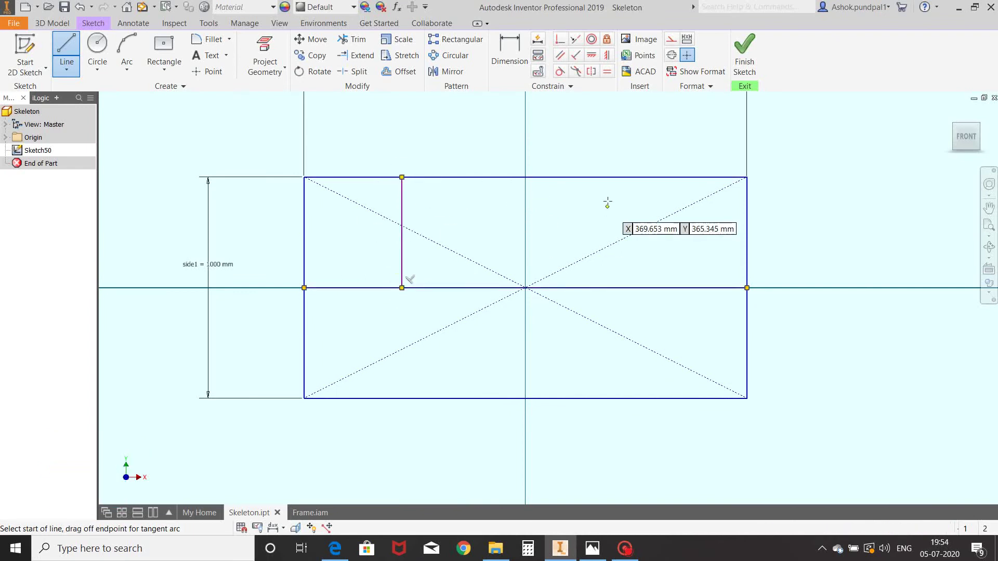
{"action": "left_click", "coordinate": [632, 177]}
{"action": "left_click", "coordinate": [633, 289]}
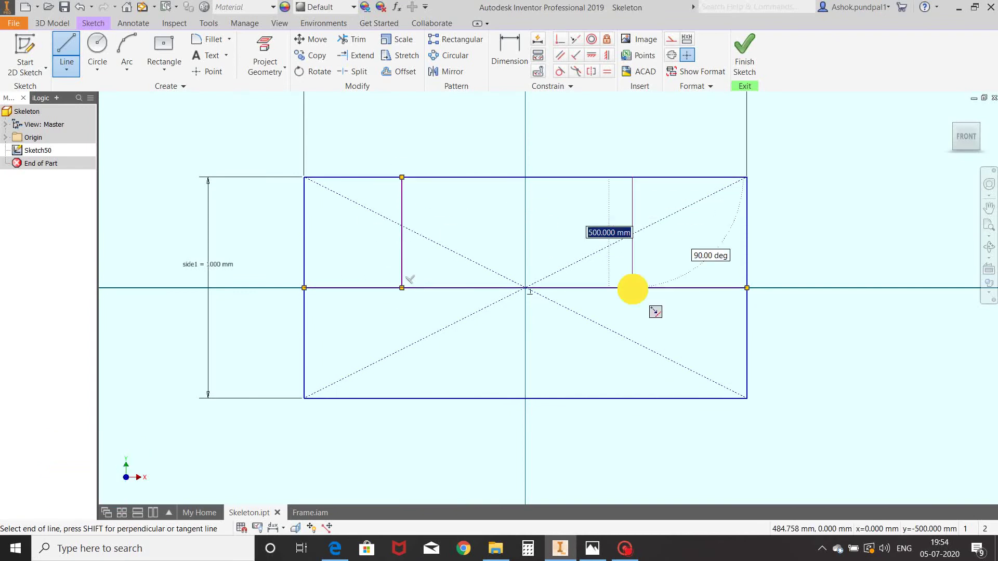
{"action": "left_click", "coordinate": [492, 288]}
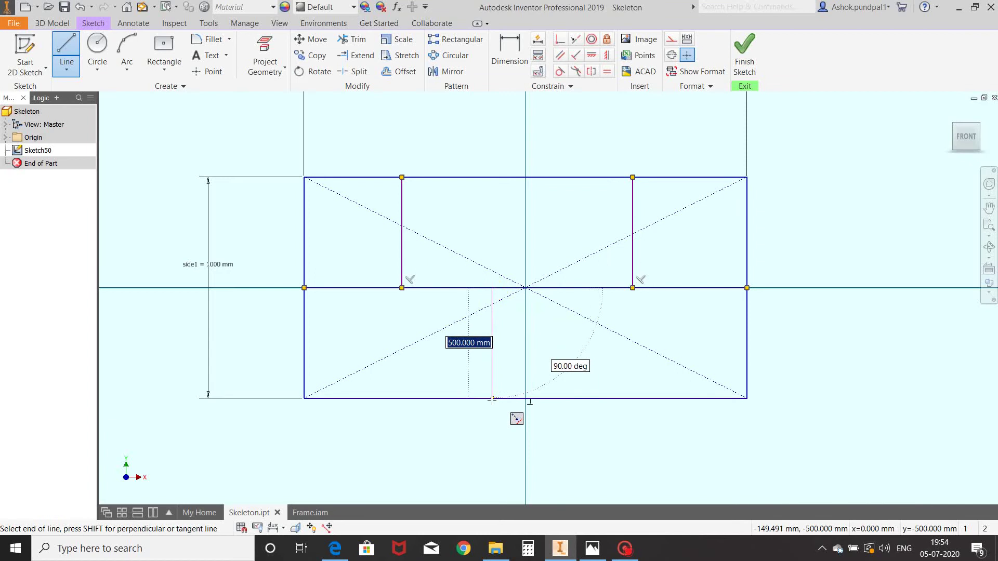
{"action": "double_click", "coordinate": [492, 399]}
{"action": "right_click", "coordinate": [586, 356]}
{"action": "left_click", "coordinate": [629, 357]}
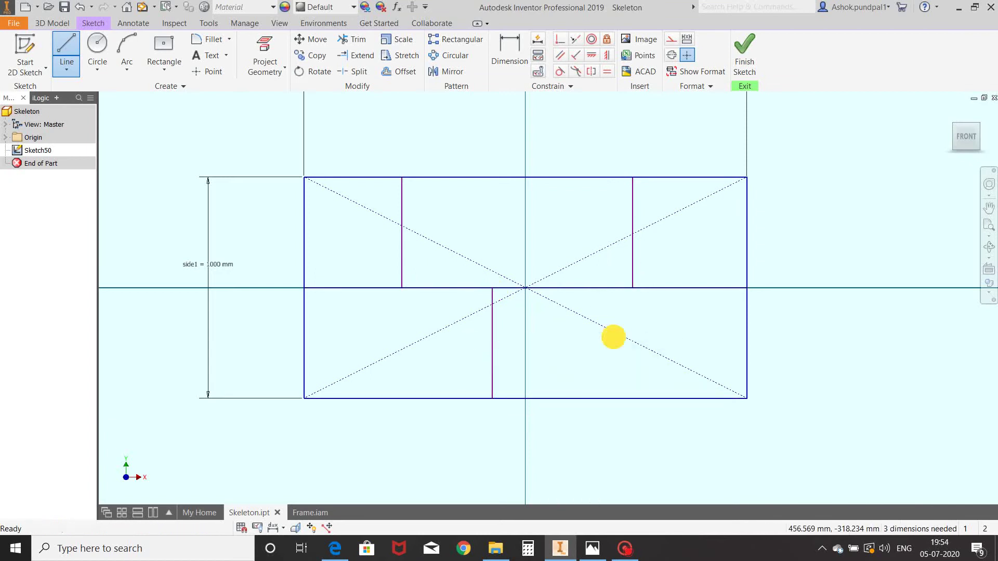
Dimension the distance from the rectangle's left edge to the upper-left vertical line as side / 4
{"action": "middle_click_drag", "start_coordinate": [554, 265], "coordinate": [599, 247]}
{"action": "scroll", "coordinate": [494, 216], "scroll_direction": "up", "scroll_amount": 4}
{"action": "left_click", "coordinate": [533, 83]}
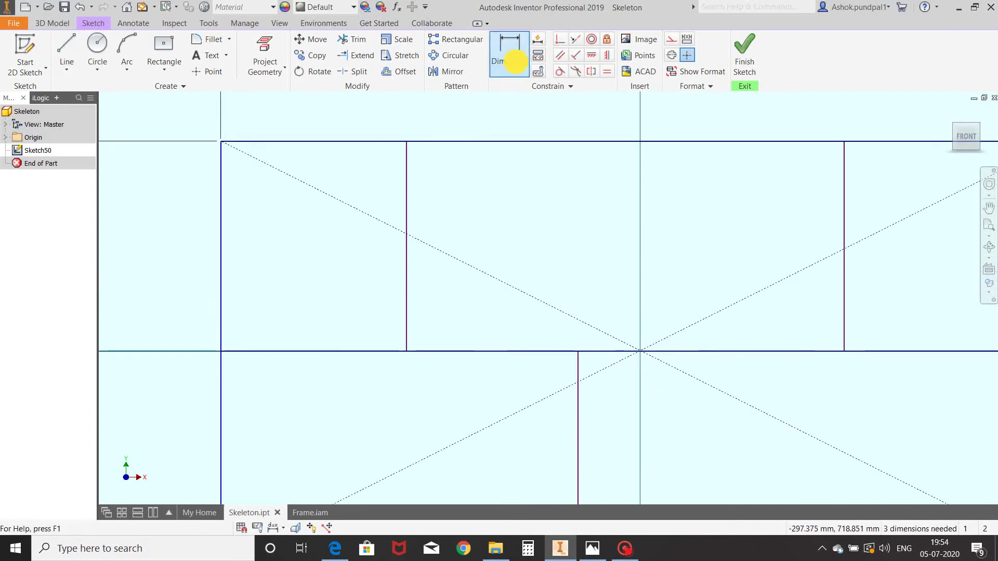
{"action": "scroll", "coordinate": [503, 191], "scroll_direction": "down", "scroll_amount": 4}
{"action": "middle_click_drag", "start_coordinate": [504, 192], "coordinate": [481, 197]}
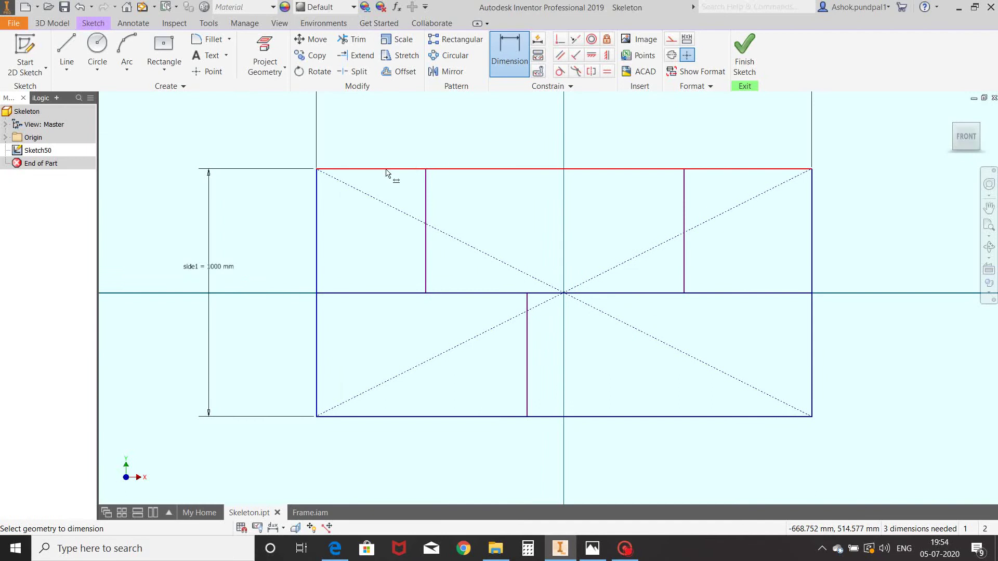
{"action": "left_click", "coordinate": [317, 222]}
{"action": "left_click", "coordinate": [425, 189]}
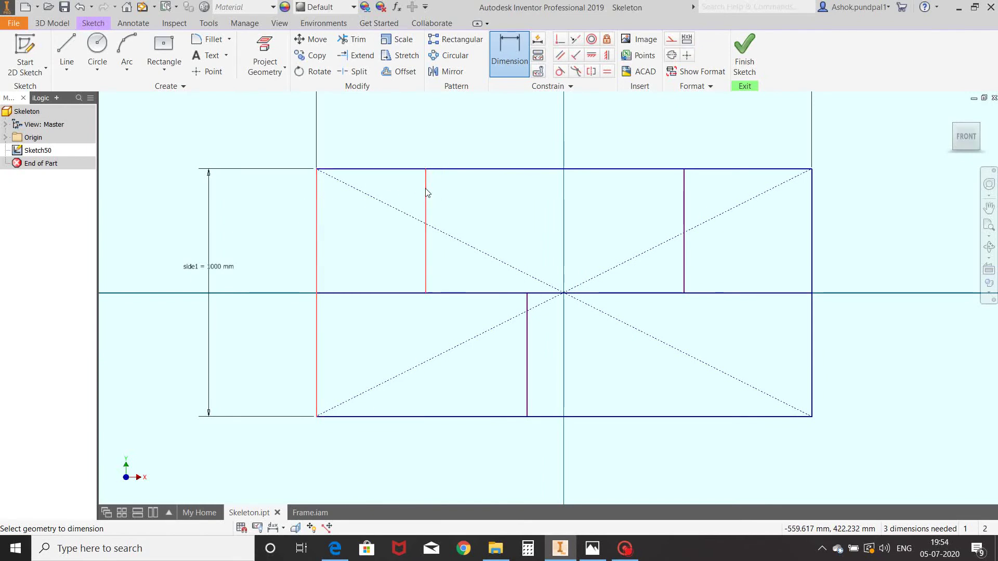
{"action": "middle_click_drag", "start_coordinate": [390, 201], "coordinate": [389, 242]}
{"action": "left_click", "coordinate": [374, 137]}
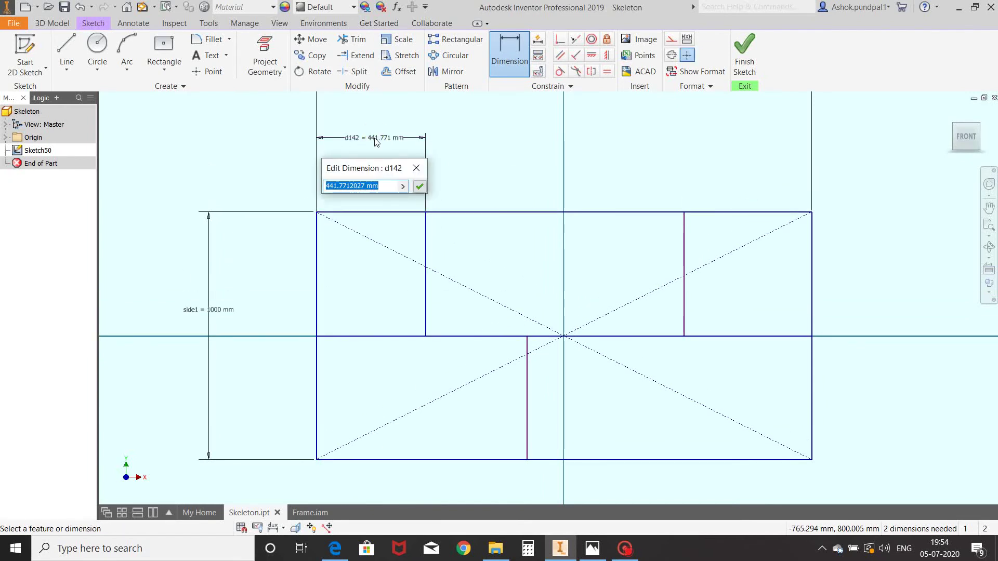
{"action": "type", "text": "side "}
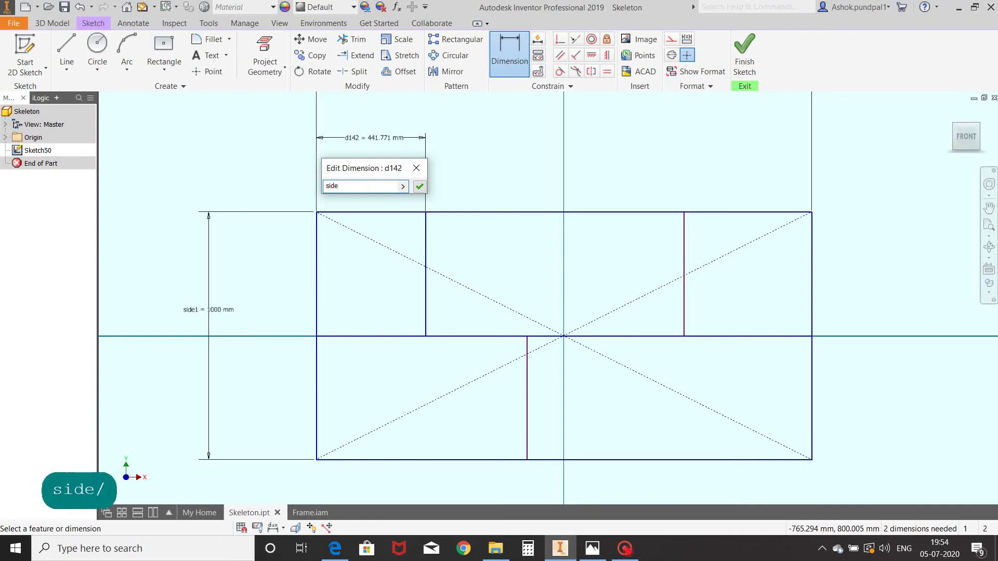
{"action": "type", "text": "/ 4"}
{"action": "key", "text": "Return"}
Dimension the distance from the upper-right vertical line to the rectangle's right edge as side/4
{"action": "scroll", "coordinate": [438, 134], "scroll_direction": "up", "scroll_amount": 3}
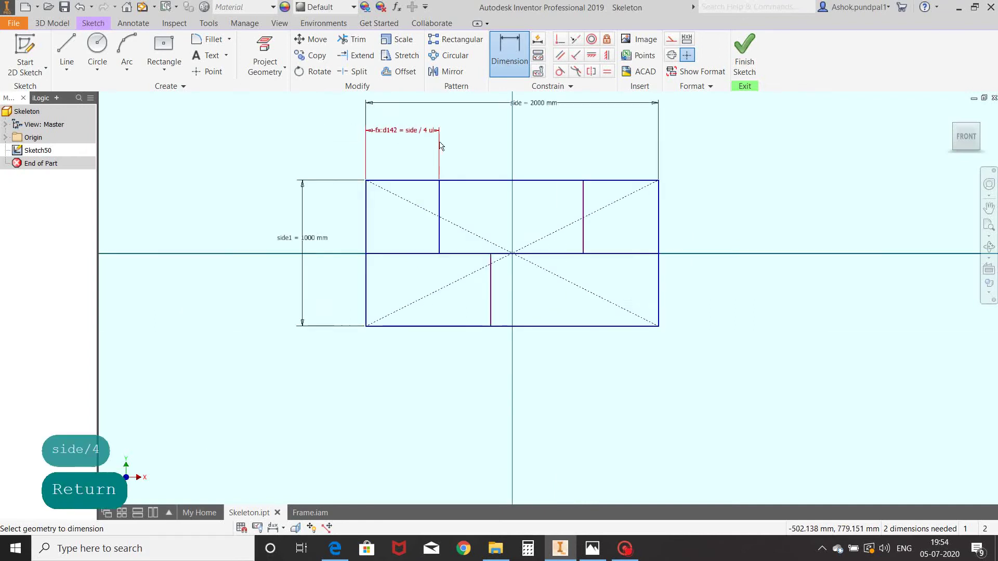
{"action": "middle_click_drag", "start_coordinate": [438, 146], "coordinate": [410, 203]}
{"action": "scroll", "coordinate": [410, 206], "scroll_direction": "down", "scroll_amount": 3}
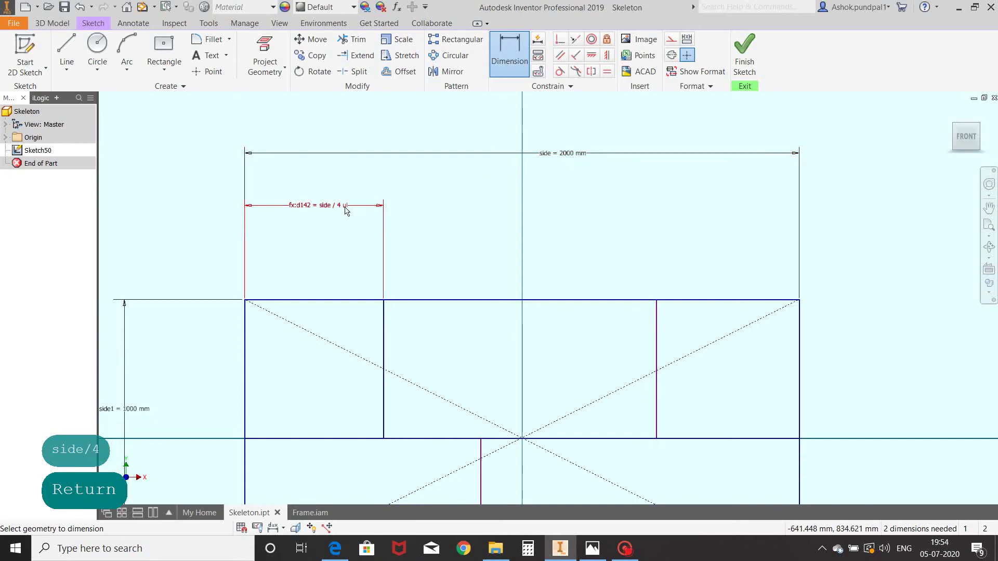
{"action": "middle_click_drag", "start_coordinate": [709, 274], "coordinate": [641, 233]}
{"action": "left_click", "coordinate": [589, 297]}
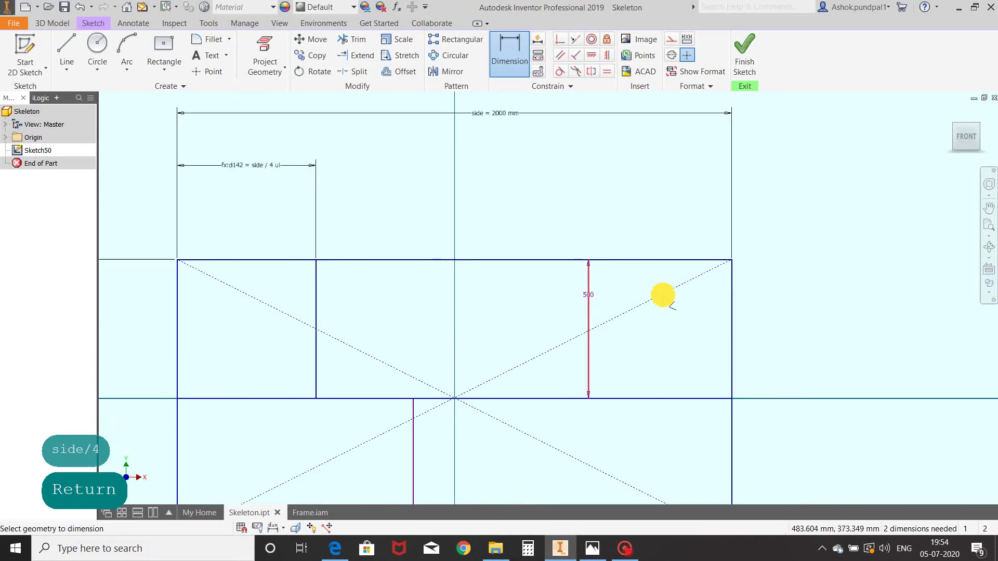
{"action": "left_click", "coordinate": [731, 290]}
{"action": "left_click", "coordinate": [652, 176]}
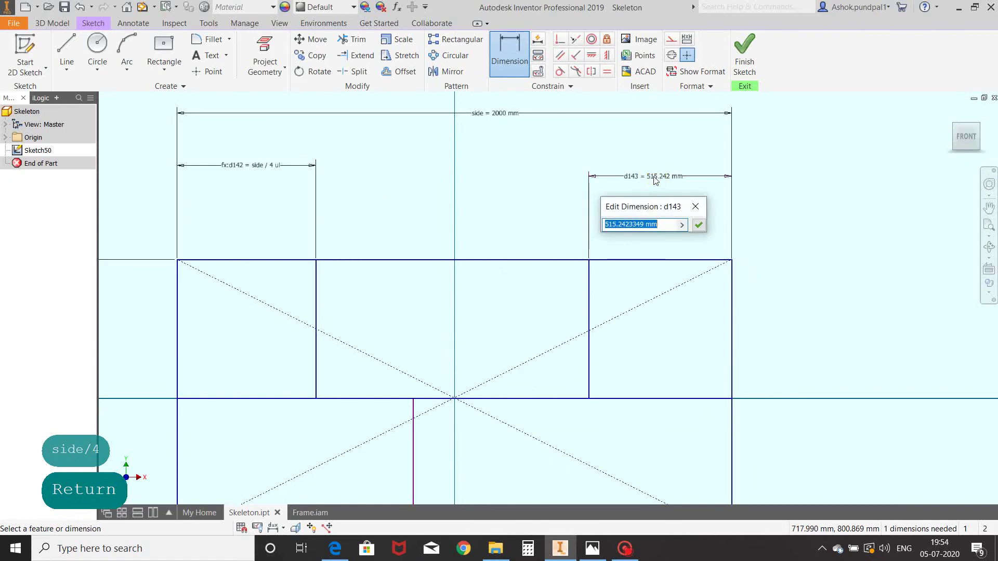
{"action": "type", "text": "side/4"}
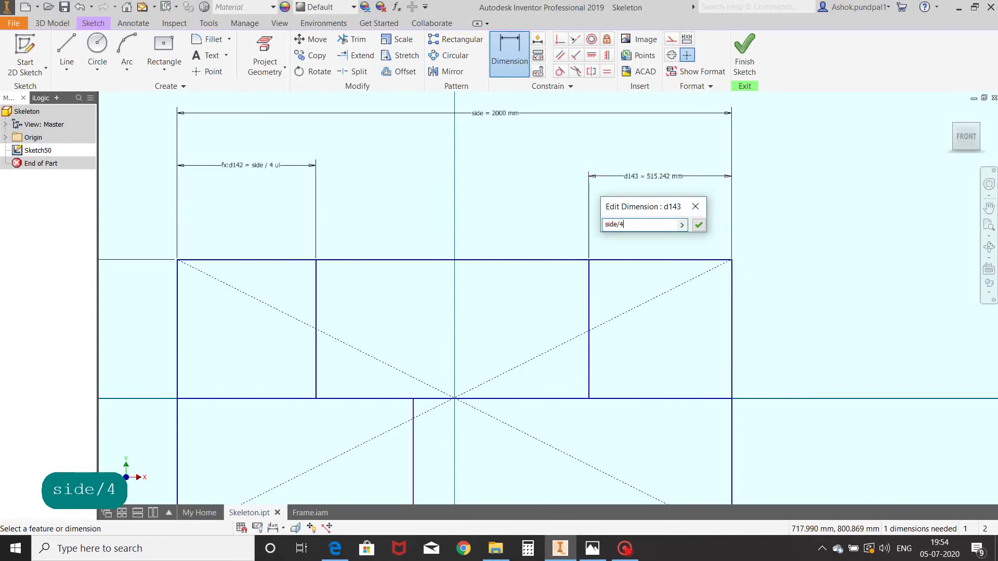
{"action": "key", "text": "Return"}
Dimension the distance from the rectangle's left edge to the lower vertical line as side/2
{"action": "scroll", "coordinate": [556, 217], "scroll_direction": "down", "scroll_amount": 5}
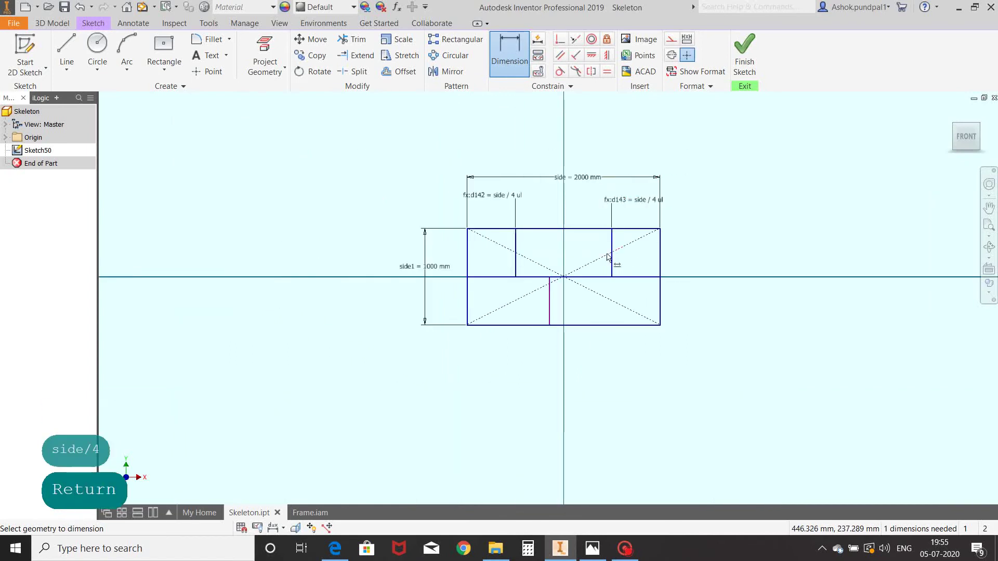
{"action": "left_click", "coordinate": [452, 262]}
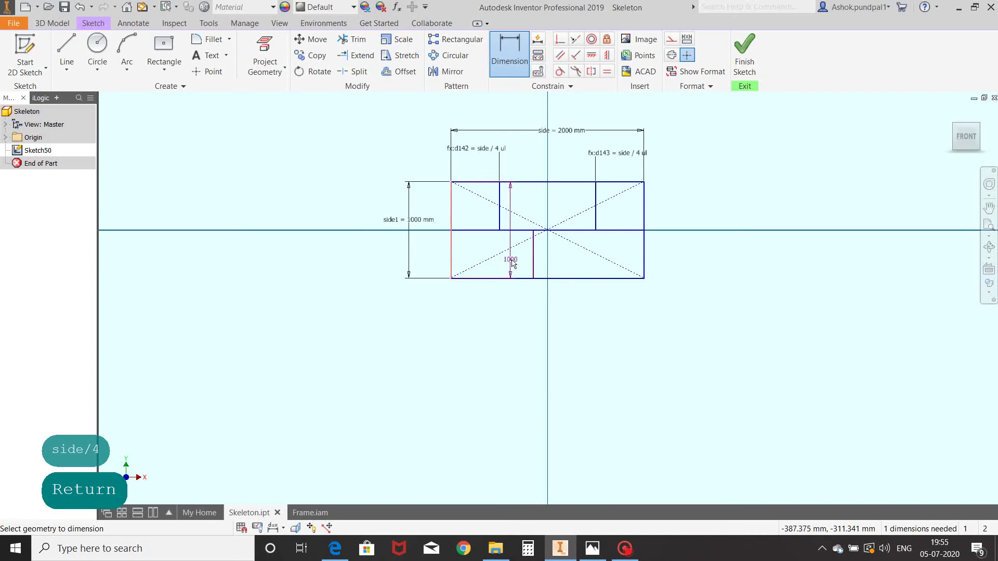
{"action": "left_click", "coordinate": [532, 250]}
{"action": "left_click", "coordinate": [491, 308]}
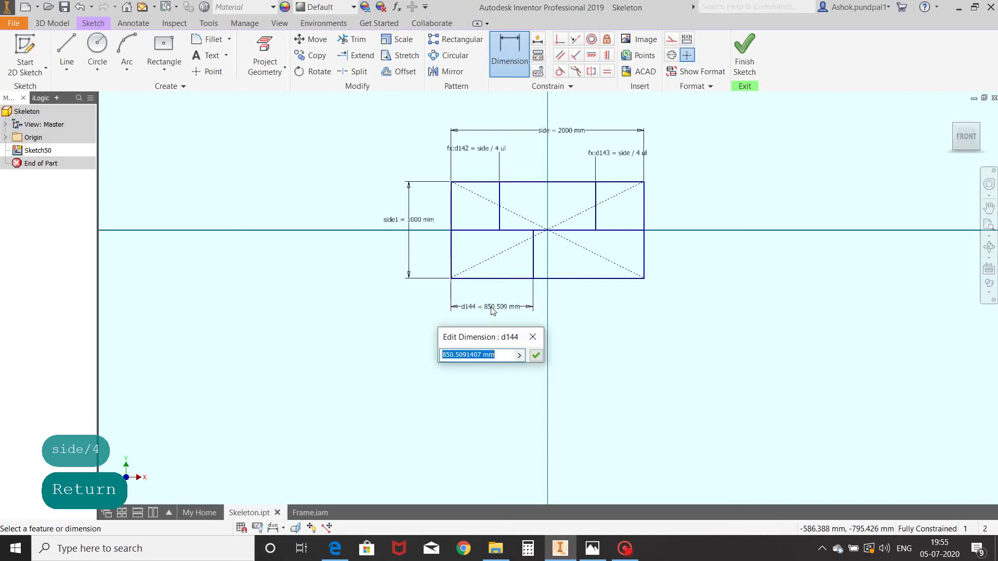
{"action": "type", "text": "side/2"}
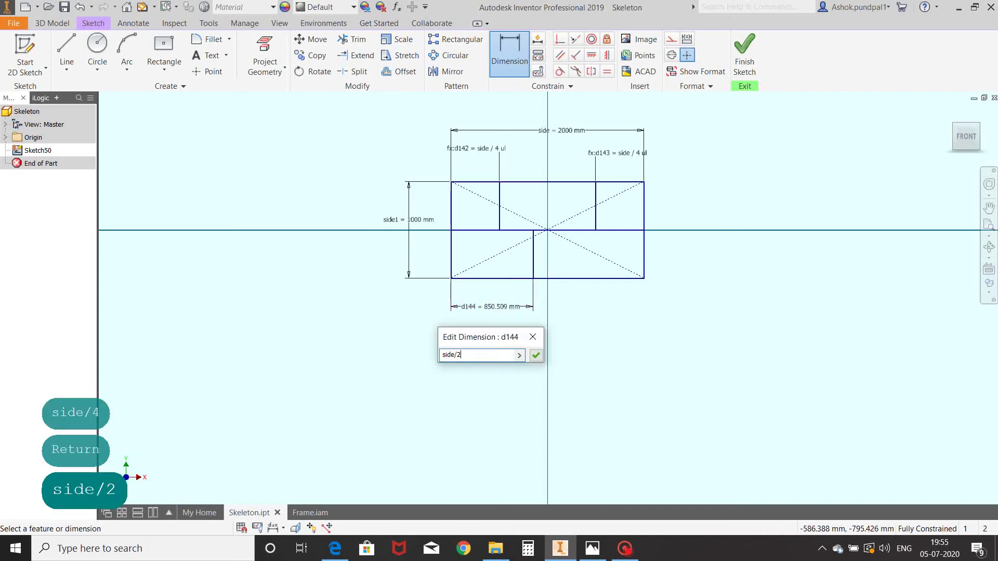
{"action": "key", "text": "Return"}
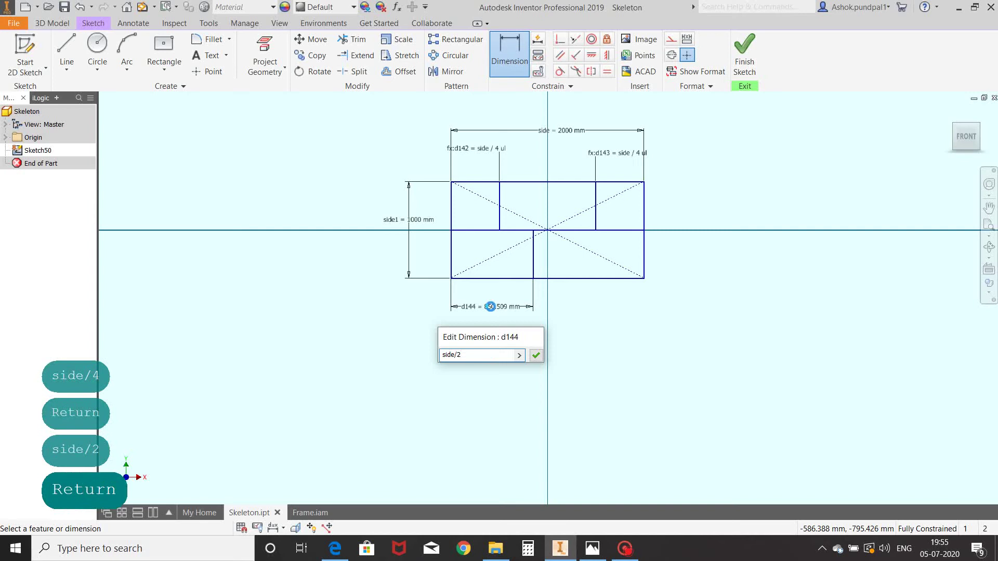
End the Dimension command and finish the 2D sketch of the frame skeleton
{"action": "scroll", "coordinate": [491, 311], "scroll_direction": "up", "scroll_amount": 3}
{"action": "middle_click_drag", "start_coordinate": [556, 289], "coordinate": [506, 374]}
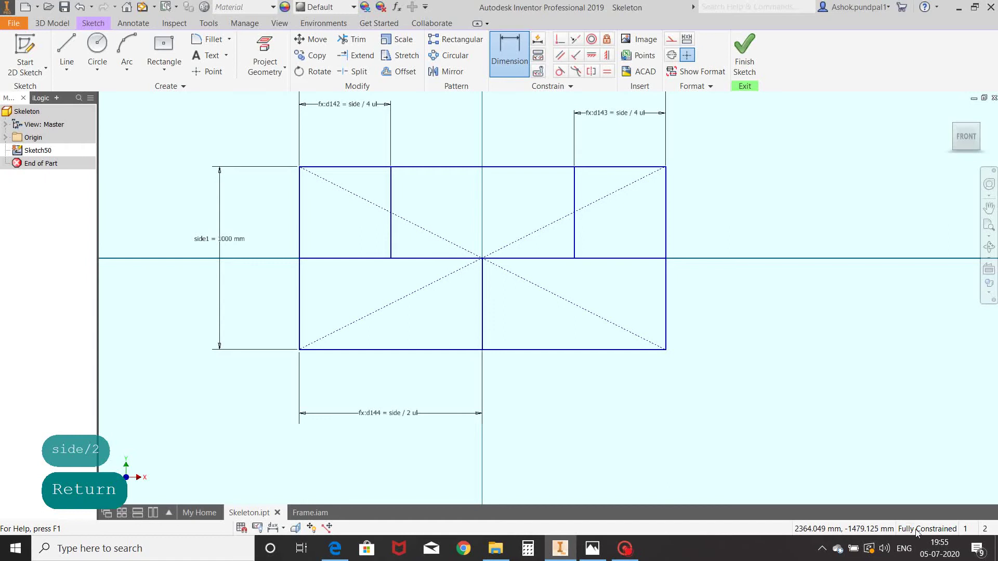
{"action": "scroll", "coordinate": [757, 375], "scroll_direction": "down", "scroll_amount": 3}
{"action": "mouse_move", "coordinate": [757, 374]}
{"action": "middle_mouse_down", "text": "shift"}
{"action": "mouse_move", "coordinate": [702, 313]}
{"action": "mouse_move", "coordinate": [773, 318]}
{"action": "mouse_move", "coordinate": [712, 363]}
{"action": "mouse_move", "coordinate": [757, 286]}
{"action": "middle_mouse_up", "text": "shift"}
{"action": "right_click", "coordinate": [772, 224]}
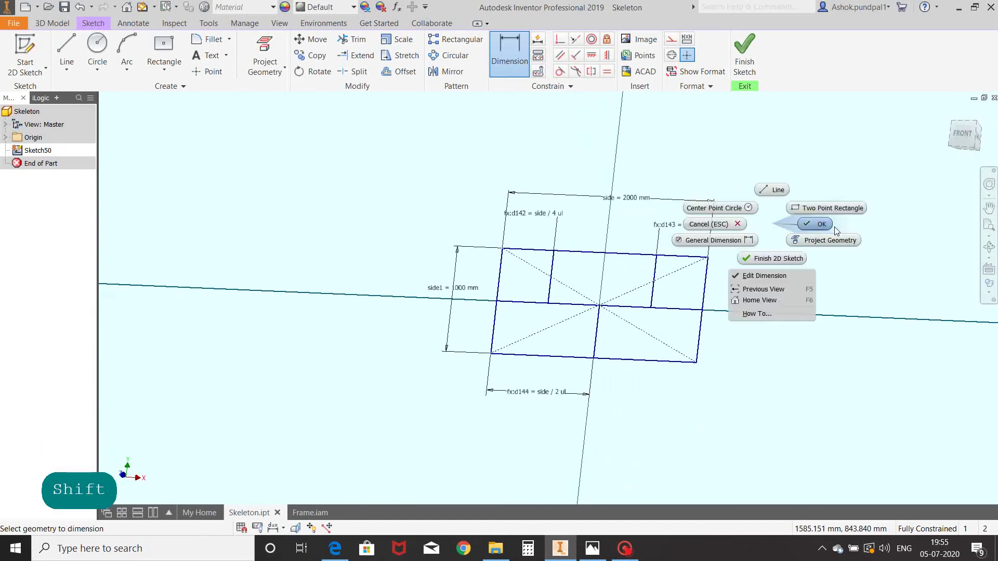
{"action": "left_click", "coordinate": [826, 225]}
{"action": "left_click", "coordinate": [744, 52]}
Turn on the visibility of the YZ, XZ and XY origin planes
{"action": "mouse_move", "coordinate": [744, 52]}
{"action": "middle_mouse_down", "text": "shift"}
{"action": "mouse_move", "coordinate": [786, 274]}
{"action": "mouse_move", "coordinate": [684, 285]}
{"action": "mouse_move", "coordinate": [721, 291]}
{"action": "mouse_move", "coordinate": [686, 247]}
{"action": "middle_mouse_up", "text": "shift"}
{"action": "scroll", "coordinate": [626, 263], "scroll_direction": "up", "scroll_amount": 3}
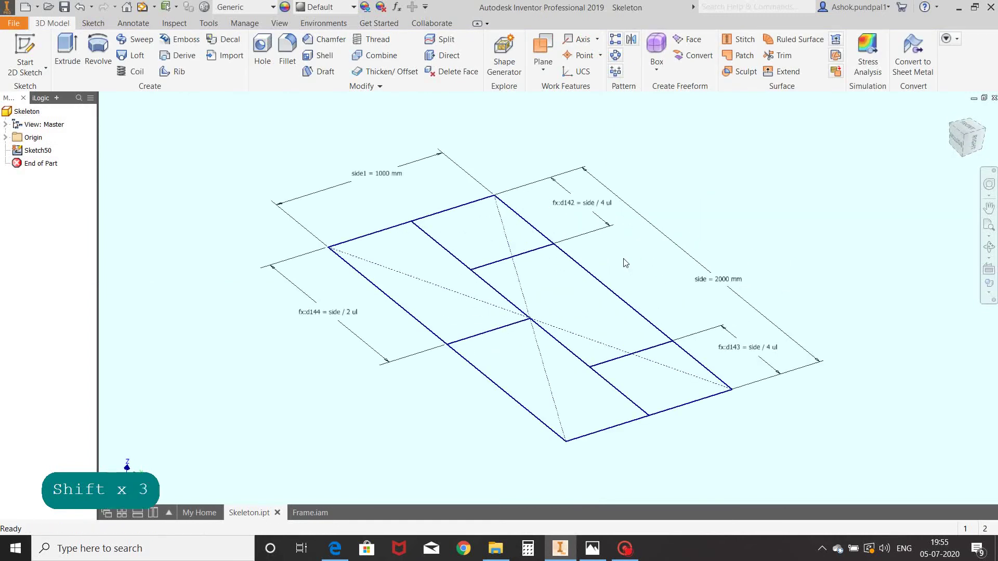
{"action": "mouse_move", "coordinate": [625, 263]}
{"action": "middle_mouse_down", "text": "shift"}
{"action": "mouse_move", "coordinate": [595, 256]}
{"action": "mouse_move", "coordinate": [633, 235]}
{"action": "mouse_move", "coordinate": [621, 254]}
{"action": "mouse_move", "coordinate": [609, 249]}
{"action": "middle_mouse_up", "text": "shift"}
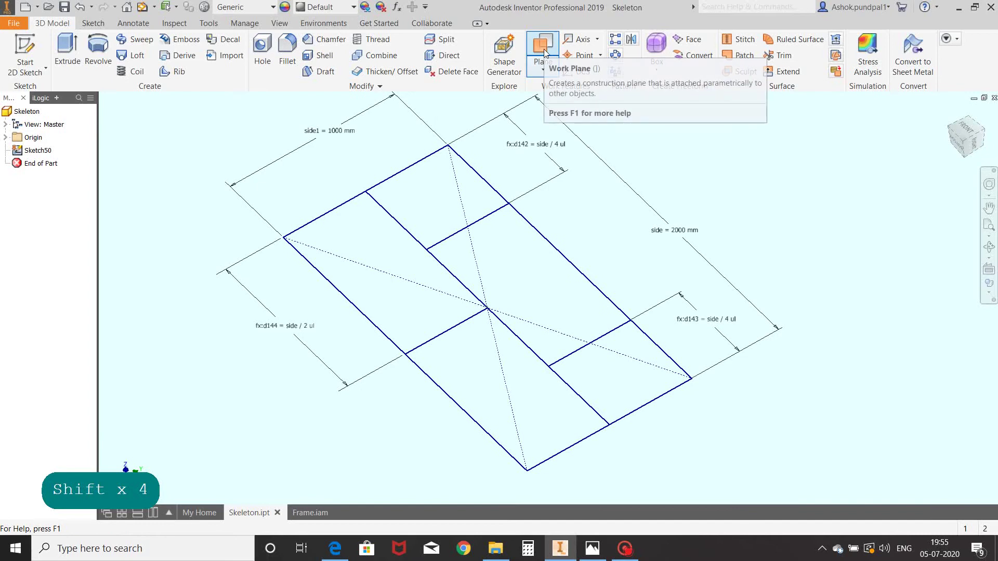
{"action": "left_click", "coordinate": [5, 137]}
{"action": "left_click", "coordinate": [47, 150]}
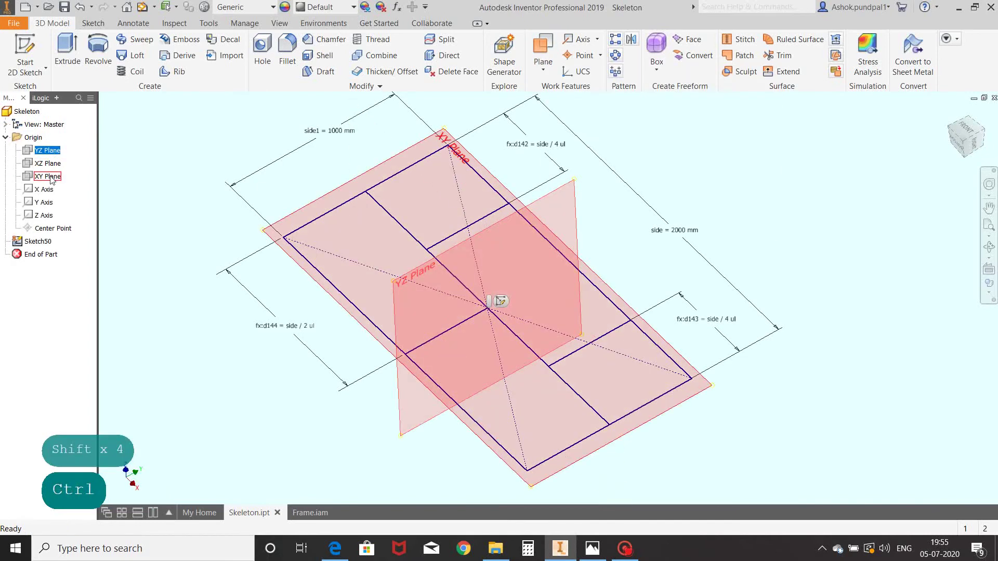
{"action": "left_click", "coordinate": [51, 177], "text": "shift"}
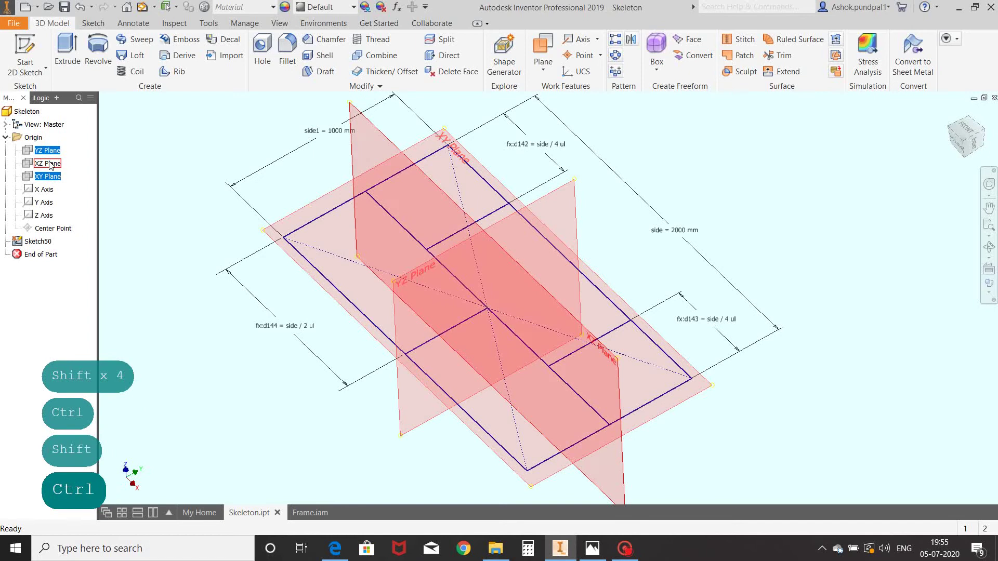
{"action": "left_click", "coordinate": [50, 164], "text": "ctrl"}
{"action": "right_click", "coordinate": [50, 164]}
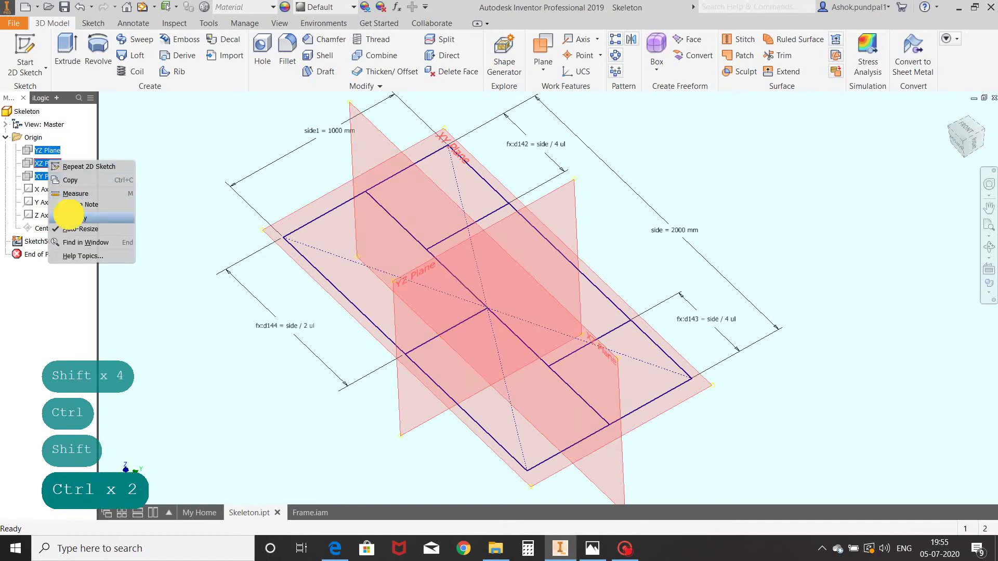
{"action": "left_click", "coordinate": [68, 215]}
Create a work plane offset side1/2 from the XZ plane, toward the rectangle's upper long edge
{"action": "left_click", "coordinate": [543, 52]}
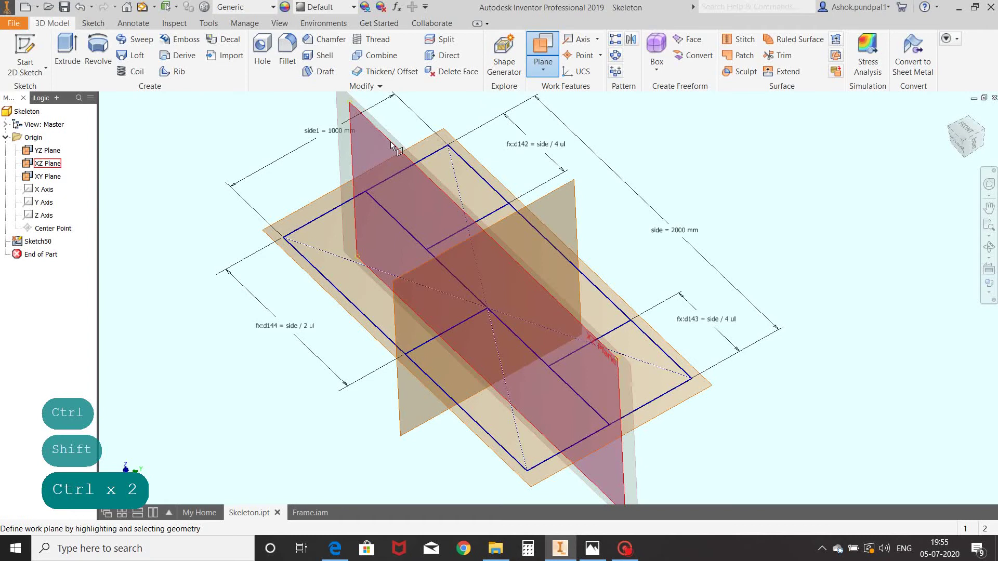
{"action": "mouse_move", "coordinate": [471, 114]}
{"action": "middle_mouse_down"}
{"action": "mouse_move", "coordinate": [477, 127]}
{"action": "mouse_move", "coordinate": [467, 127]}
{"action": "middle_mouse_up"}
{"action": "scroll", "coordinate": [423, 111], "scroll_direction": "up", "scroll_amount": 3}
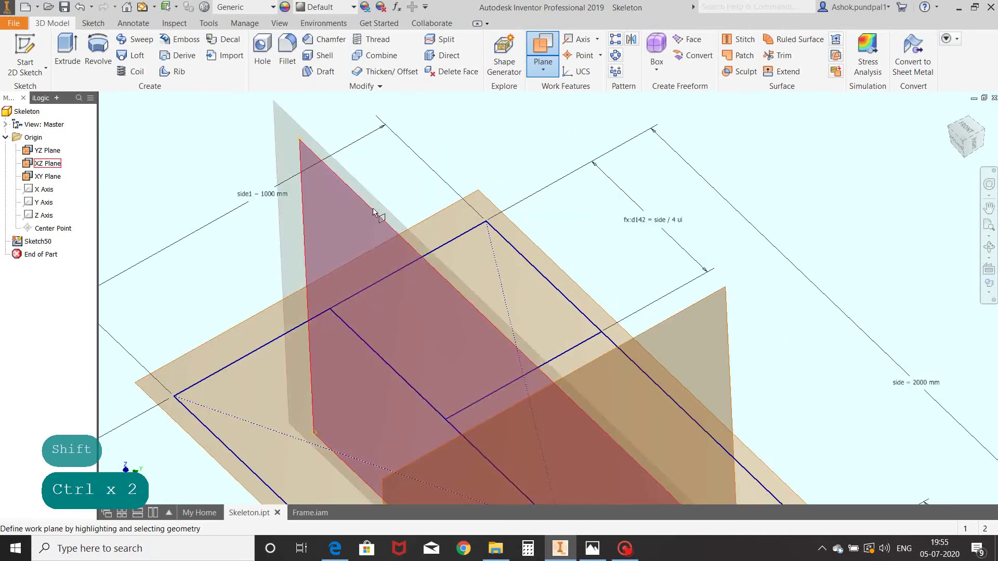
{"action": "left_click_drag", "start_coordinate": [372, 208], "coordinate": [518, 157]}
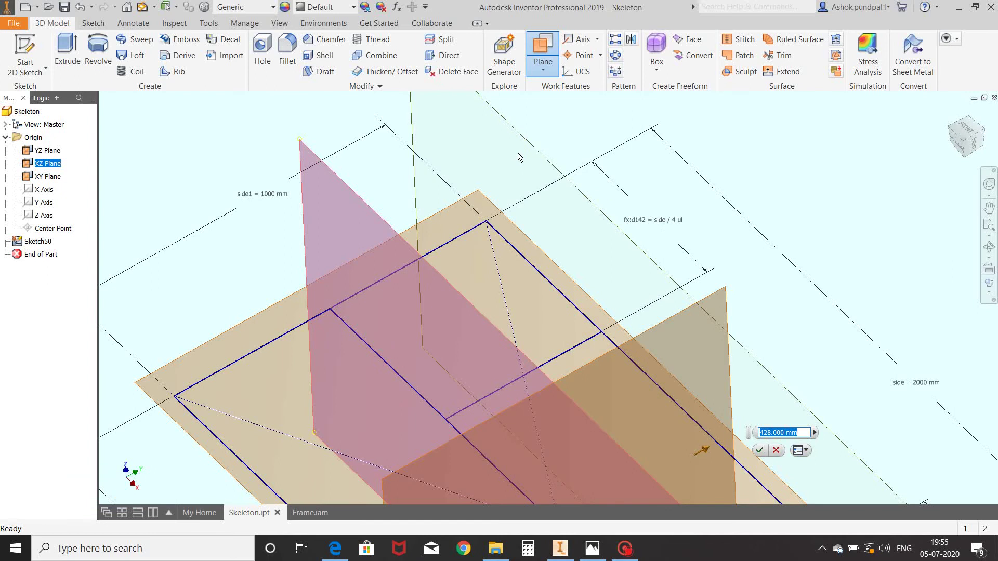
{"action": "type", "text": "side1/2"}
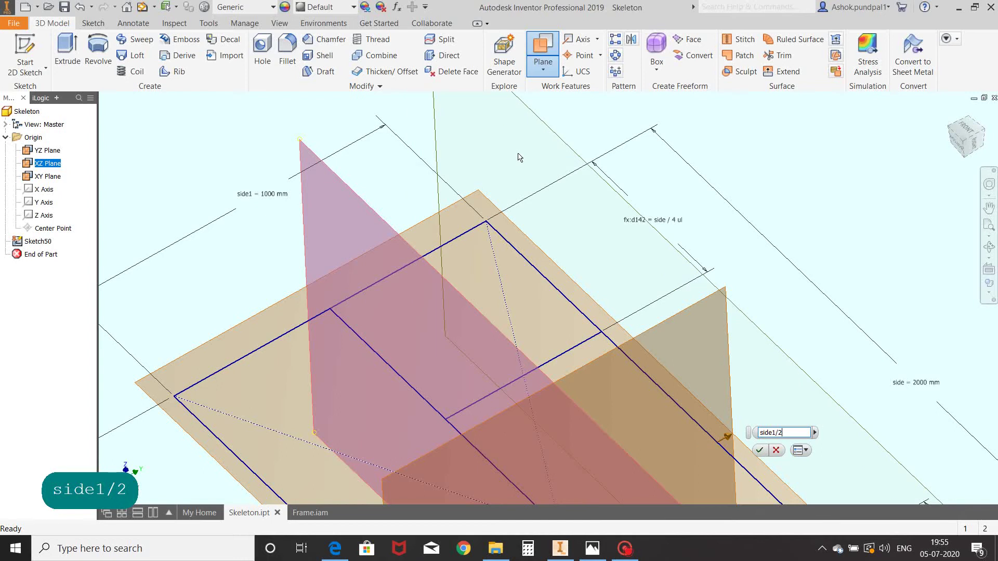
{"action": "key", "text": "Return"}
Create a work plane offset -side1/2 from the XZ plane, toward the rectangle's lower long edge
{"action": "scroll", "coordinate": [611, 151], "scroll_direction": "down", "scroll_amount": 3}
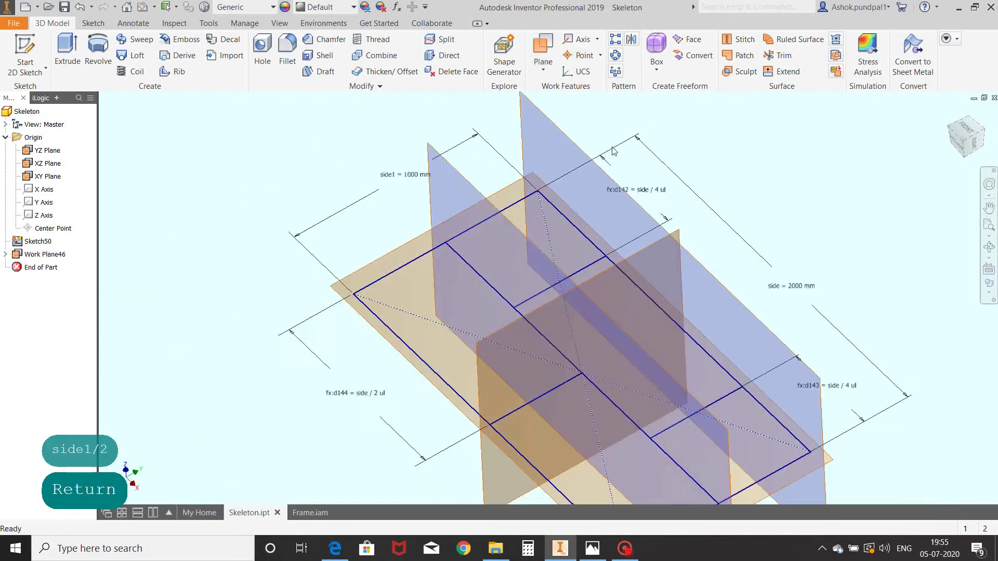
{"action": "scroll", "coordinate": [612, 150], "scroll_direction": "down", "scroll_amount": 2}
{"action": "left_click", "coordinate": [546, 46]}
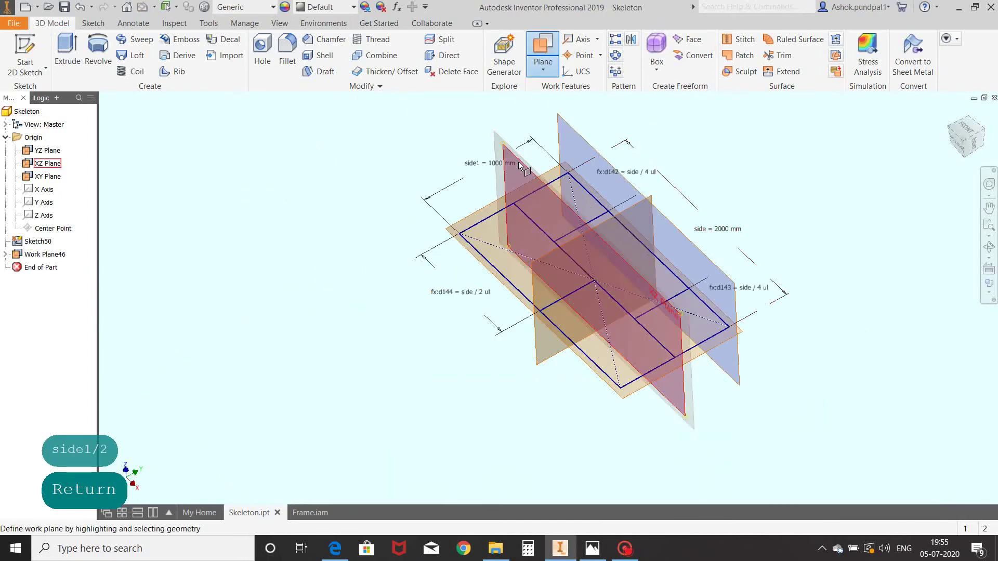
{"action": "left_click_drag", "start_coordinate": [519, 161], "coordinate": [458, 198]}
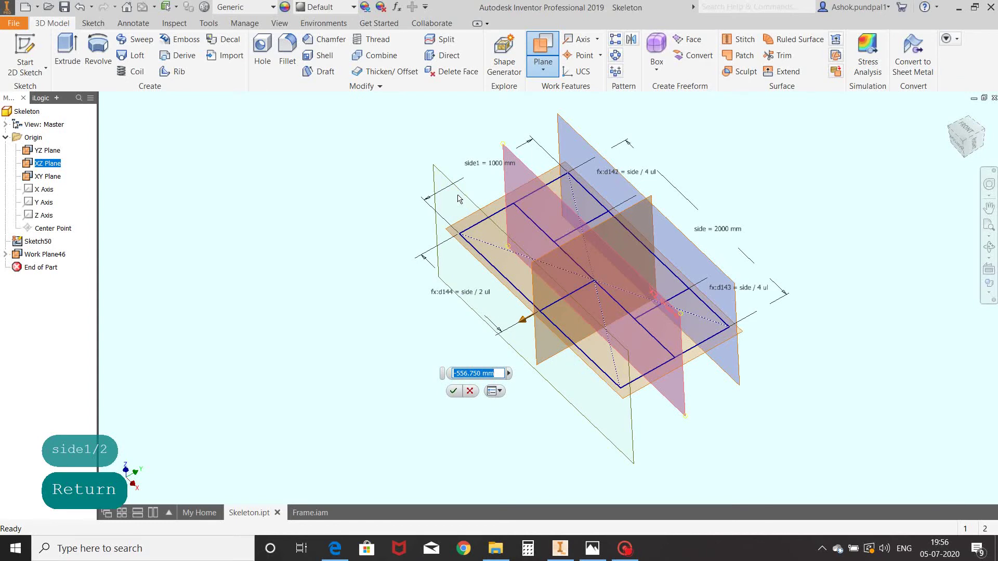
{"action": "type", "text": "-sid"}
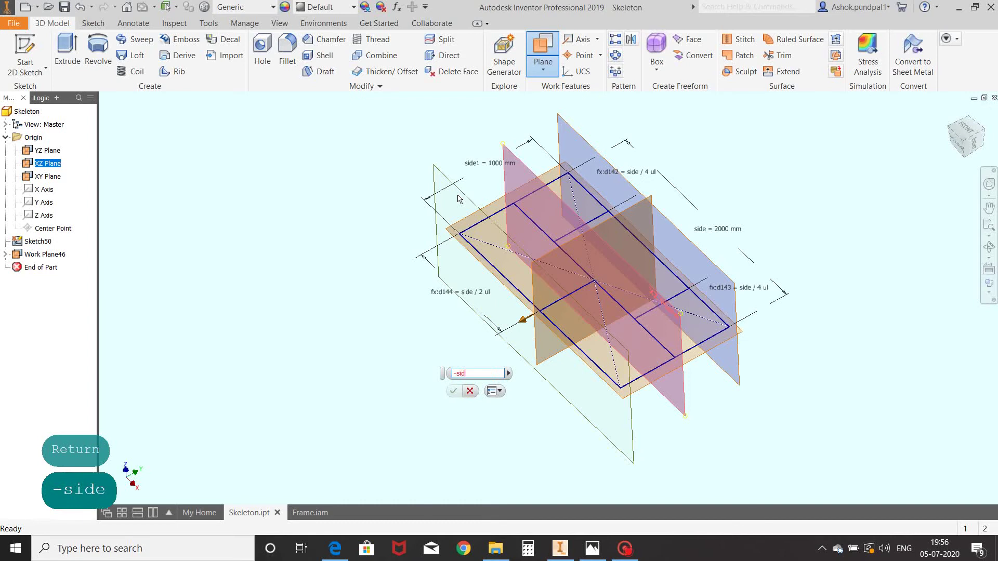
{"action": "type", "text": "e1/2"}
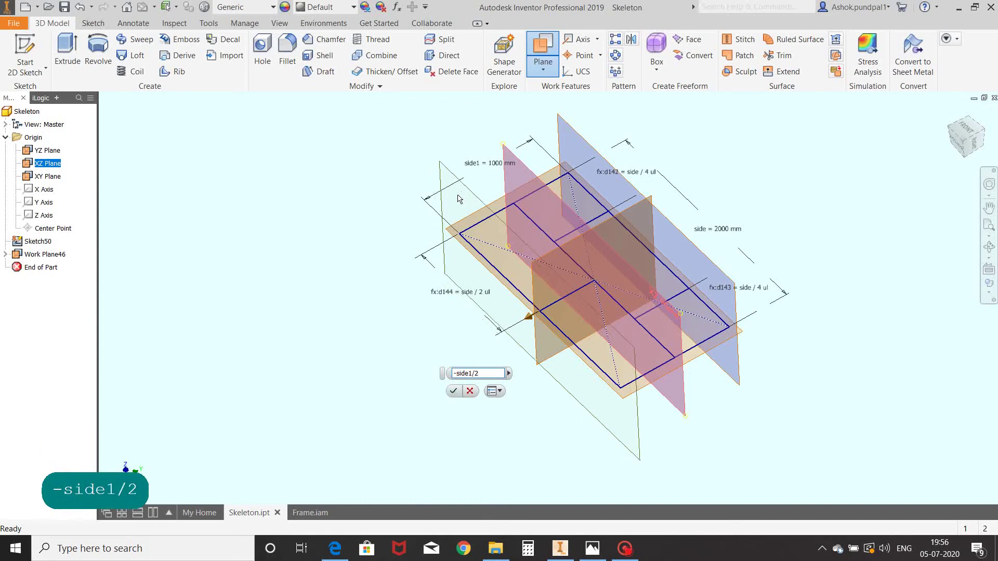
{"action": "key", "text": "Return"}
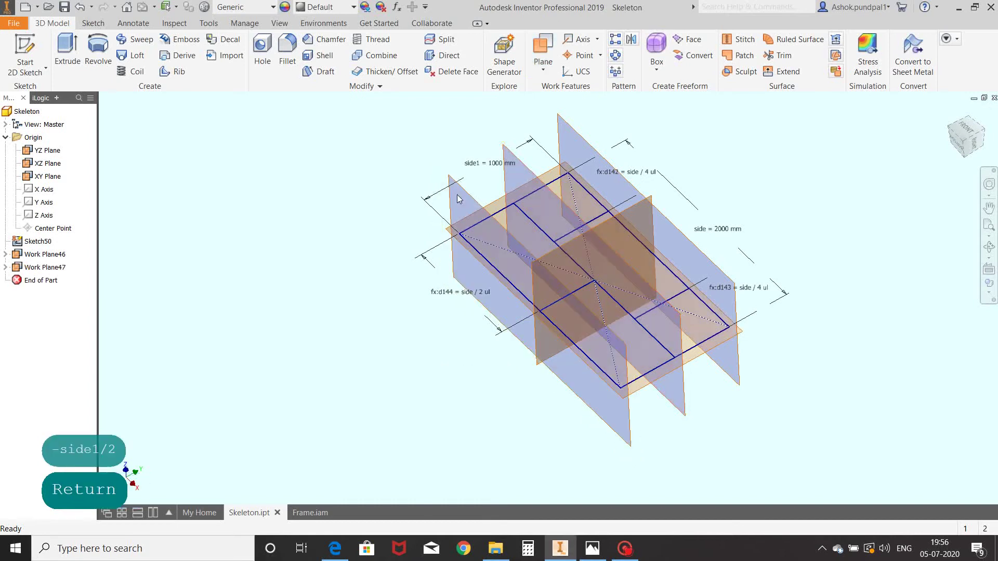
Create a work plane offset side/2 from the YZ plane, toward the rectangle's right short edge
{"action": "left_click", "coordinate": [542, 52]}
{"action": "middle_click_drag", "start_coordinate": [727, 167], "coordinate": [690, 154]}
{"action": "left_click_drag", "start_coordinate": [619, 185], "coordinate": [697, 228]}
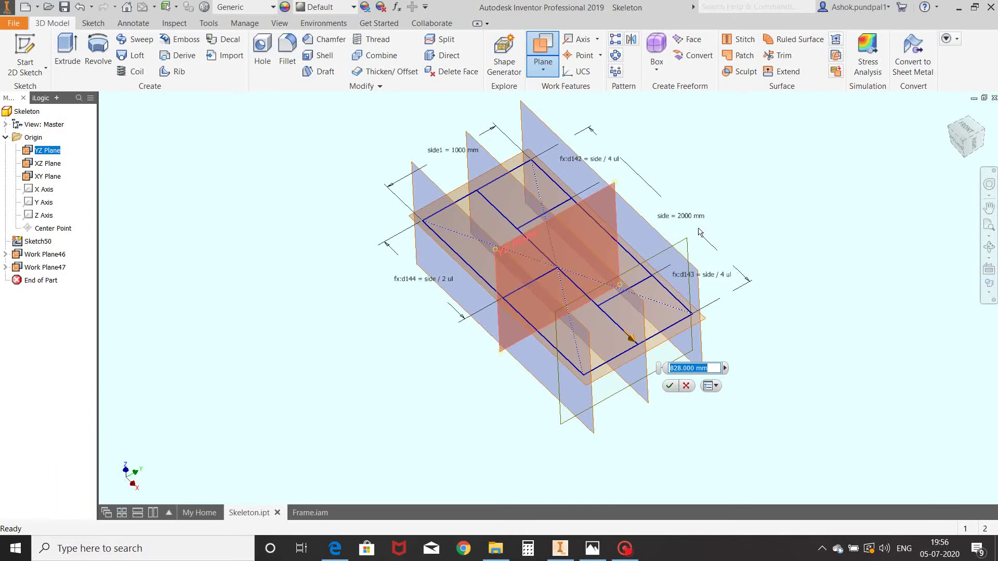
{"action": "type", "text": "s"}
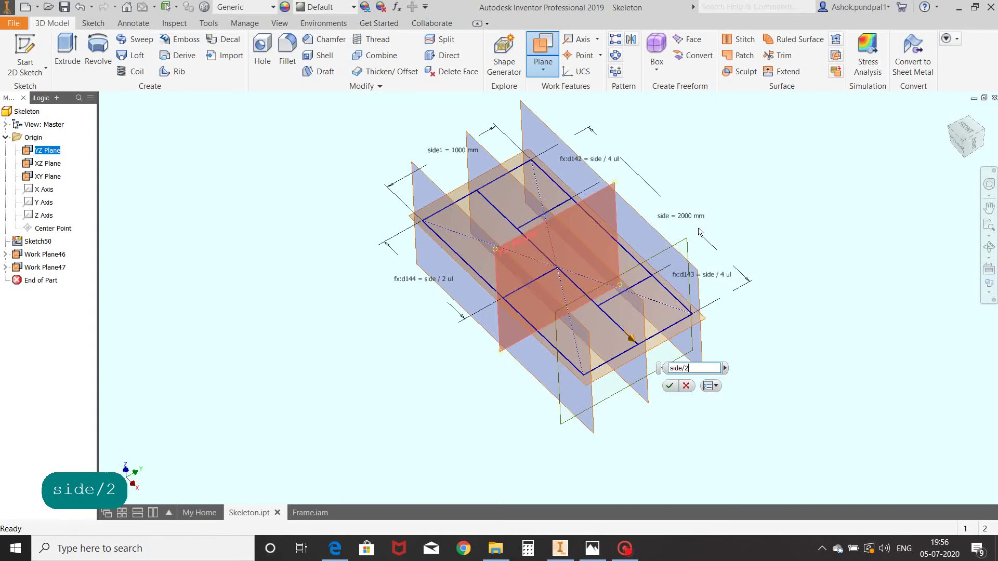
{"action": "type", "text": "ide / 2"}
{"action": "key", "text": "Return"}
Create a work plane offset -side/2 from the YZ plane, toward the rectangle's left short edge
{"action": "middle_click_drag", "start_coordinate": [842, 222], "coordinate": [831, 253]}
{"action": "left_click", "coordinate": [543, 44]}
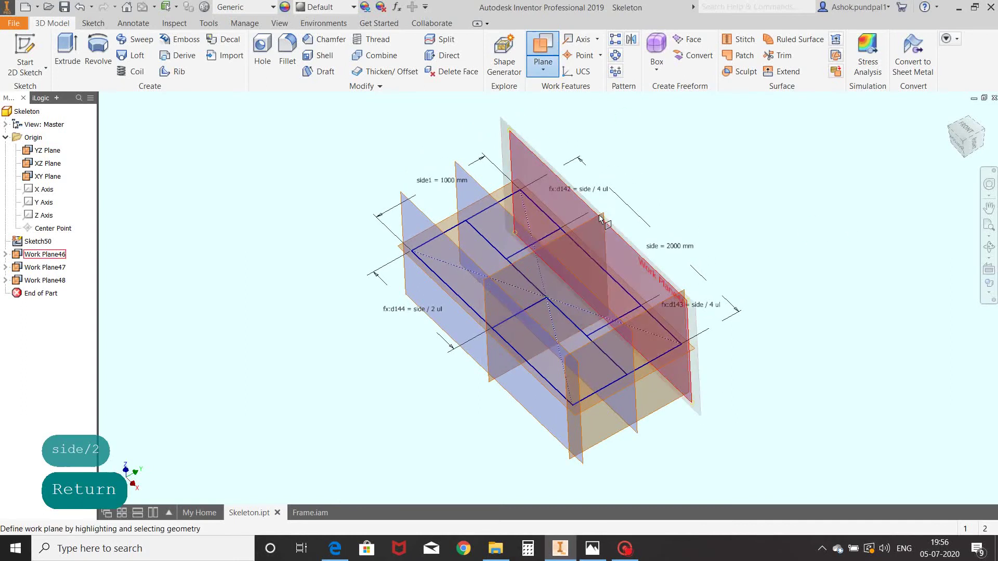
{"action": "left_click_drag", "start_coordinate": [576, 177], "coordinate": [506, 124]}
{"action": "type", "text": "-"}
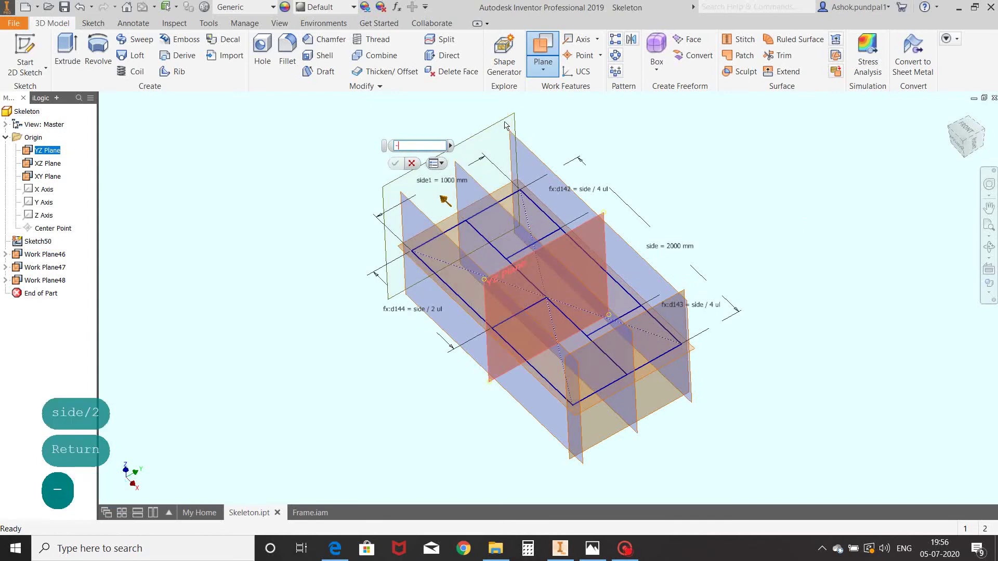
{"action": "type", "text": "side/2"}
{"action": "key", "text": "Return"}
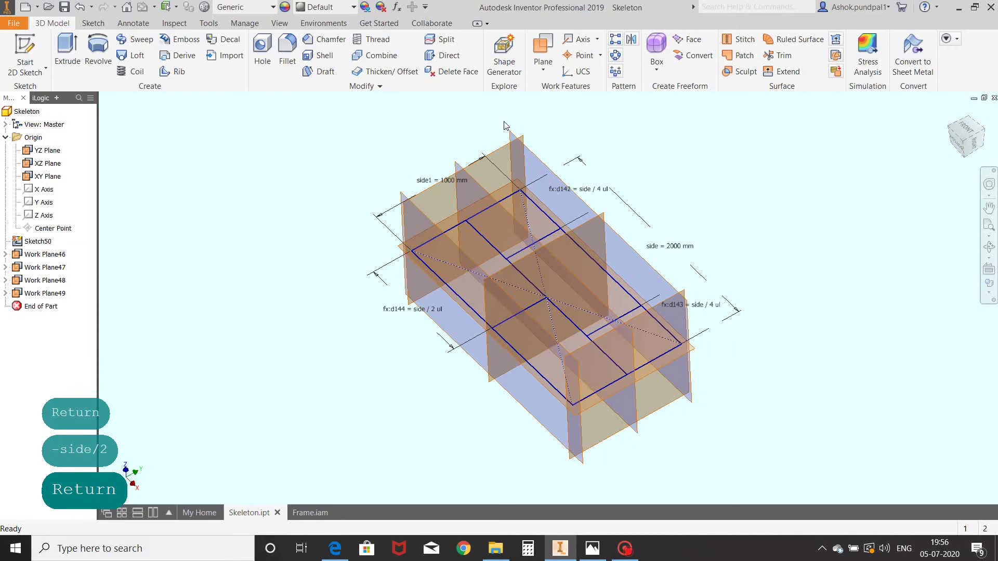
Start a 2D sketch on the work plane at the rectangle's right short edge
{"action": "left_click", "coordinate": [667, 195]}
{"action": "scroll", "coordinate": [669, 247], "scroll_direction": "down", "scroll_amount": 3}
{"action": "mouse_move", "coordinate": [688, 250]}
{"action": "middle_mouse_down", "text": "shift"}
{"action": "mouse_move", "coordinate": [706, 214]}
{"action": "mouse_move", "coordinate": [725, 211]}
{"action": "mouse_move", "coordinate": [733, 185]}
{"action": "mouse_move", "coordinate": [751, 214]}
{"action": "mouse_move", "coordinate": [673, 225]}
{"action": "mouse_move", "coordinate": [774, 225]}
{"action": "mouse_move", "coordinate": [795, 247]}
{"action": "mouse_move", "coordinate": [713, 213]}
{"action": "mouse_move", "coordinate": [775, 230]}
{"action": "mouse_move", "coordinate": [755, 216]}
{"action": "mouse_move", "coordinate": [669, 250]}
{"action": "mouse_move", "coordinate": [684, 252]}
{"action": "mouse_move", "coordinate": [677, 257]}
{"action": "mouse_move", "coordinate": [716, 234]}
{"action": "middle_mouse_up", "text": "shift"}
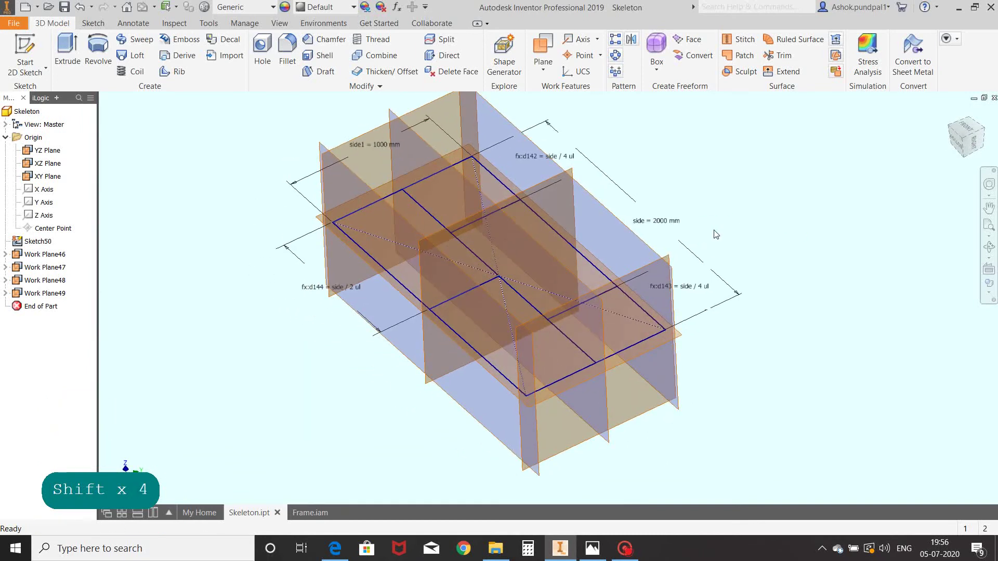
{"action": "left_click", "coordinate": [25, 52]}
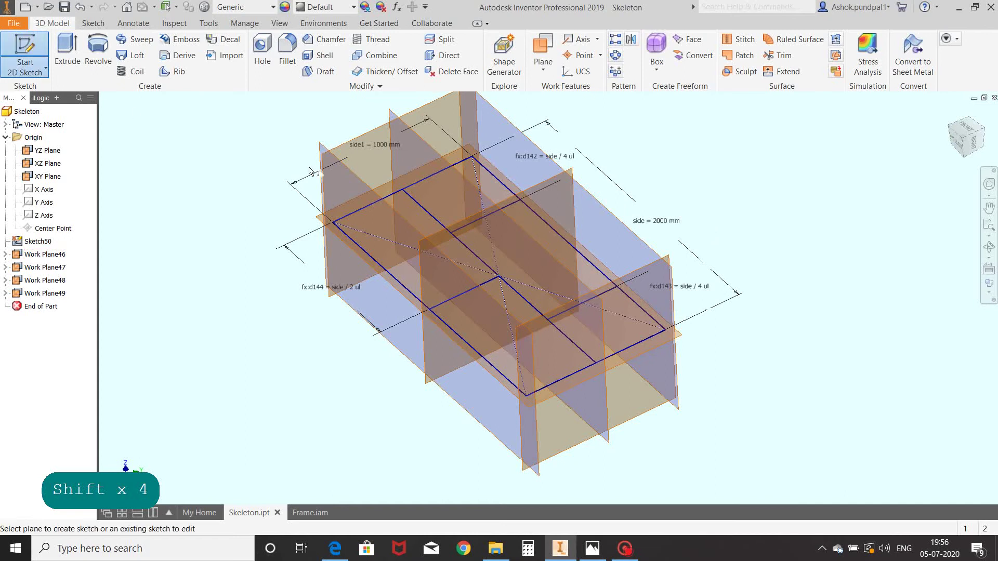
{"action": "scroll", "coordinate": [651, 244], "scroll_direction": "up", "scroll_amount": 3}
{"action": "scroll", "coordinate": [660, 244], "scroll_direction": "down", "scroll_amount": 3}
{"action": "middle_click_drag", "start_coordinate": [660, 245], "coordinate": [664, 231]}
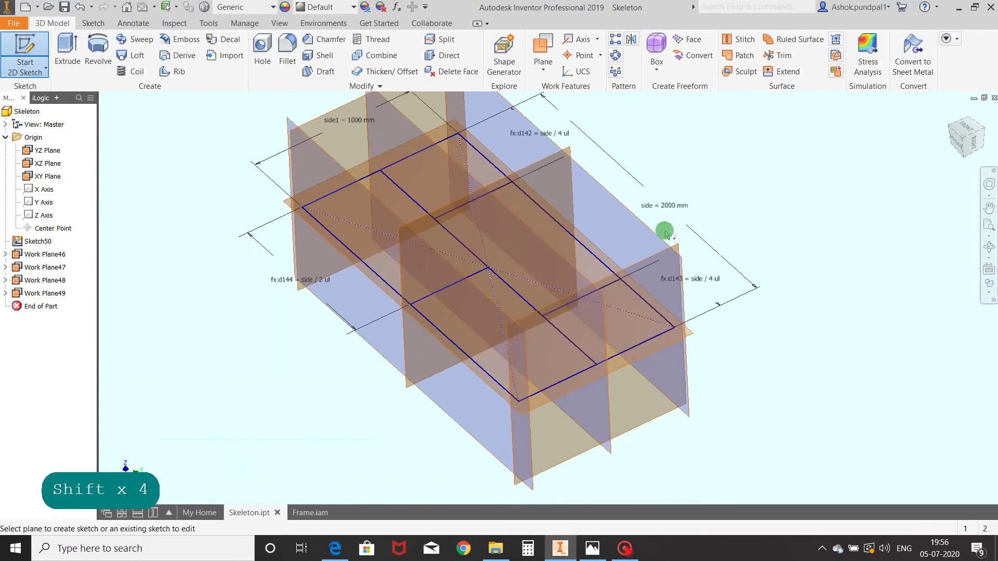
{"action": "left_click", "coordinate": [679, 249]}
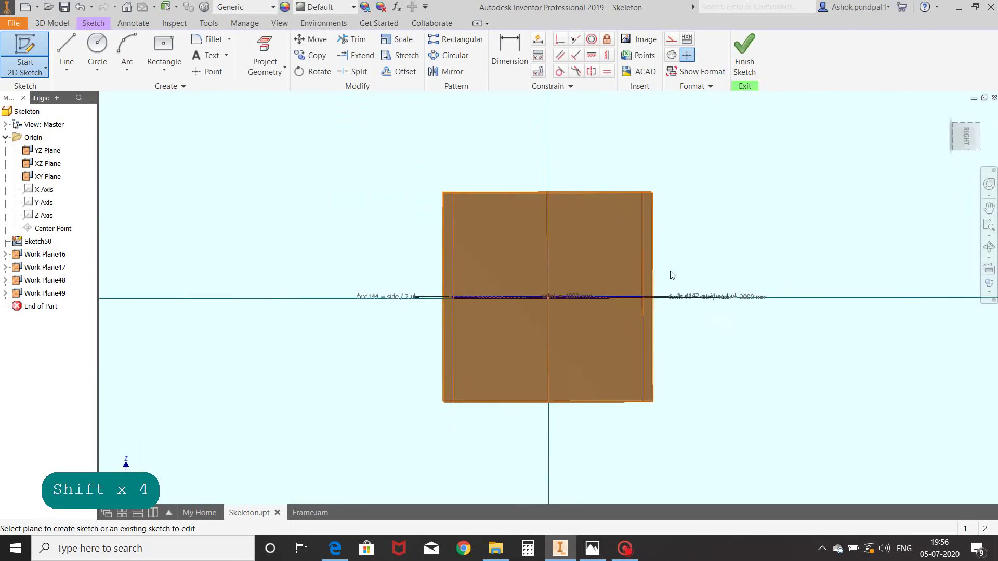
Project the rectangle's right short edge into the sketch
{"action": "mouse_move", "coordinate": [669, 275]}
{"action": "middle_mouse_down", "text": "shift"}
{"action": "mouse_move", "coordinate": [657, 276]}
{"action": "mouse_move", "coordinate": [701, 304]}
{"action": "middle_mouse_up", "text": "shift"}
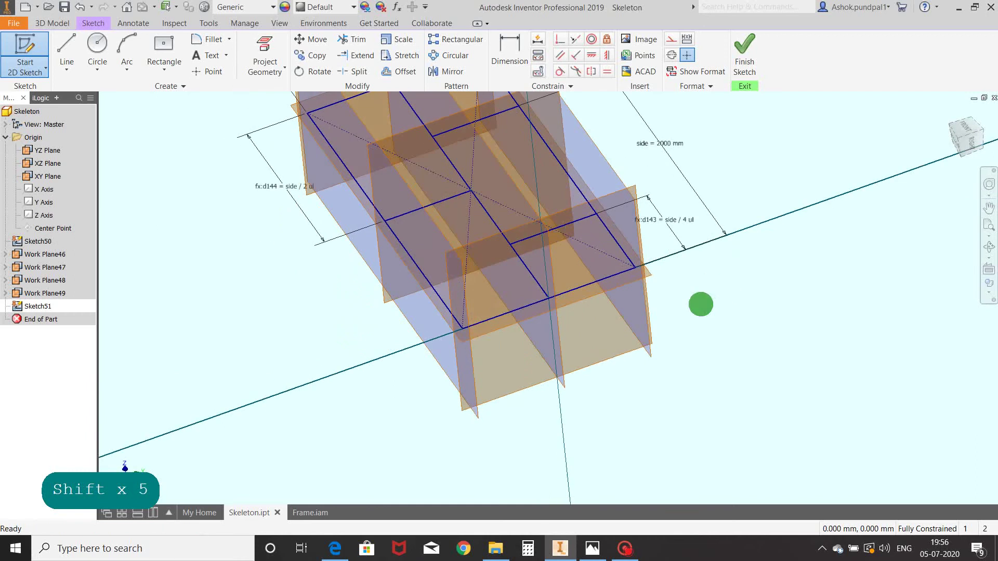
{"action": "left_click", "coordinate": [273, 51]}
{"action": "scroll", "coordinate": [494, 323], "scroll_direction": "down", "scroll_amount": 3}
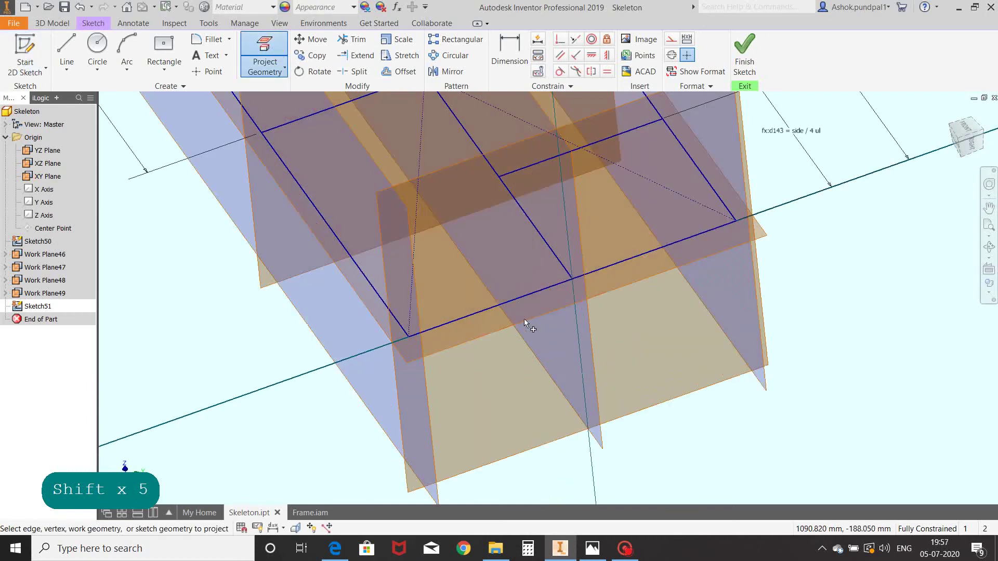
{"action": "left_click", "coordinate": [538, 289]}
{"action": "right_click", "coordinate": [834, 263]}
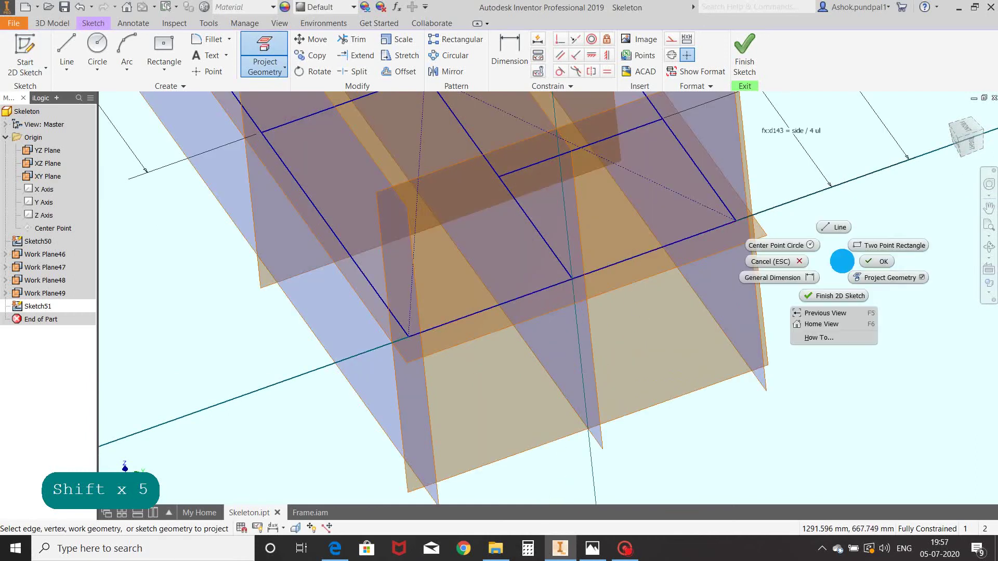
{"action": "left_click", "coordinate": [877, 261]}
Draw a vertical line of length side1/3 straight down from the projected edge's endpoint at the lower long edge
{"action": "left_click", "coordinate": [62, 43]}
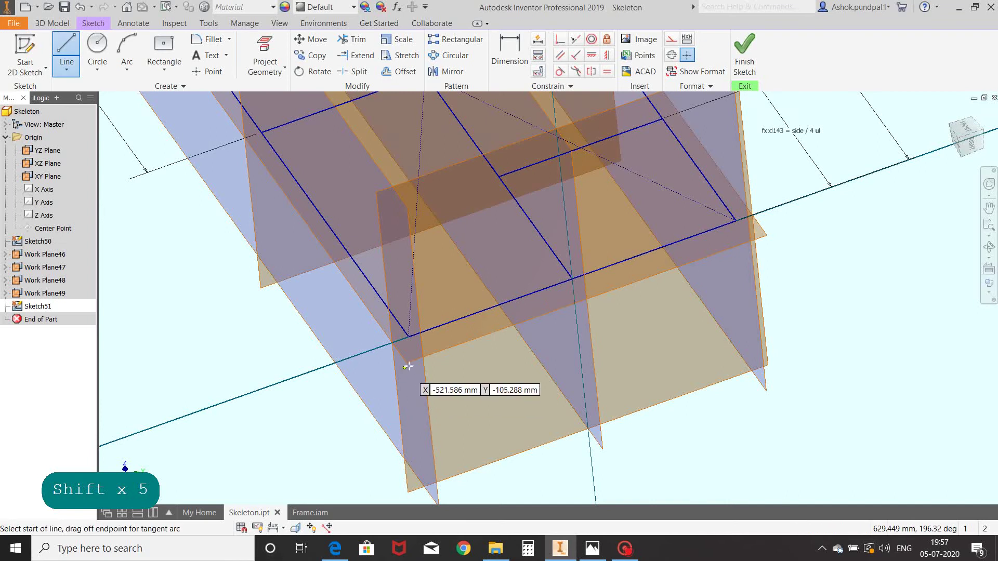
{"action": "scroll", "coordinate": [411, 325], "scroll_direction": "down", "scroll_amount": 3}
{"action": "left_click", "coordinate": [410, 309]}
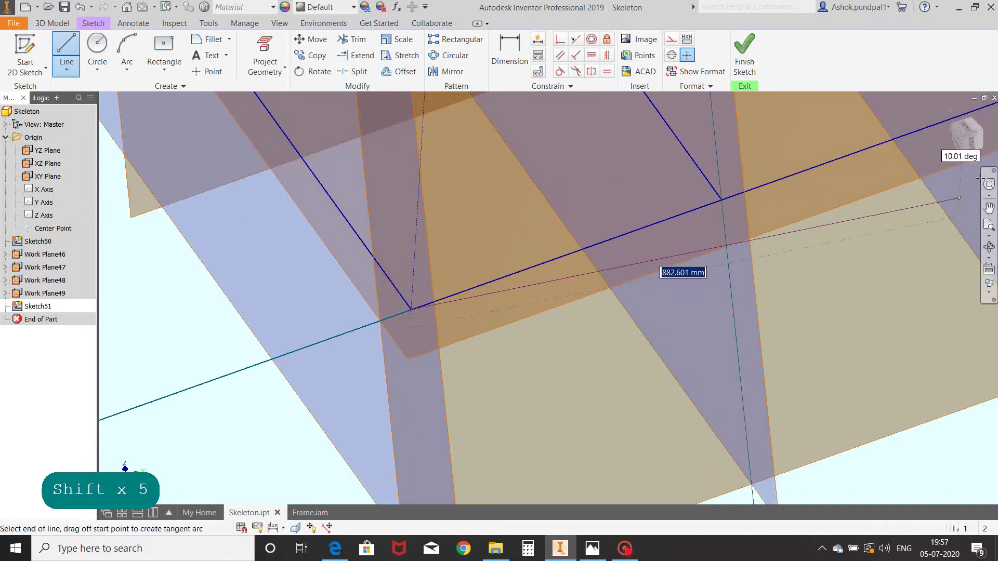
{"action": "left_click", "coordinate": [972, 144]}
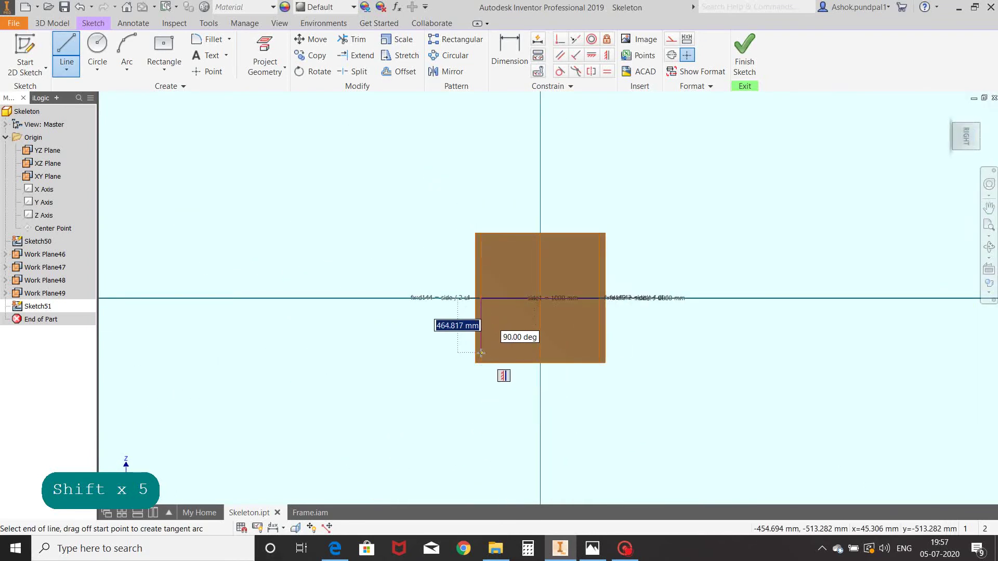
{"action": "type", "text": "side"}
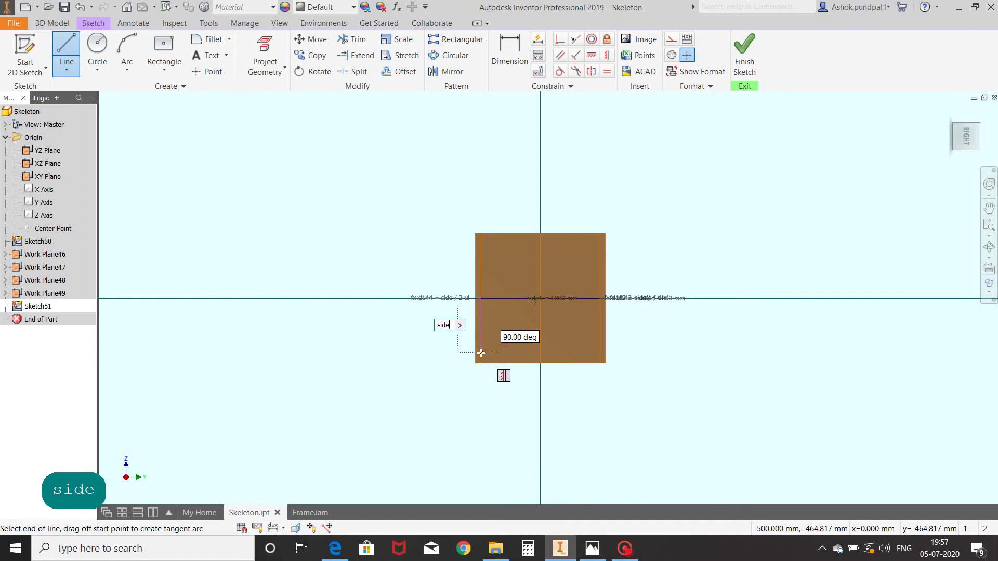
{"action": "key", "text": "Return"}
{"action": "key", "text": "Return"}
{"action": "key", "text": "Return"}
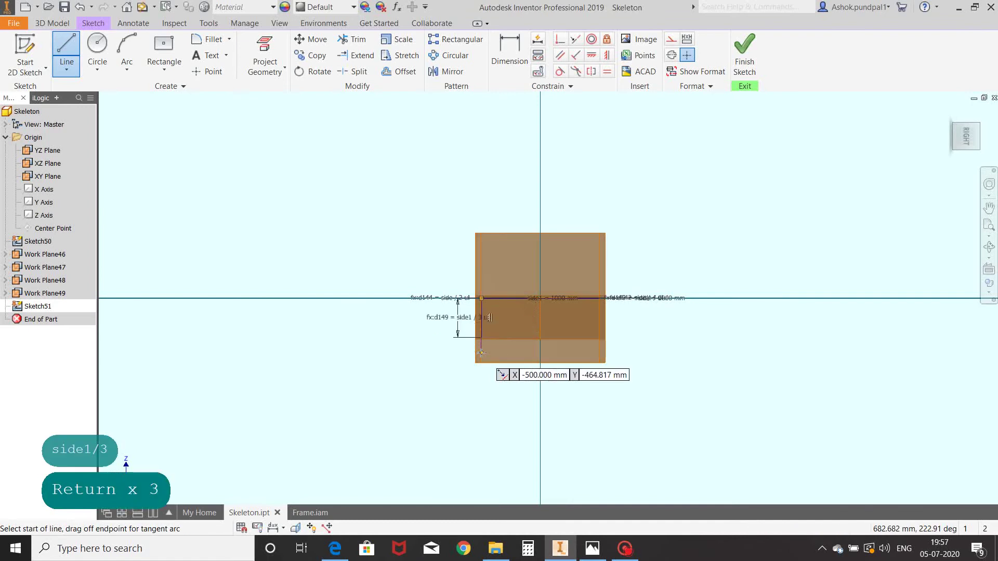
Draw a second vertical line of length side1/3 straight down from the projected edge's opposite endpoint
{"action": "scroll", "coordinate": [644, 285], "scroll_direction": "up", "scroll_amount": 4}
{"action": "middle_click_drag", "start_coordinate": [479, 278], "coordinate": [610, 268]}
{"action": "scroll", "coordinate": [609, 268], "scroll_direction": "down", "scroll_amount": 1}
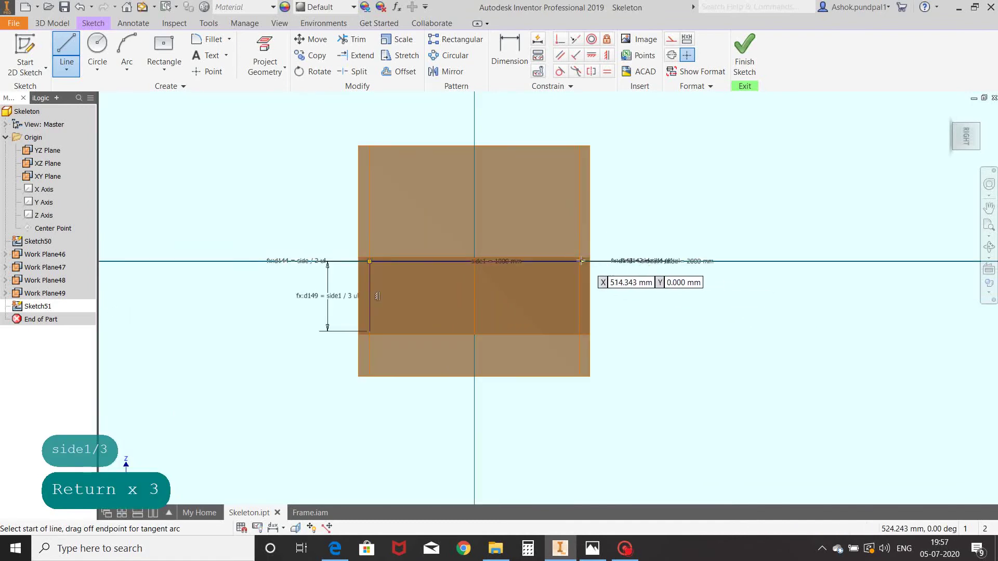
{"action": "left_click", "coordinate": [578, 261]}
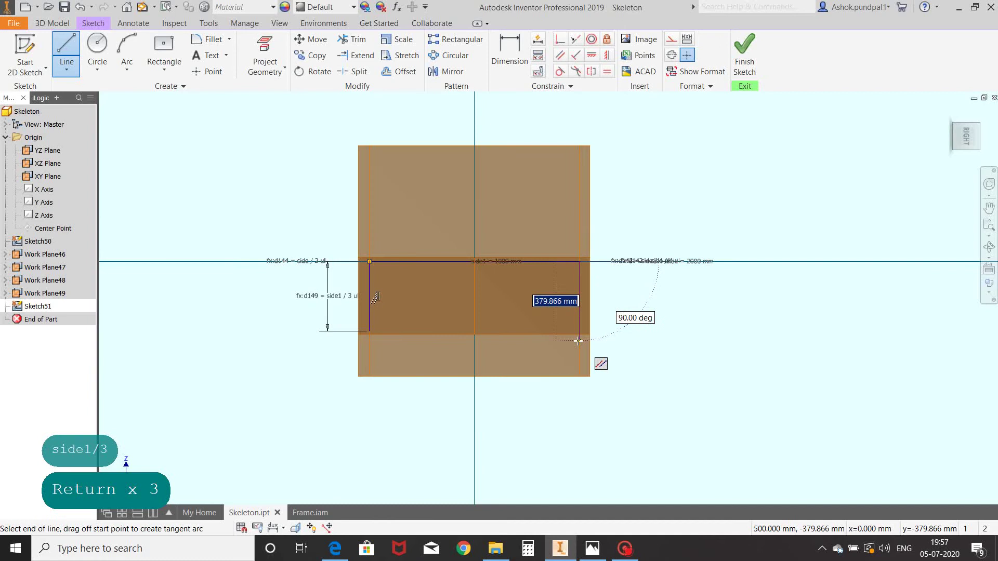
{"action": "type", "text": "side1 / 3"}
{"action": "key", "text": "Return"}
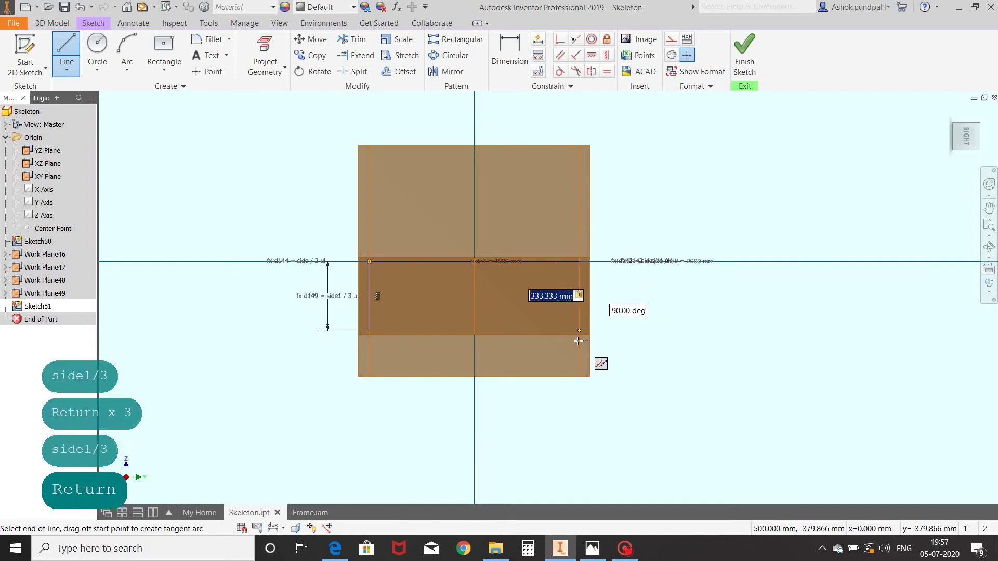
{"action": "key", "text": "Return"}
{"action": "key", "text": "Return"}
Connect the midpoints of the two vertical leg lines with a horizontal line and finish the sketch
{"action": "left_click", "coordinate": [369, 297]}
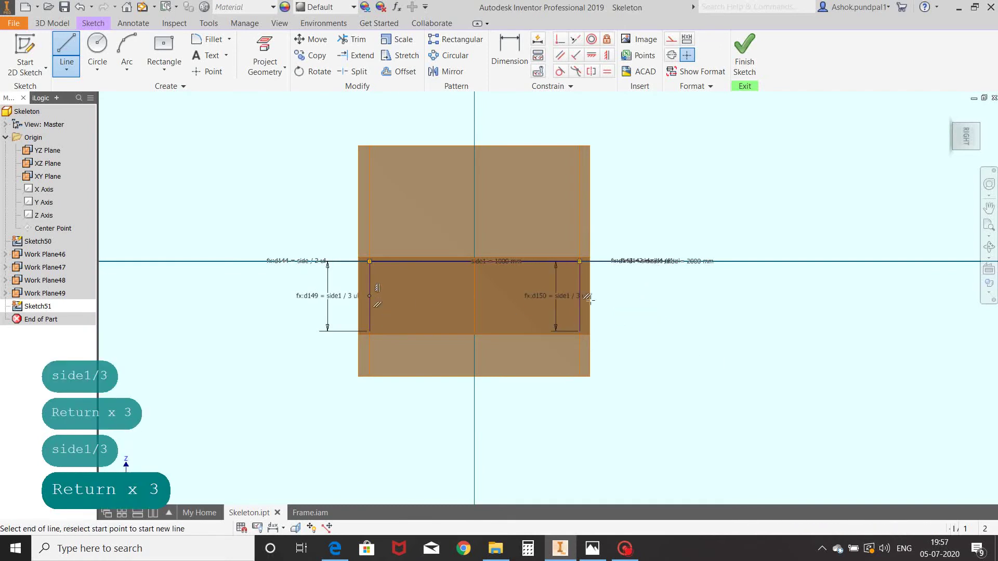
{"action": "left_click", "coordinate": [580, 295]}
{"action": "right_click", "coordinate": [580, 295]}
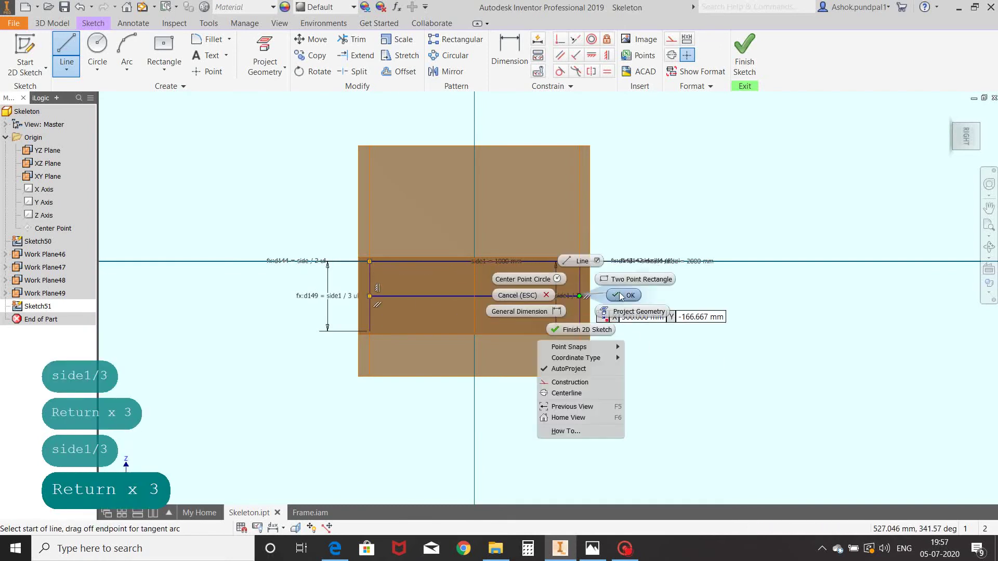
{"action": "left_click", "coordinate": [621, 296]}
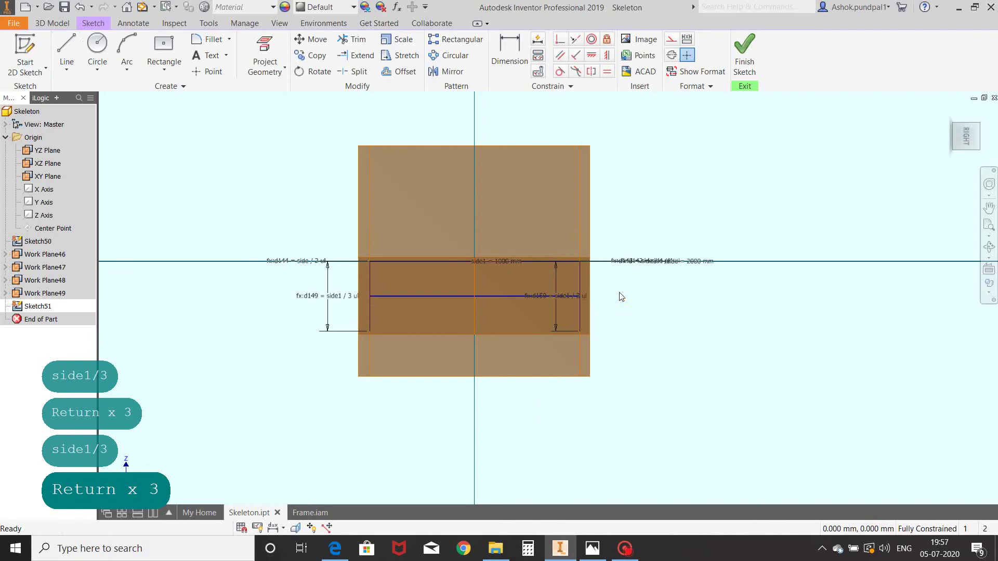
{"action": "left_click", "coordinate": [752, 55]}
{"action": "left_click", "coordinate": [750, 327]}
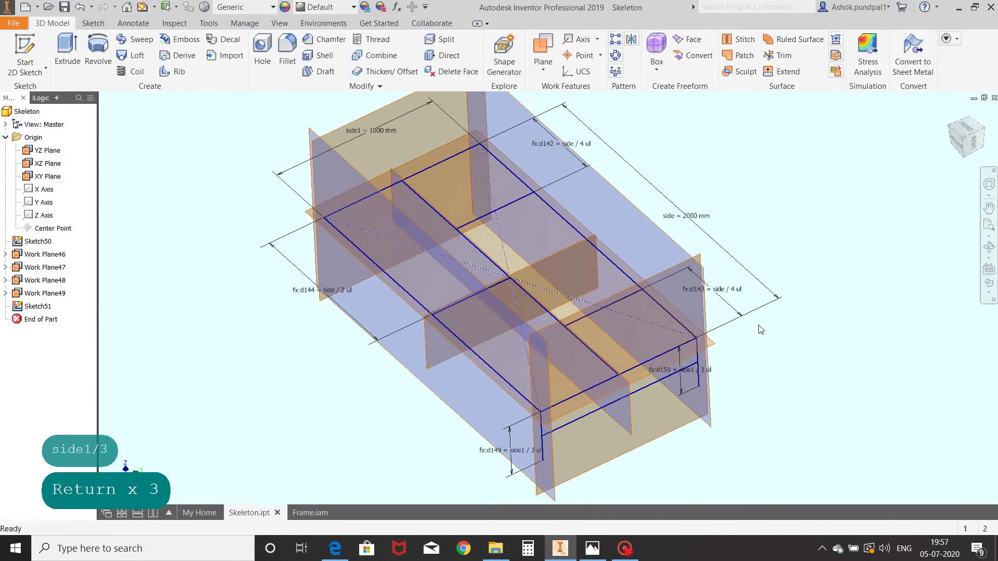
Start a 2D sketch on the offset work plane at the rectangle's lower long edge
{"action": "middle_click_drag", "start_coordinate": [753, 319], "coordinate": [743, 292]}
{"action": "scroll", "coordinate": [742, 291], "scroll_direction": "up", "scroll_amount": 3}
{"action": "scroll", "coordinate": [719, 243], "scroll_direction": "down", "scroll_amount": 4}
{"action": "middle_click_drag", "start_coordinate": [734, 246], "coordinate": [775, 282]}
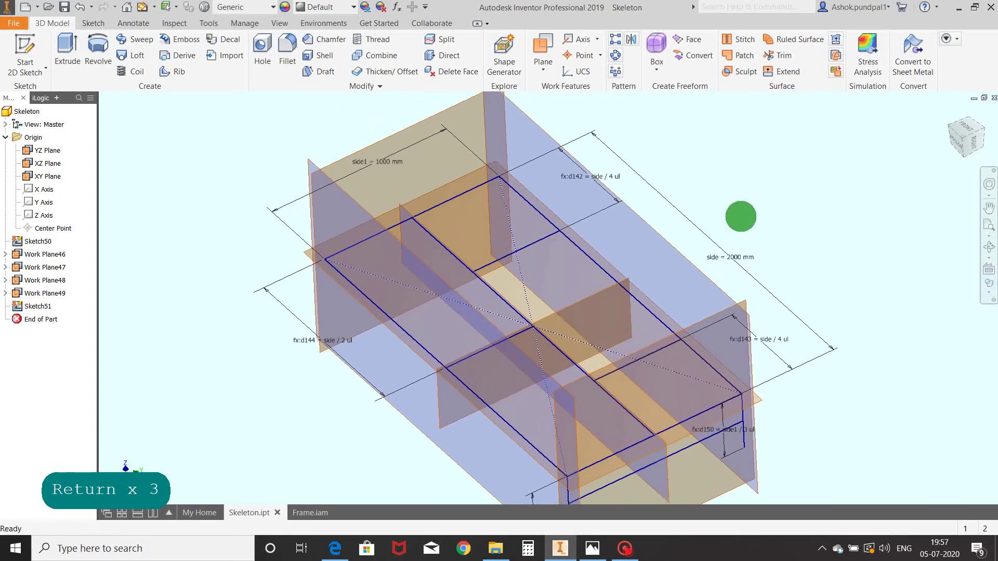
{"action": "mouse_move", "coordinate": [740, 216]}
{"action": "middle_mouse_down"}
{"action": "mouse_move", "coordinate": [742, 225]}
{"action": "mouse_move", "coordinate": [737, 207]}
{"action": "middle_mouse_up"}
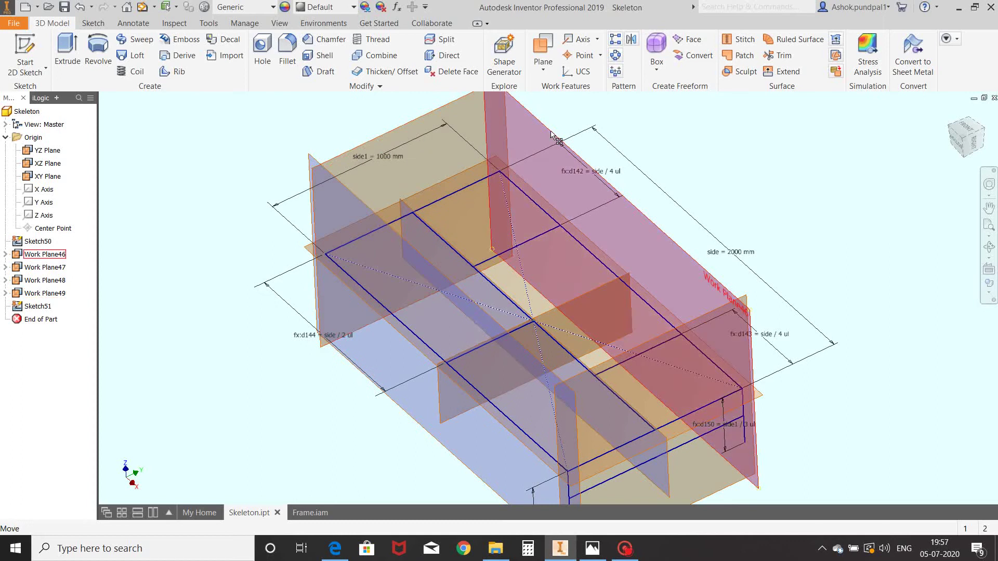
{"action": "mouse_move", "coordinate": [780, 221]}
{"action": "middle_mouse_down"}
{"action": "mouse_move", "coordinate": [762, 185]}
{"action": "mouse_move", "coordinate": [764, 210]}
{"action": "middle_mouse_up"}
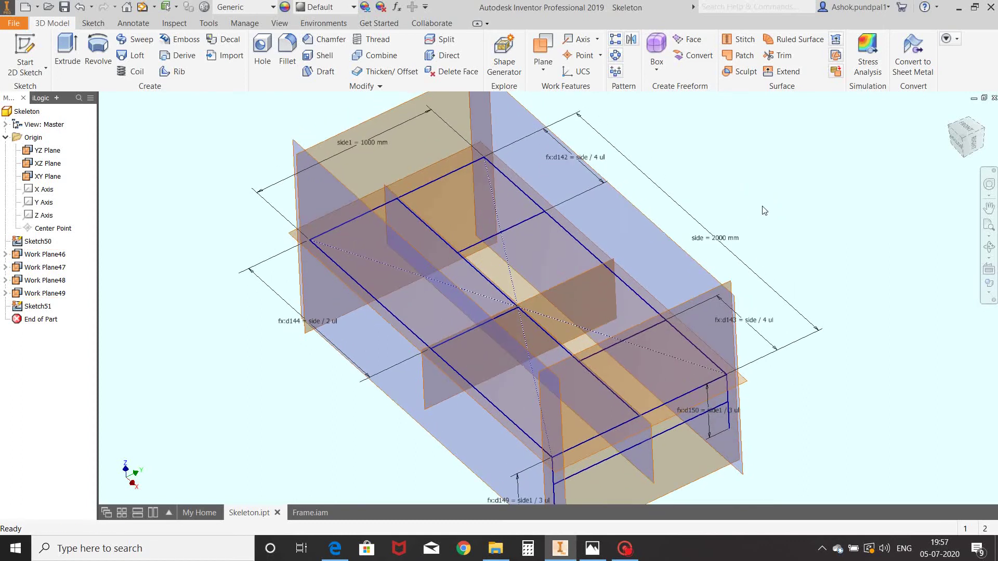
{"action": "left_click", "coordinate": [41, 47]}
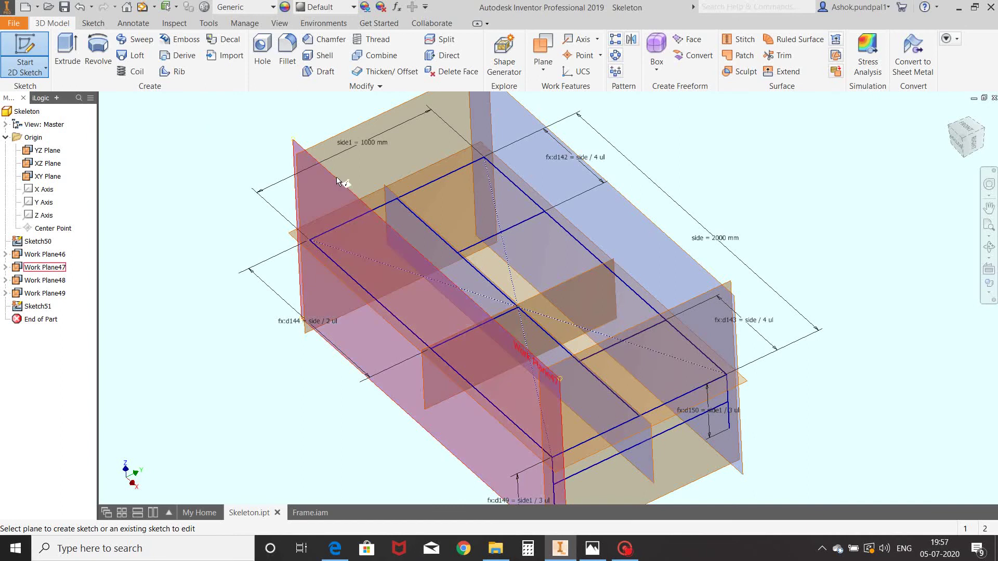
{"action": "left_click", "coordinate": [370, 176]}
{"action": "middle_click_drag", "start_coordinate": [586, 209], "coordinate": [594, 238], "text": "shift"}
{"action": "scroll", "coordinate": [513, 282], "scroll_direction": "down", "scroll_amount": 3}
{"action": "middle_click_drag", "start_coordinate": [513, 282], "coordinate": [509, 296]}
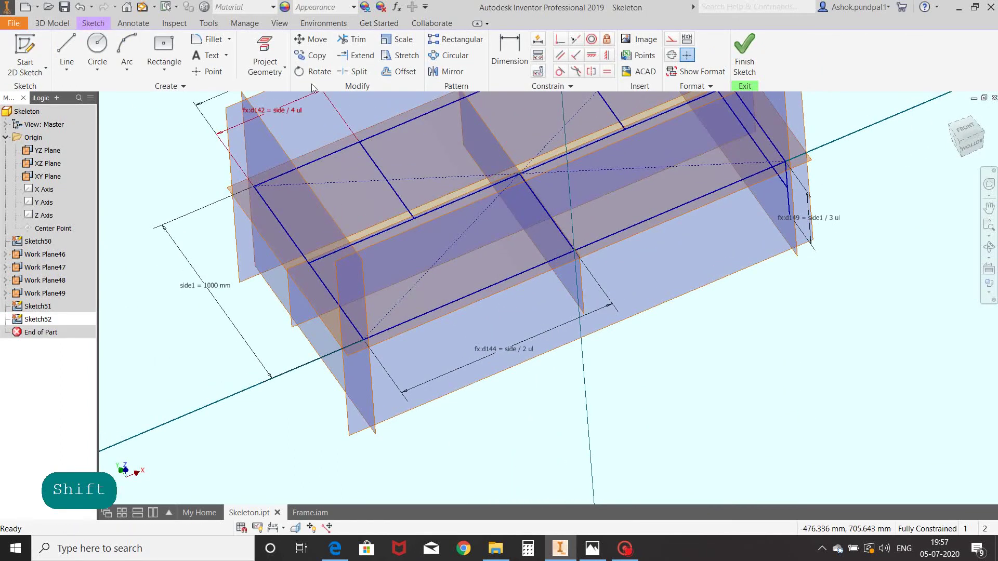
Project the rectangle's lower long edge and the adjoining vertical leg line into the sketch
{"action": "left_click", "coordinate": [262, 48]}
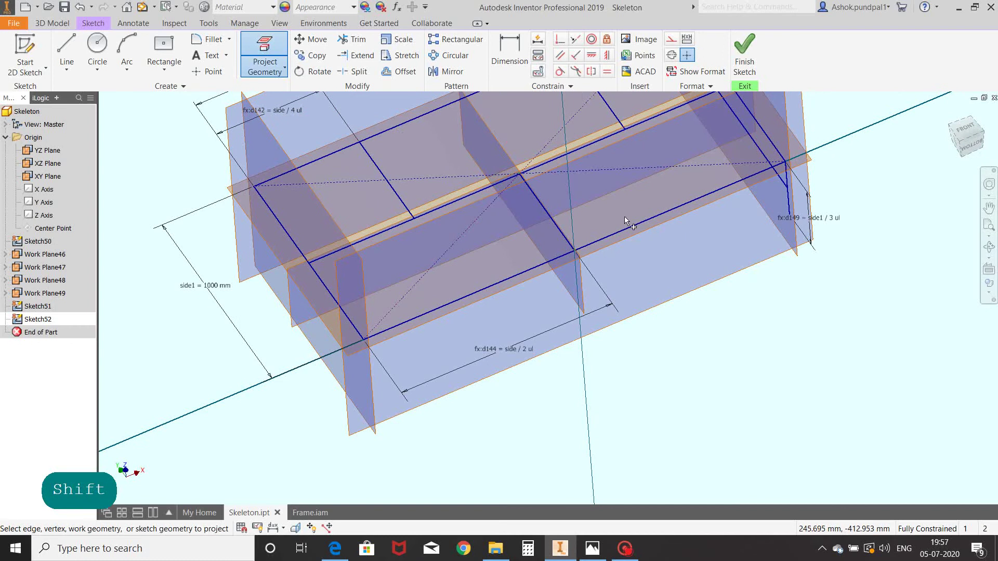
{"action": "left_click", "coordinate": [638, 220]}
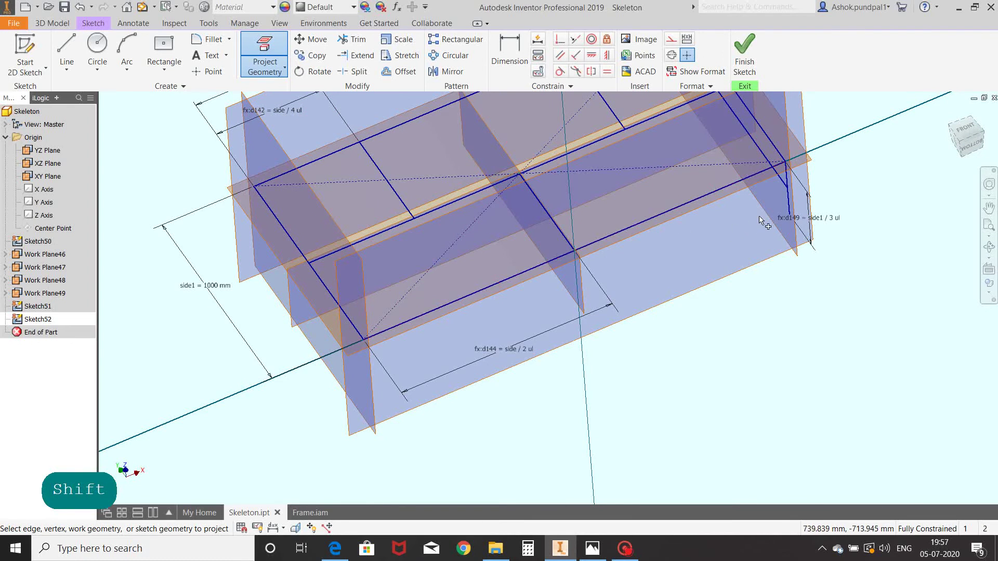
{"action": "left_click", "coordinate": [788, 200]}
{"action": "right_click", "coordinate": [864, 173]}
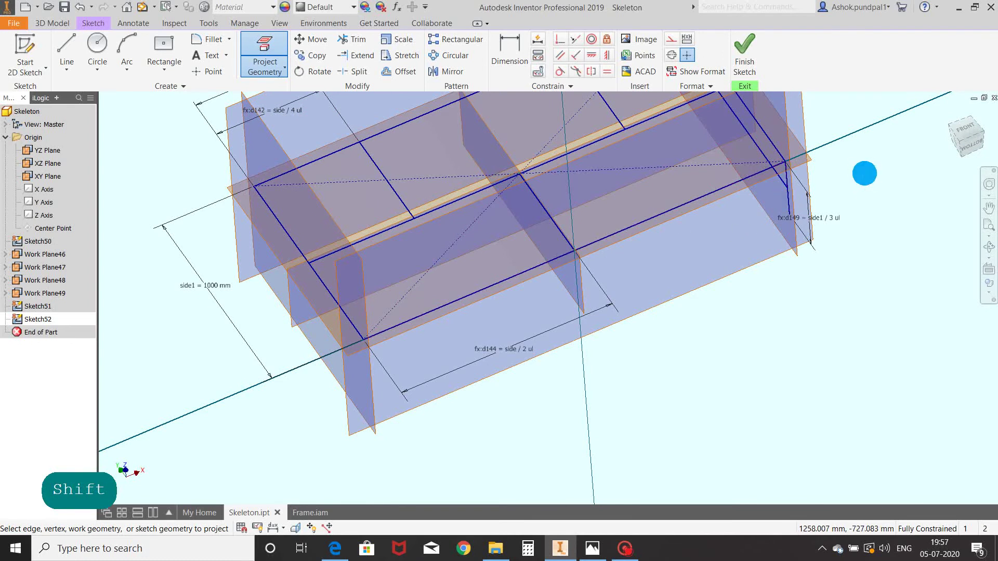
{"action": "left_click", "coordinate": [900, 174]}
Draw a vertical line of length side1/3 straight down from the free endpoint of the projected lower long edge
{"action": "left_click", "coordinate": [67, 52]}
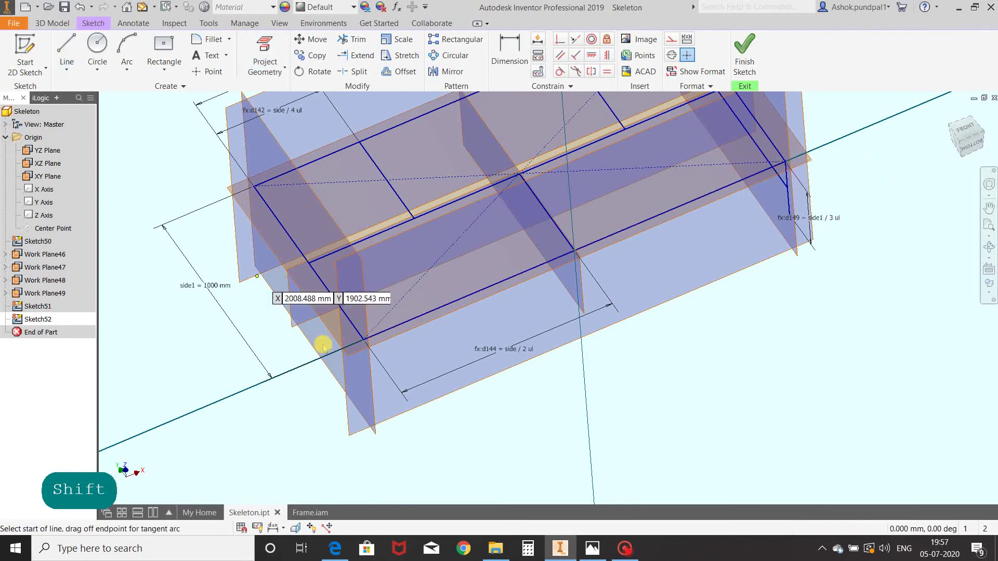
{"action": "left_click", "coordinate": [365, 339]}
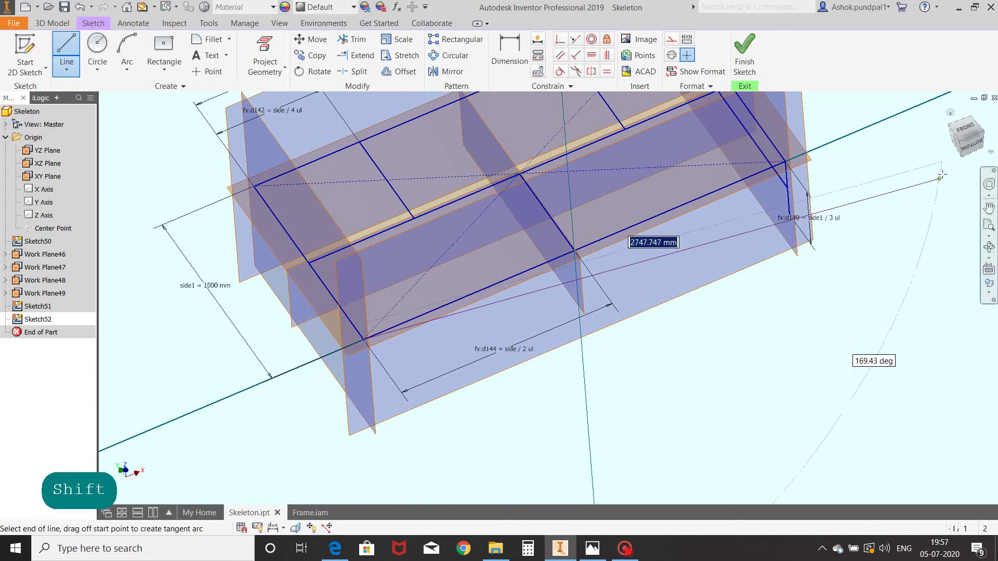
{"action": "left_click", "coordinate": [971, 147]}
{"action": "key", "text": "Page_Up"}
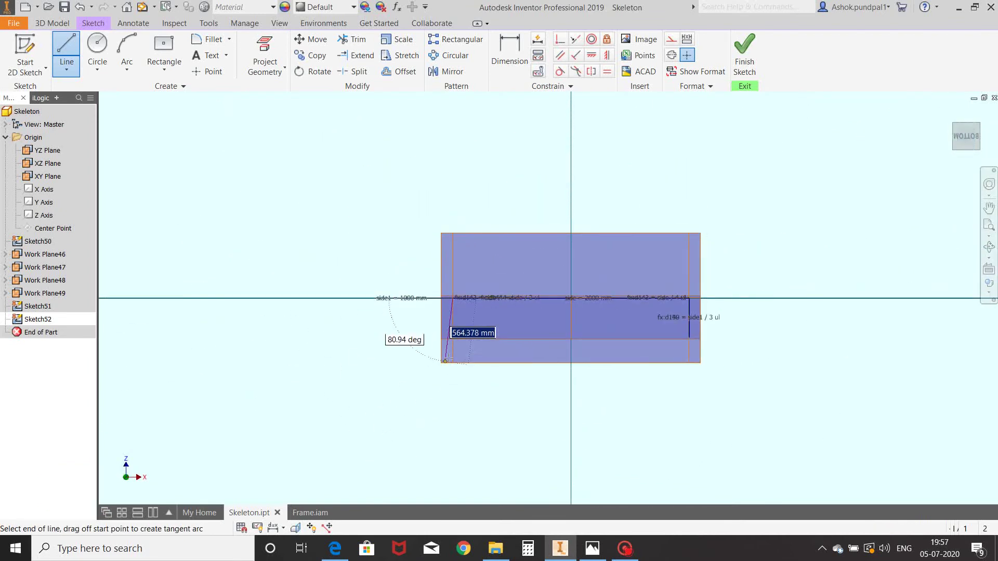
{"action": "type", "text": "sid"}
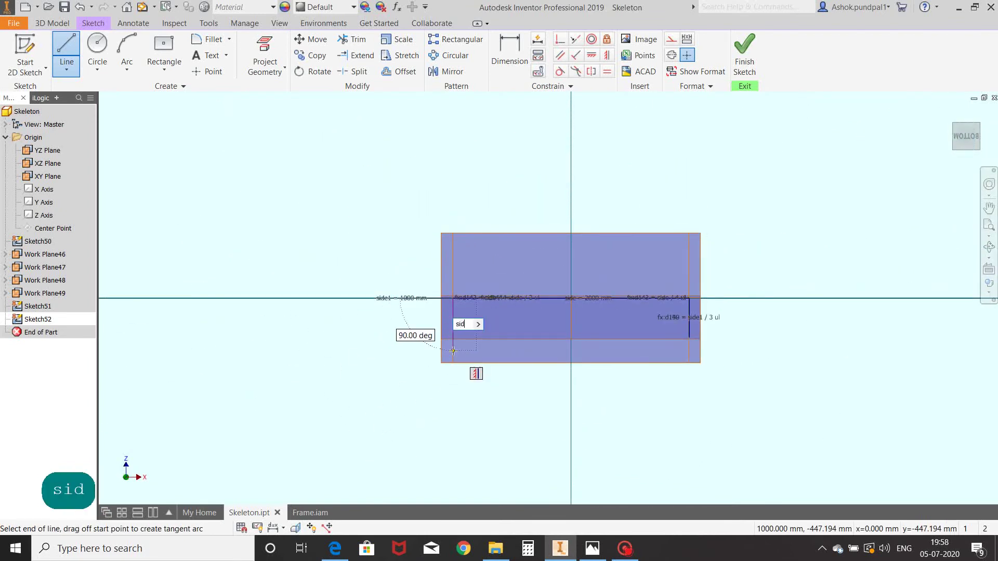
{"action": "key", "text": "Return"}
{"action": "key", "text": "Return"}
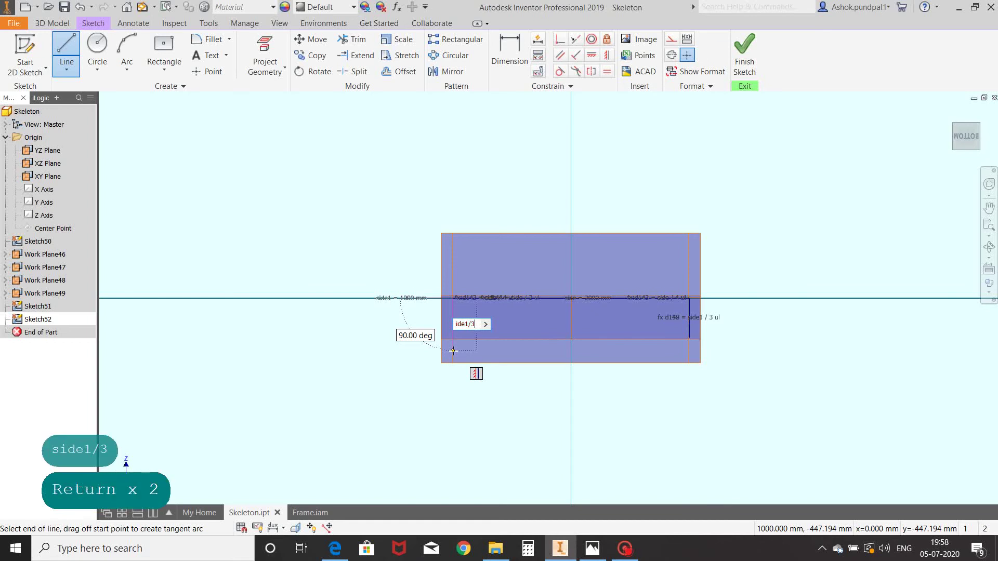
{"action": "key", "text": "Return"}
{"action": "scroll", "coordinate": [545, 308], "scroll_direction": "down", "scroll_amount": 3}
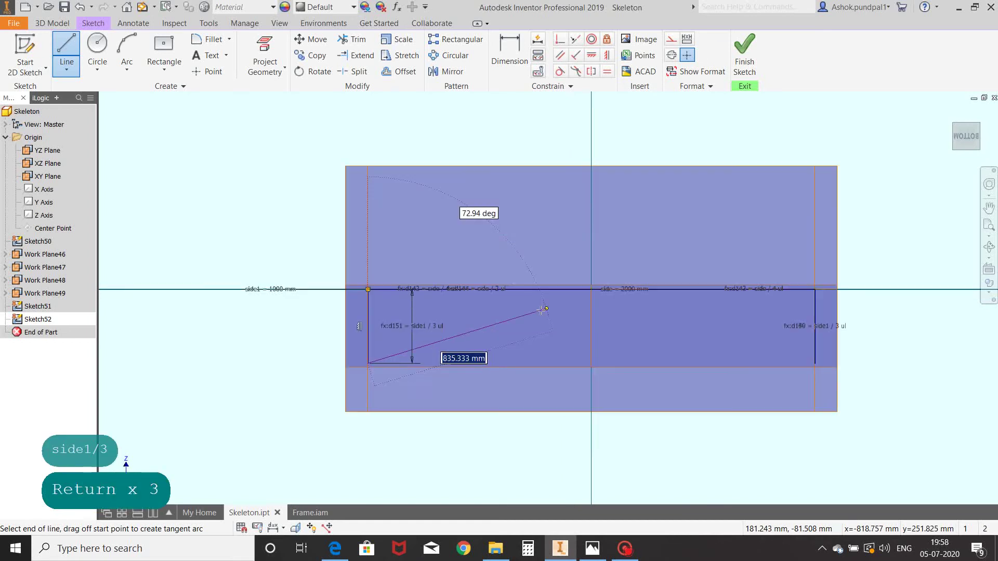
{"action": "key", "text": "Return"}
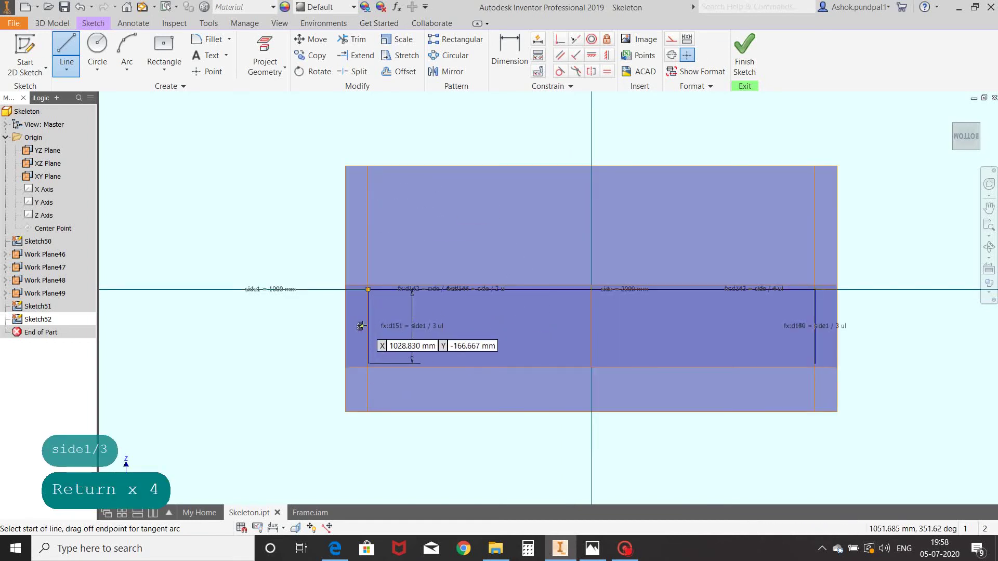
Connect the midpoints of the two vertical leg lines on this long side with a horizontal line and finish the sketch
{"action": "left_click", "coordinate": [368, 326]}
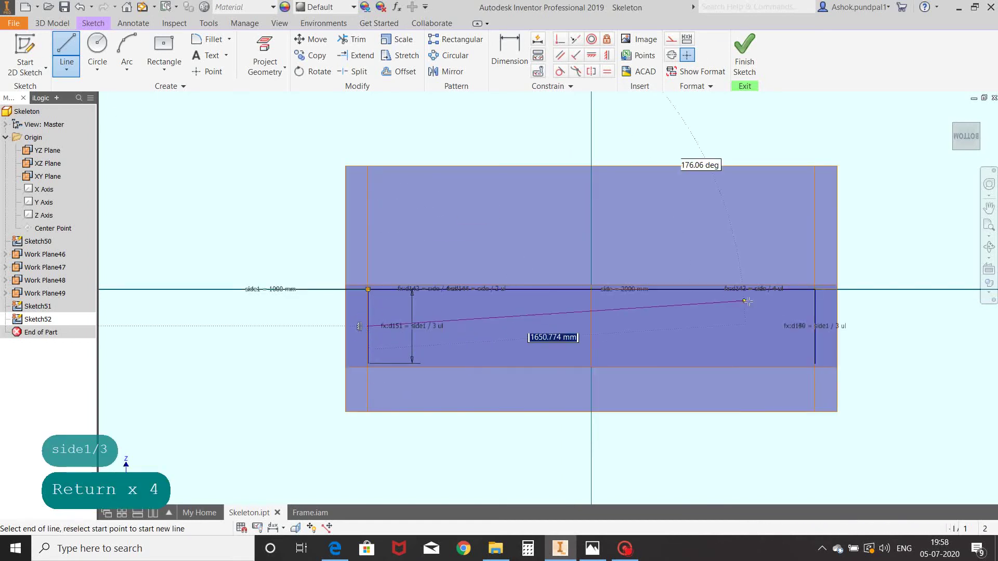
{"action": "right_click", "coordinate": [828, 327]}
{"action": "left_click", "coordinate": [852, 326]}
{"action": "left_click", "coordinate": [744, 55]}
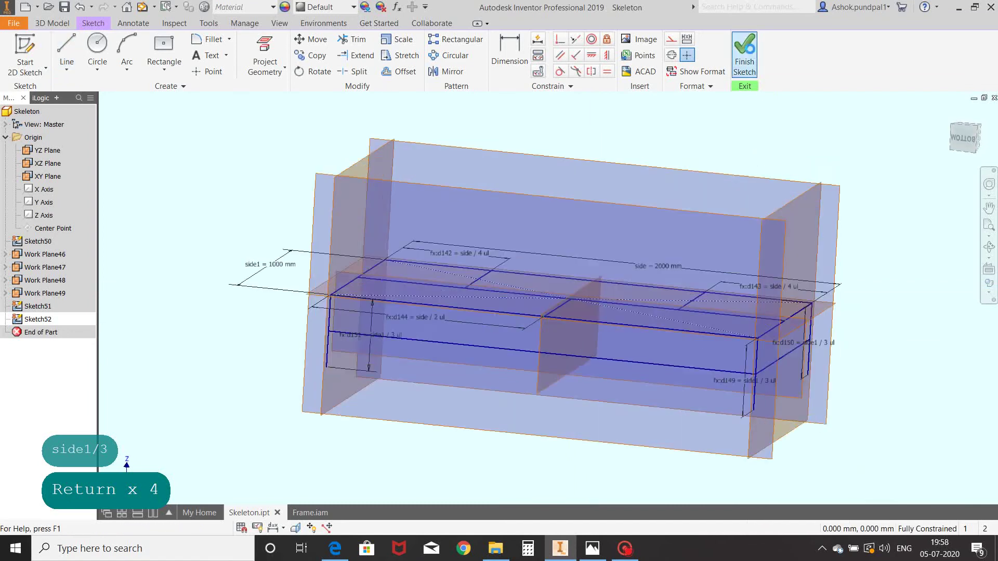
Start a 2D sketch on the work plane at the frame's short end with only one leg, and project the short edge and that leg
{"action": "mouse_move", "coordinate": [611, 286]}
{"action": "middle_mouse_down", "text": "shift"}
{"action": "mouse_move", "coordinate": [730, 263]}
{"action": "mouse_move", "coordinate": [817, 323]}
{"action": "mouse_move", "coordinate": [715, 307]}
{"action": "mouse_move", "coordinate": [769, 275]}
{"action": "mouse_move", "coordinate": [734, 283]}
{"action": "mouse_move", "coordinate": [806, 274]}
{"action": "mouse_move", "coordinate": [837, 247]}
{"action": "mouse_move", "coordinate": [728, 263]}
{"action": "mouse_move", "coordinate": [824, 263]}
{"action": "mouse_move", "coordinate": [802, 275]}
{"action": "middle_mouse_up", "text": "shift"}
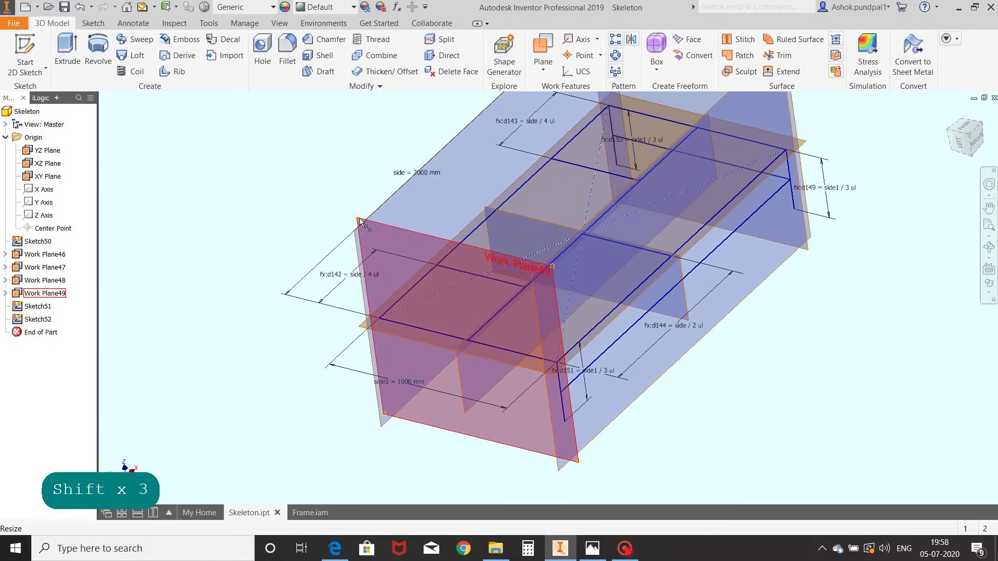
{"action": "key", "text": "s"}
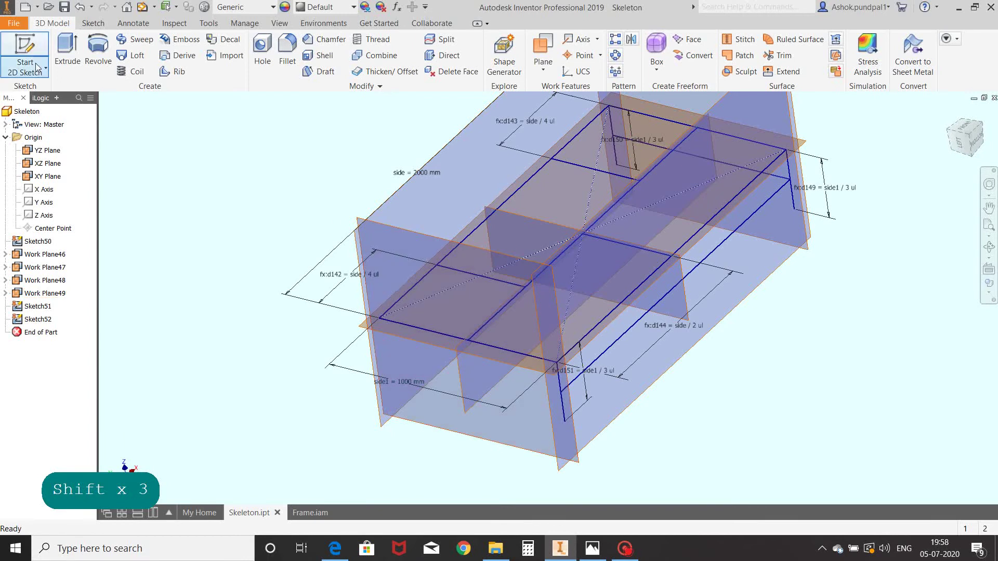
{"action": "middle_click_drag", "start_coordinate": [301, 176], "coordinate": [314, 162]}
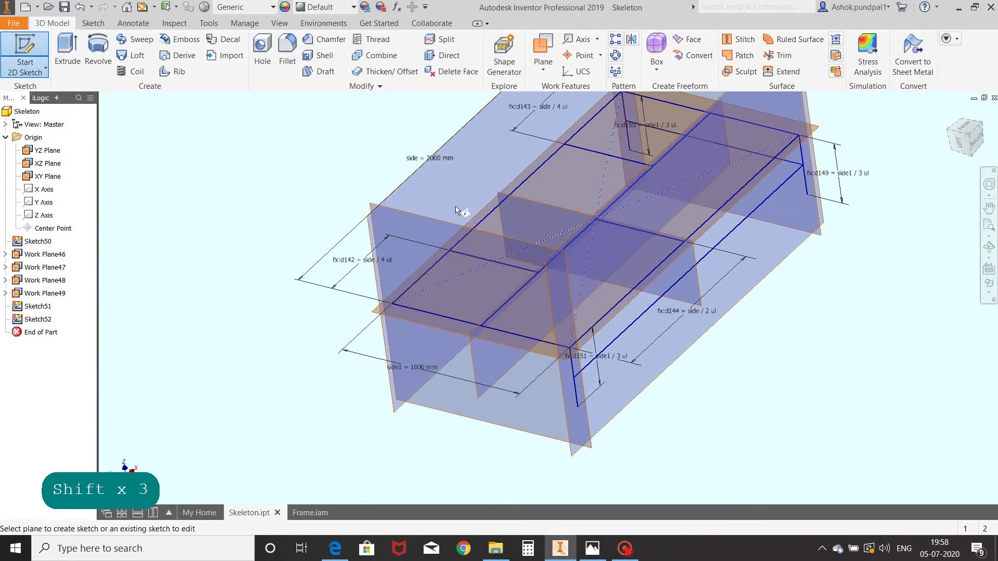
{"action": "left_click", "coordinate": [418, 214]}
{"action": "mouse_move", "coordinate": [576, 258]}
{"action": "middle_mouse_down", "text": "shift"}
{"action": "mouse_move", "coordinate": [679, 283]}
{"action": "mouse_move", "coordinate": [624, 293]}
{"action": "middle_mouse_up", "text": "shift"}
{"action": "left_click", "coordinate": [278, 56]}
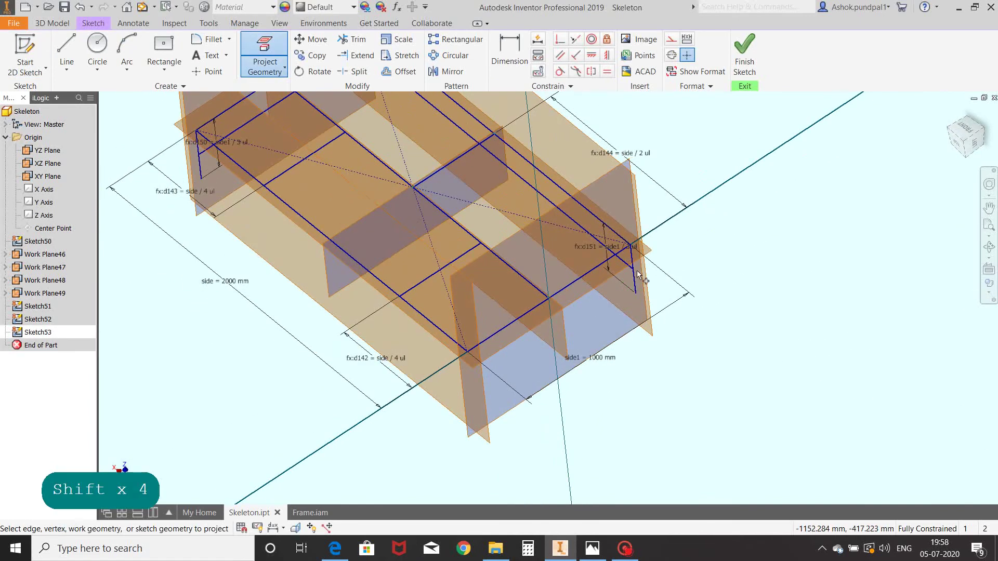
{"action": "right_click", "coordinate": [723, 231]}
{"action": "left_click", "coordinate": [770, 231]}
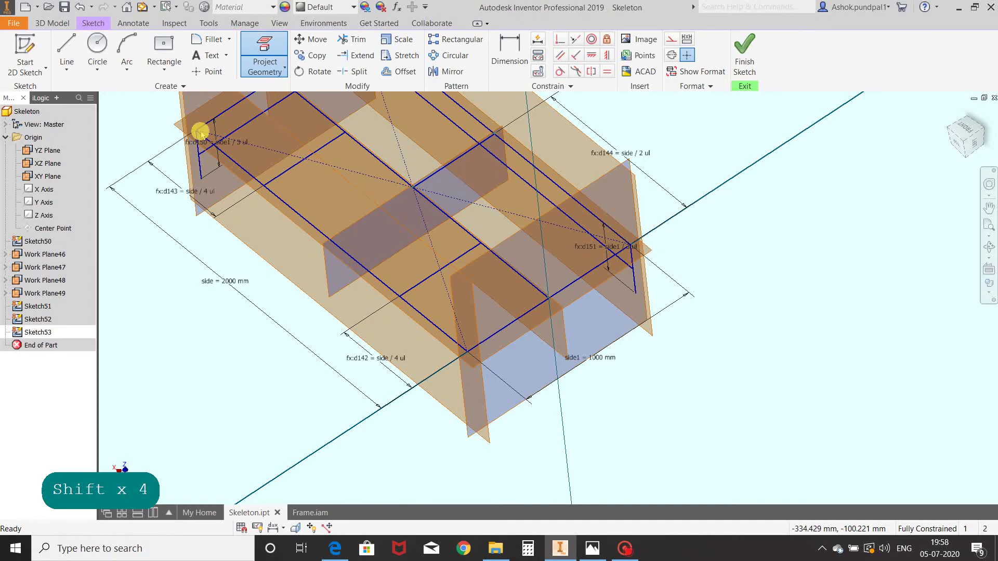
Draw a vertical line of length side1/3 straight down from the short end's corner that has no leg
{"action": "left_click", "coordinate": [78, 59]}
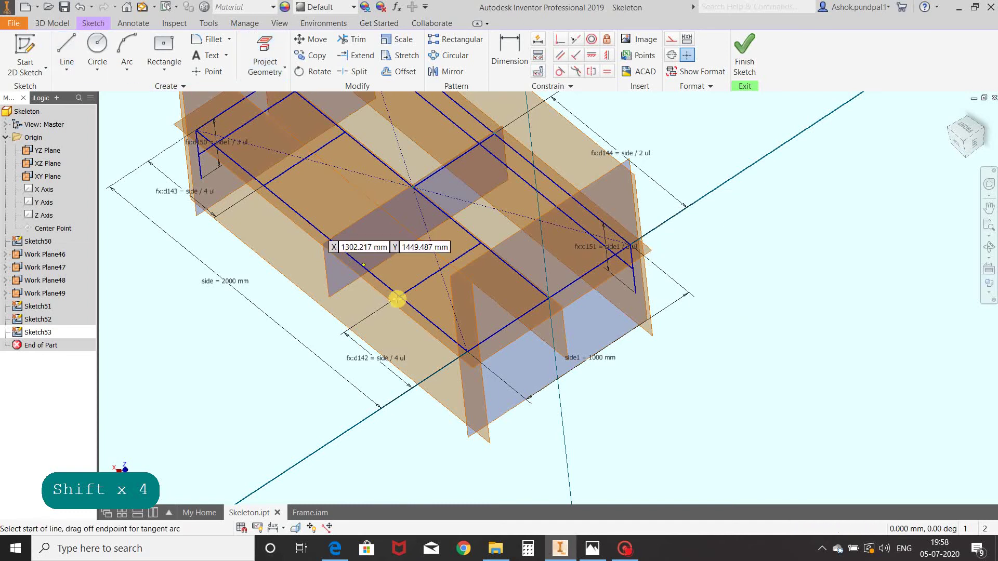
{"action": "left_click", "coordinate": [466, 352]}
{"action": "left_click", "coordinate": [975, 145]}
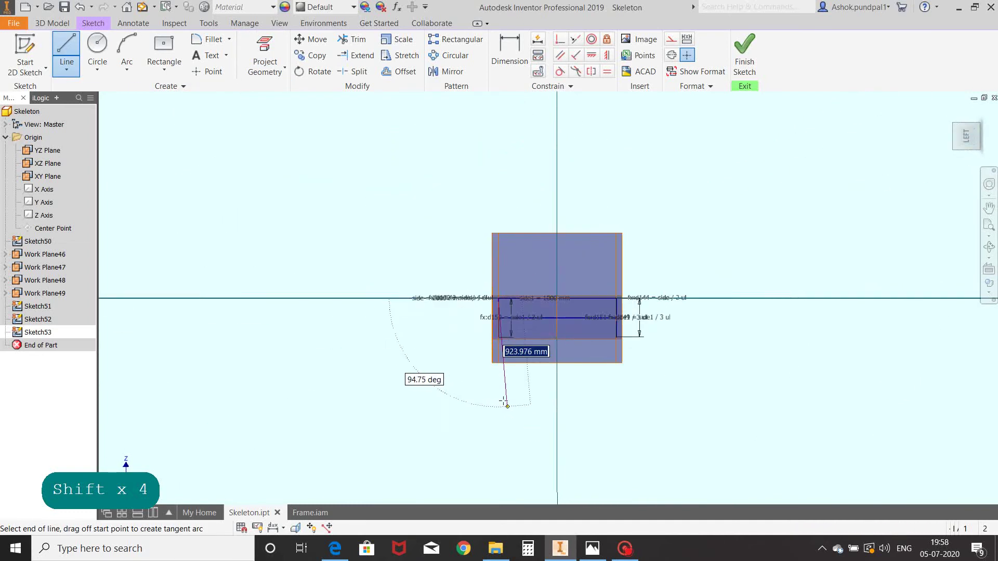
{"action": "type", "text": "s"}
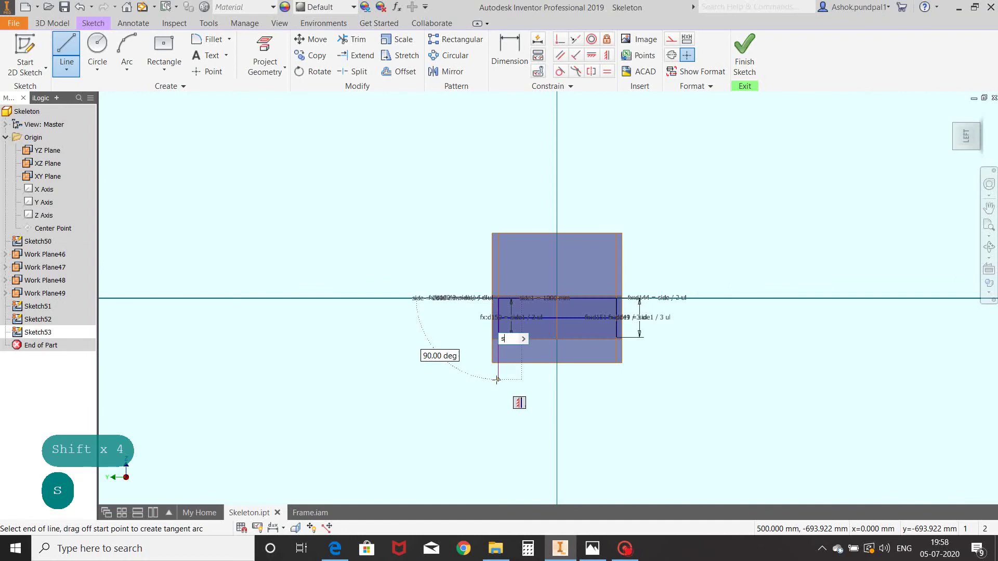
{"action": "type", "text": "ide1 / 3"}
{"action": "key", "text": "Return"}
{"action": "key", "text": "Return"}
{"action": "key", "text": "Return"}
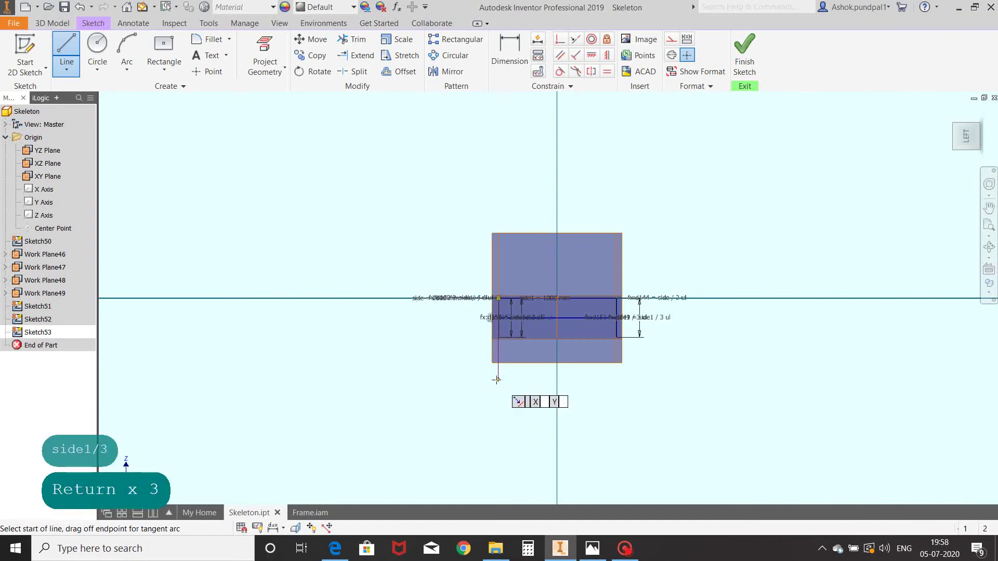
Join the midpoints of the two legs at the short end with a horizontal line and finish the sketch
{"action": "scroll", "coordinate": [504, 373], "scroll_direction": "up", "scroll_amount": 5}
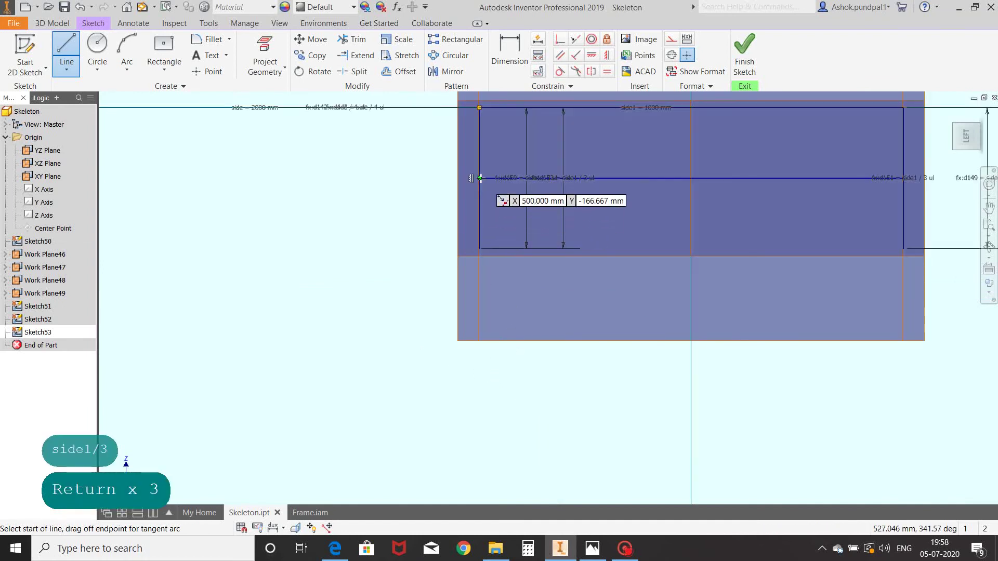
{"action": "left_click", "coordinate": [498, 318]}
{"action": "left_click", "coordinate": [904, 179]}
{"action": "right_click", "coordinate": [906, 179]}
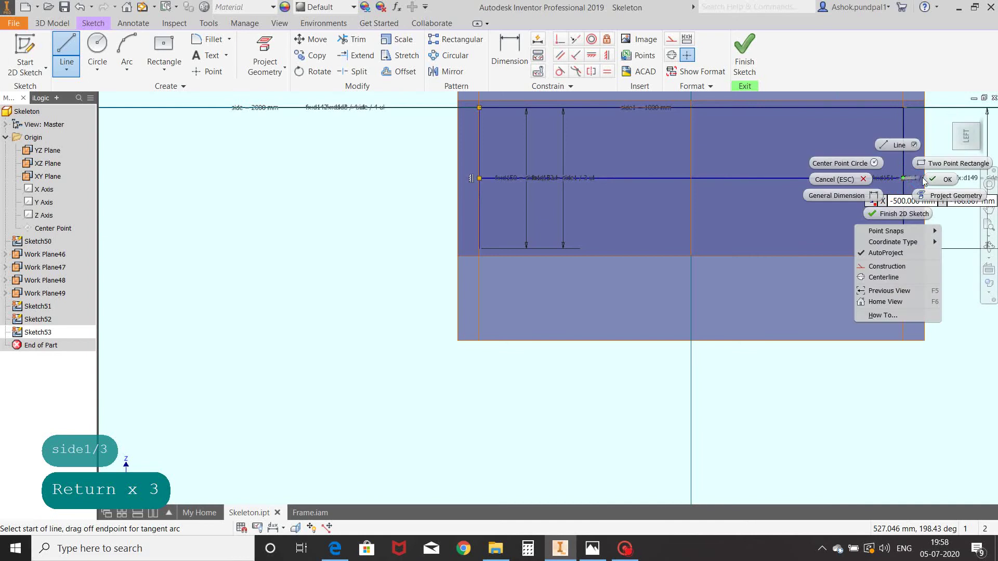
{"action": "left_click", "coordinate": [913, 169]}
{"action": "left_click", "coordinate": [744, 56]}
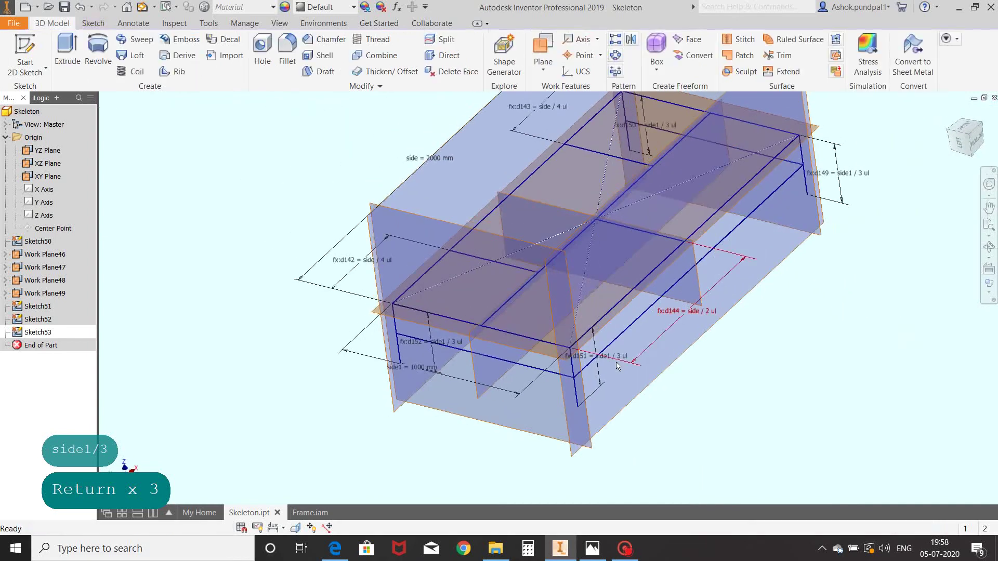
Start a 2D sketch on the work plane along the long side without a lower cross member, and project its two leg lines
{"action": "mouse_move", "coordinate": [617, 363]}
{"action": "middle_mouse_down", "text": "shift"}
{"action": "mouse_move", "coordinate": [811, 301]}
{"action": "mouse_move", "coordinate": [779, 358]}
{"action": "mouse_move", "coordinate": [853, 357]}
{"action": "mouse_move", "coordinate": [811, 361]}
{"action": "mouse_move", "coordinate": [792, 391]}
{"action": "mouse_move", "coordinate": [806, 346]}
{"action": "mouse_move", "coordinate": [783, 319]}
{"action": "mouse_move", "coordinate": [828, 332]}
{"action": "mouse_move", "coordinate": [810, 361]}
{"action": "middle_mouse_up", "text": "shift"}
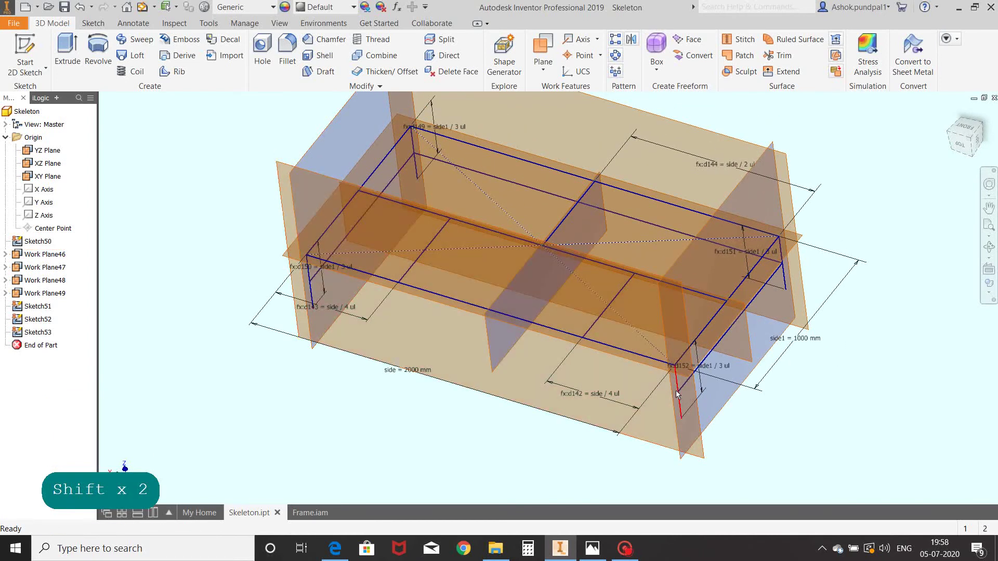
{"action": "middle_click_drag", "start_coordinate": [332, 385], "coordinate": [349, 363]}
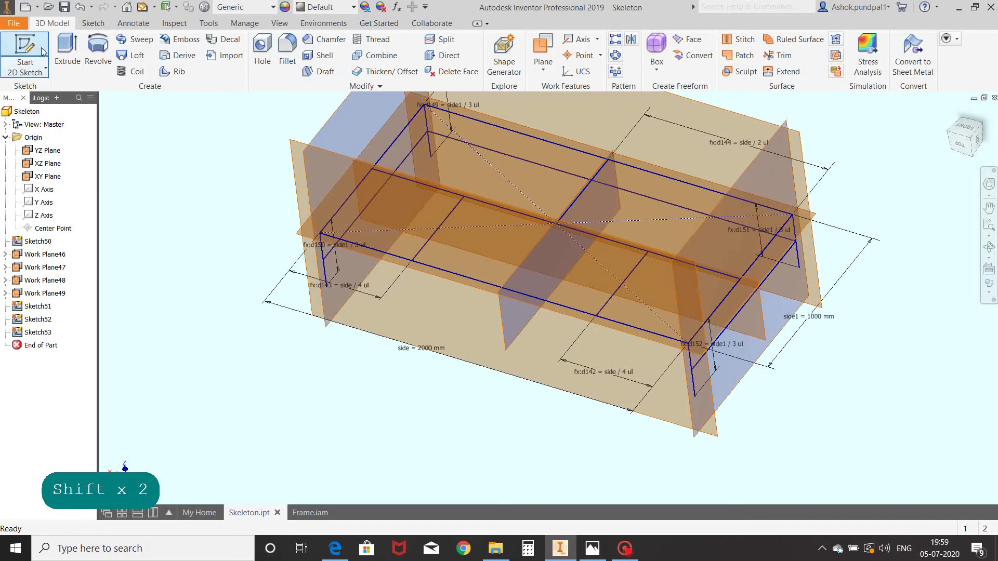
{"action": "left_click", "coordinate": [25, 47]}
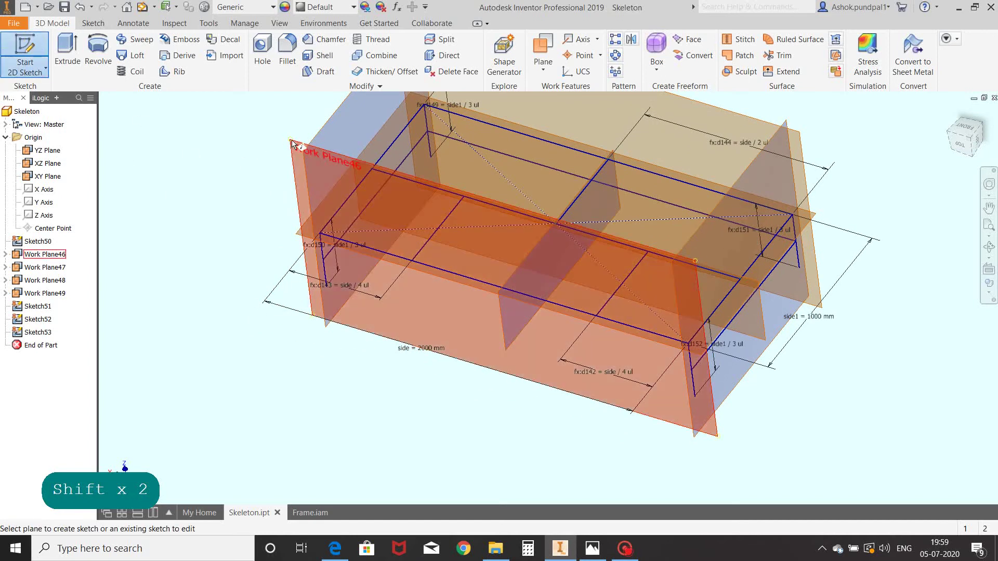
{"action": "left_click", "coordinate": [292, 140]}
{"action": "middle_click_drag", "start_coordinate": [234, 173], "coordinate": [225, 176], "text": "shift"}
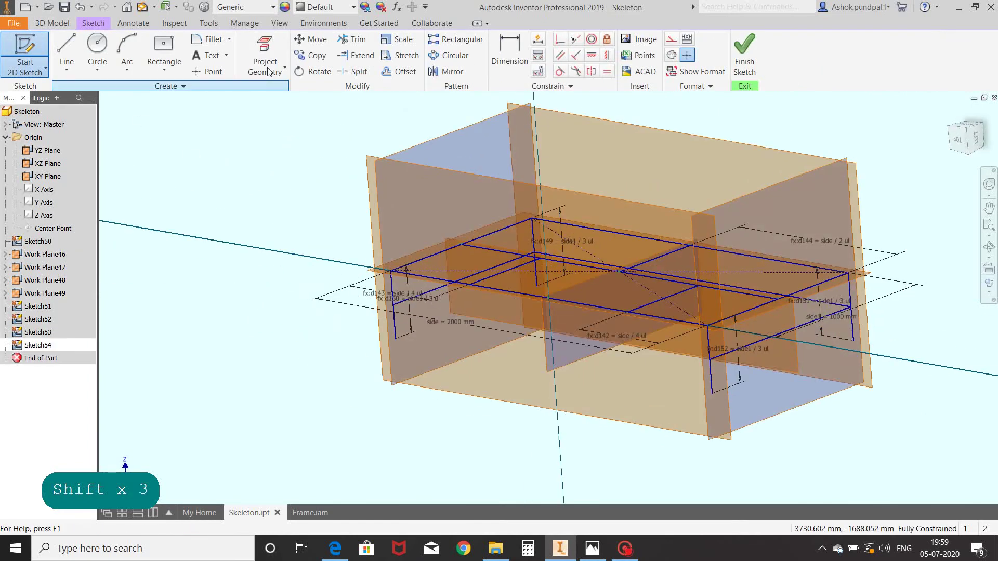
{"action": "left_click", "coordinate": [268, 62]}
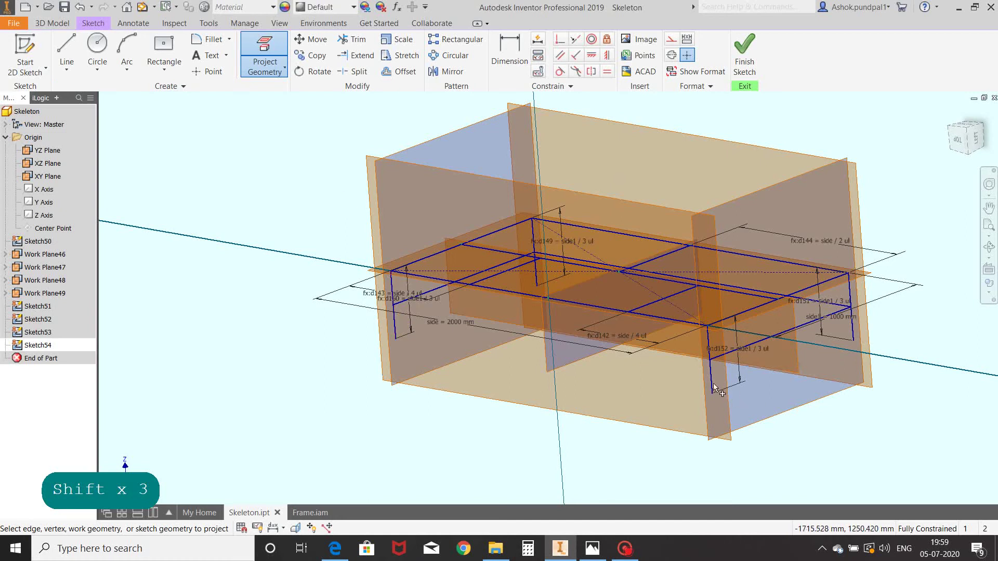
{"action": "right_click", "coordinate": [458, 419]}
{"action": "left_click", "coordinate": [503, 420]}
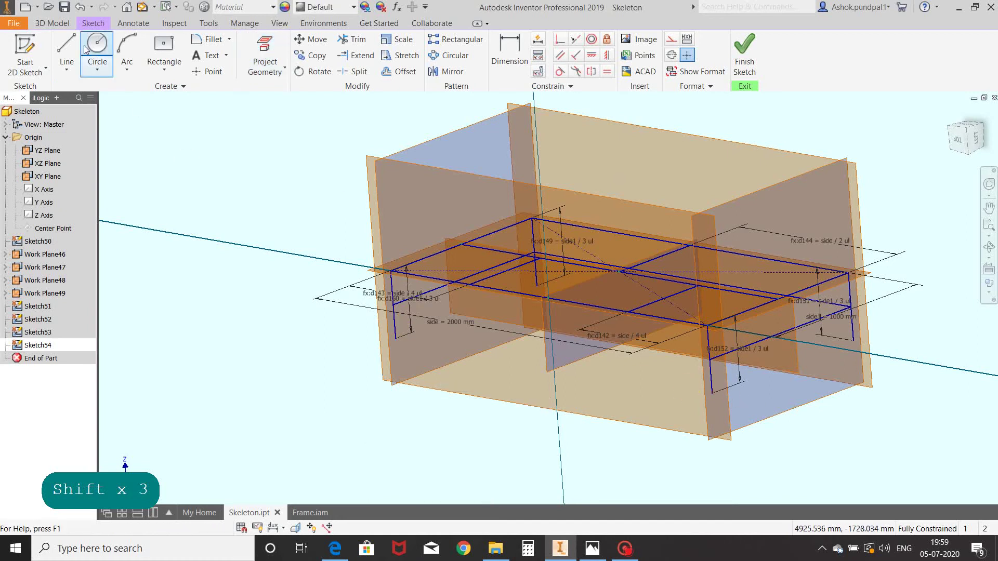
Draw a line between the midpoints of the two projected legs on the remaining long side and finish the sketch
{"action": "left_click", "coordinate": [68, 52]}
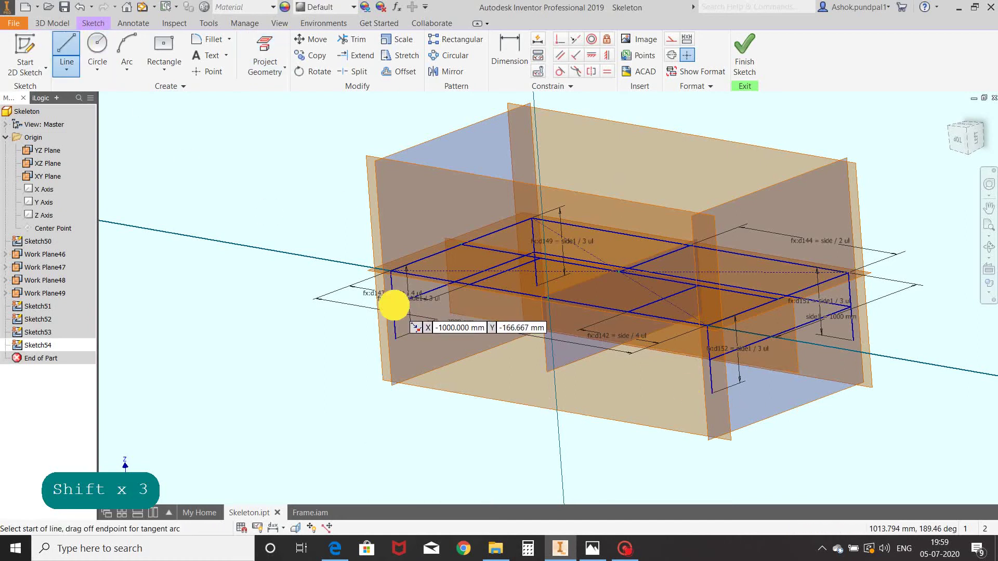
{"action": "right_click", "coordinate": [710, 359]}
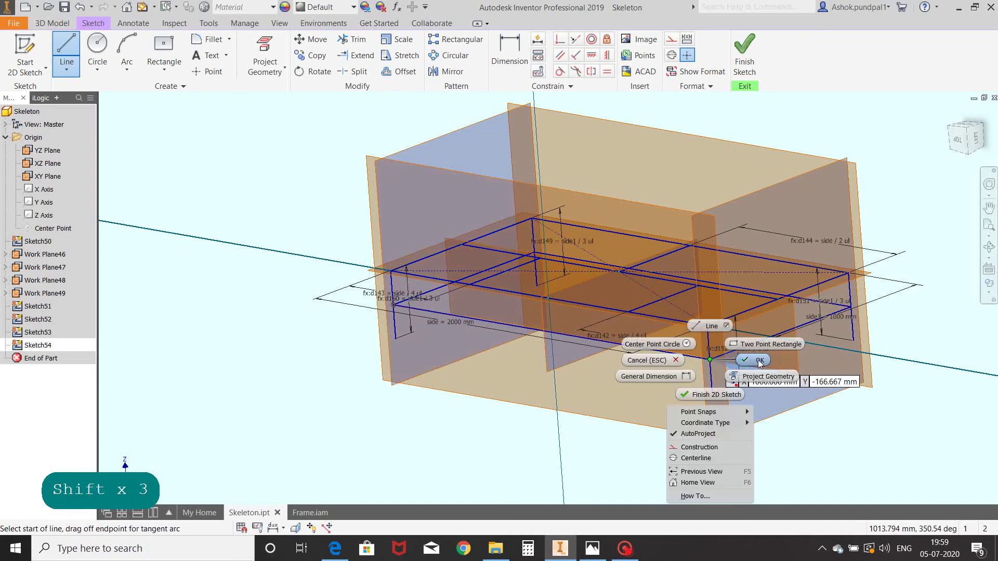
{"action": "left_click", "coordinate": [760, 362]}
{"action": "left_click", "coordinate": [744, 55]}
Create a work plane offset upward from the XY plane by side1/2
{"action": "mouse_move", "coordinate": [766, 279]}
{"action": "middle_mouse_down", "text": "shift"}
{"action": "mouse_move", "coordinate": [592, 279]}
{"action": "mouse_move", "coordinate": [608, 322]}
{"action": "mouse_move", "coordinate": [579, 301]}
{"action": "mouse_move", "coordinate": [466, 307]}
{"action": "mouse_move", "coordinate": [662, 362]}
{"action": "middle_mouse_up", "text": "shift"}
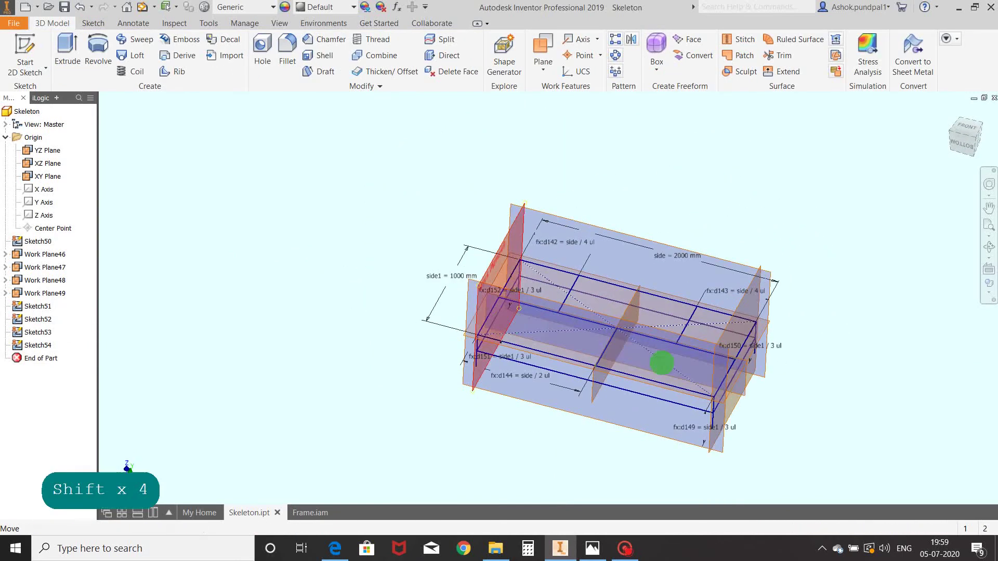
{"action": "scroll", "coordinate": [834, 344], "scroll_direction": "up", "scroll_amount": 3}
{"action": "left_click", "coordinate": [543, 52]}
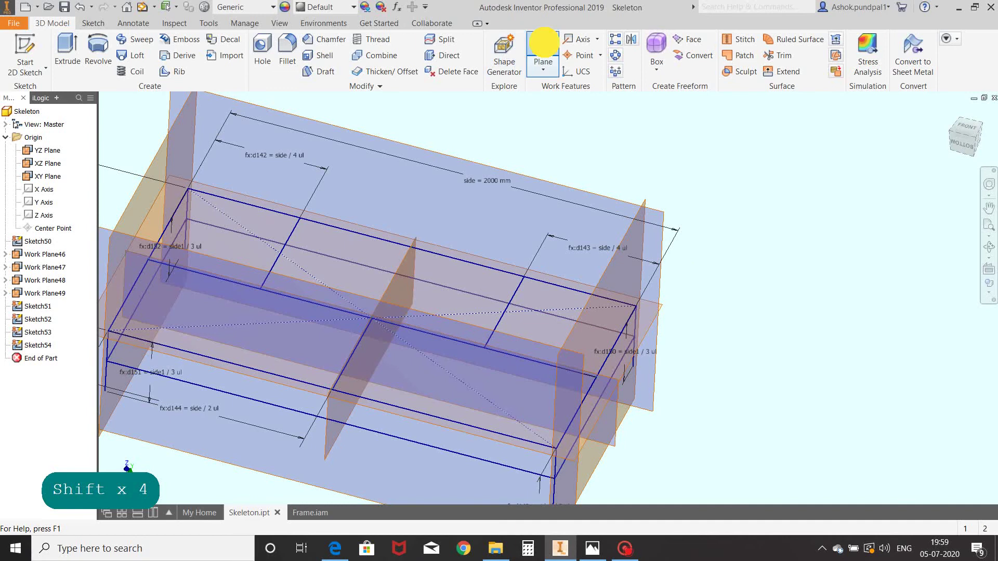
{"action": "scroll", "coordinate": [732, 267], "scroll_direction": "down", "scroll_amount": 3}
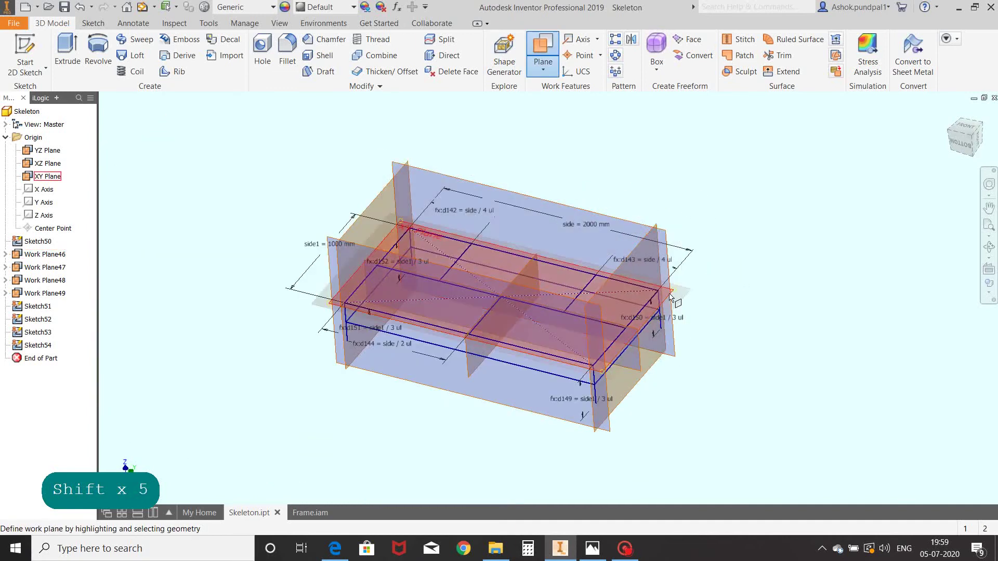
{"action": "left_click_drag", "start_coordinate": [656, 291], "coordinate": [653, 204]}
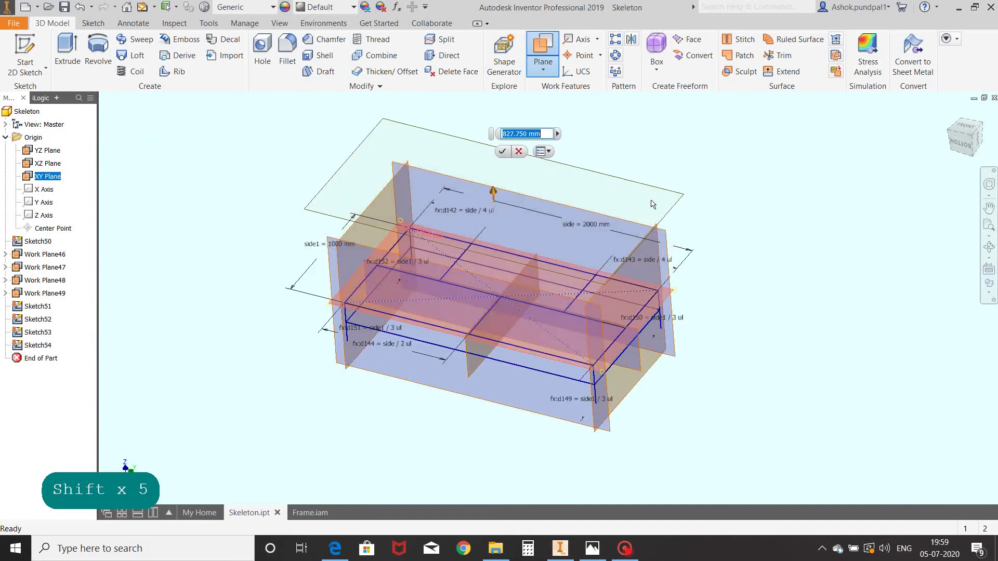
{"action": "type", "text": "side1/2"}
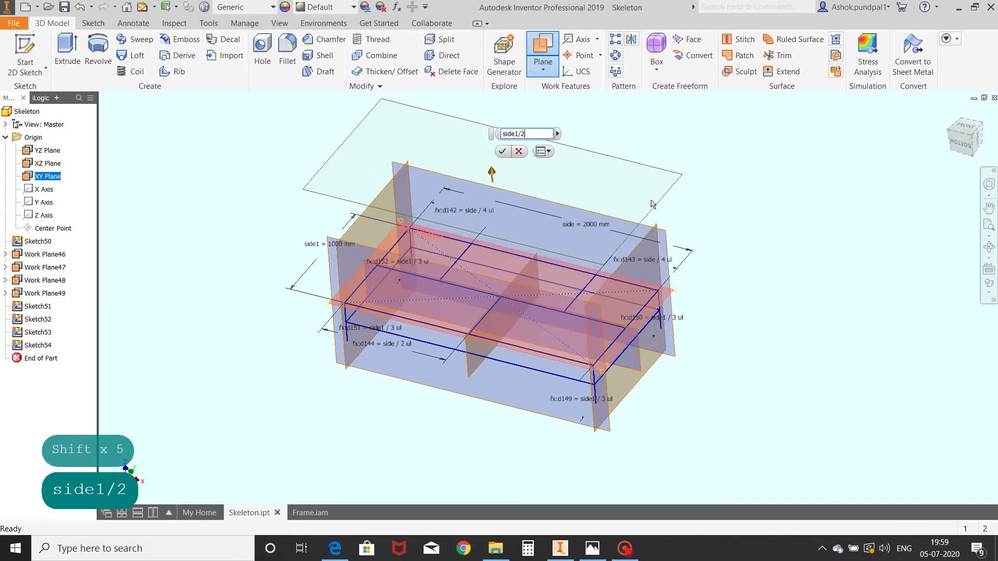
{"action": "key", "text": "Return"}
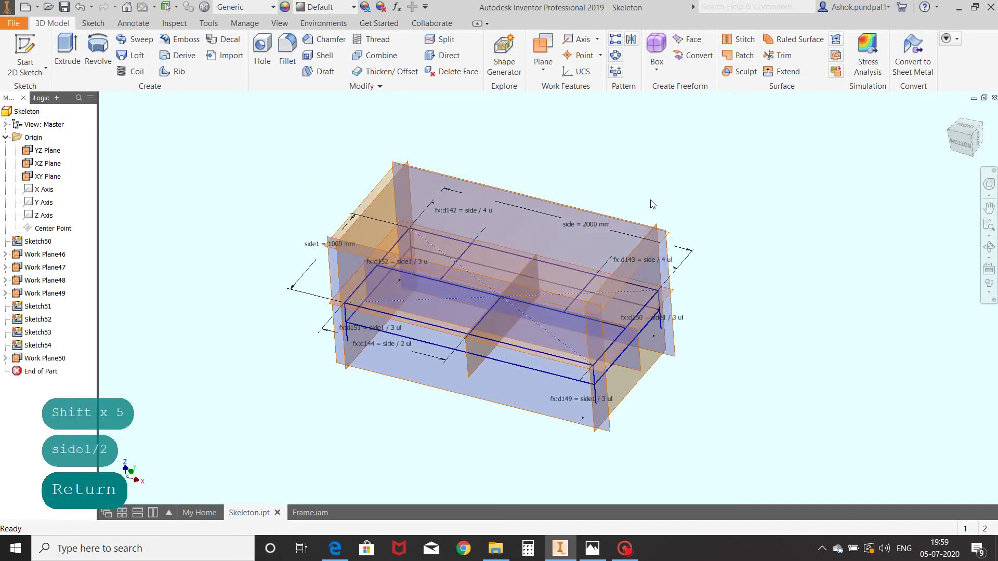
Start a 2D sketch on the upper offset work plane and project the frame's centre line and outer edges as references
{"action": "mouse_move", "coordinate": [694, 246]}
{"action": "middle_mouse_down", "text": "shift"}
{"action": "mouse_move", "coordinate": [677, 218]}
{"action": "mouse_move", "coordinate": [708, 232]}
{"action": "mouse_move", "coordinate": [686, 245]}
{"action": "mouse_move", "coordinate": [735, 245]}
{"action": "middle_mouse_up", "text": "shift"}
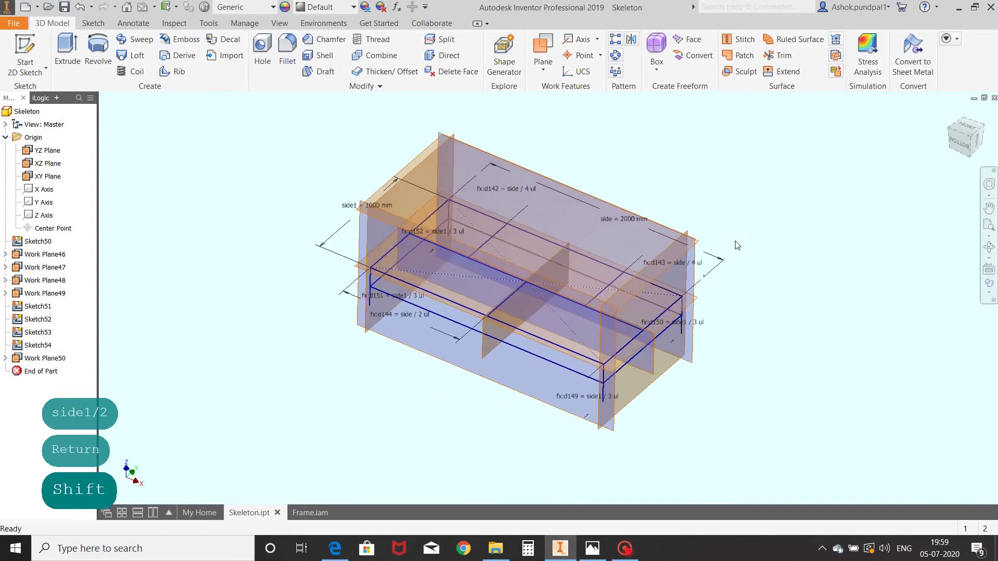
{"action": "left_click", "coordinate": [25, 52]}
{"action": "left_click", "coordinate": [382, 186]}
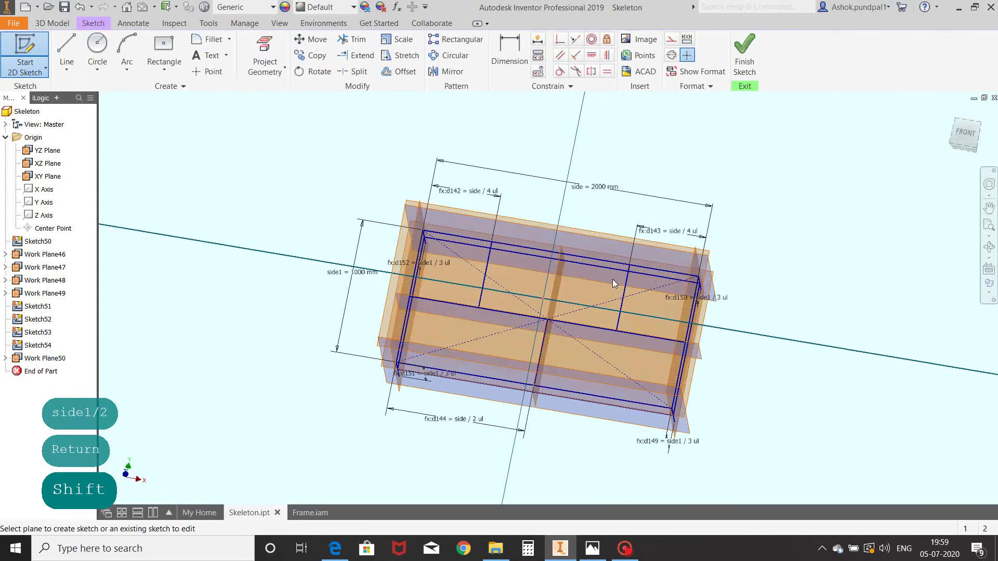
{"action": "mouse_move", "coordinate": [829, 294]}
{"action": "middle_mouse_down", "text": "shift"}
{"action": "mouse_move", "coordinate": [679, 289]}
{"action": "mouse_move", "coordinate": [766, 297]}
{"action": "mouse_move", "coordinate": [694, 263]}
{"action": "mouse_move", "coordinate": [703, 265]}
{"action": "mouse_move", "coordinate": [680, 284]}
{"action": "middle_mouse_up", "text": "shift"}
{"action": "left_click", "coordinate": [264, 54]}
{"action": "scroll", "coordinate": [678, 301], "scroll_direction": "down", "scroll_amount": 3}
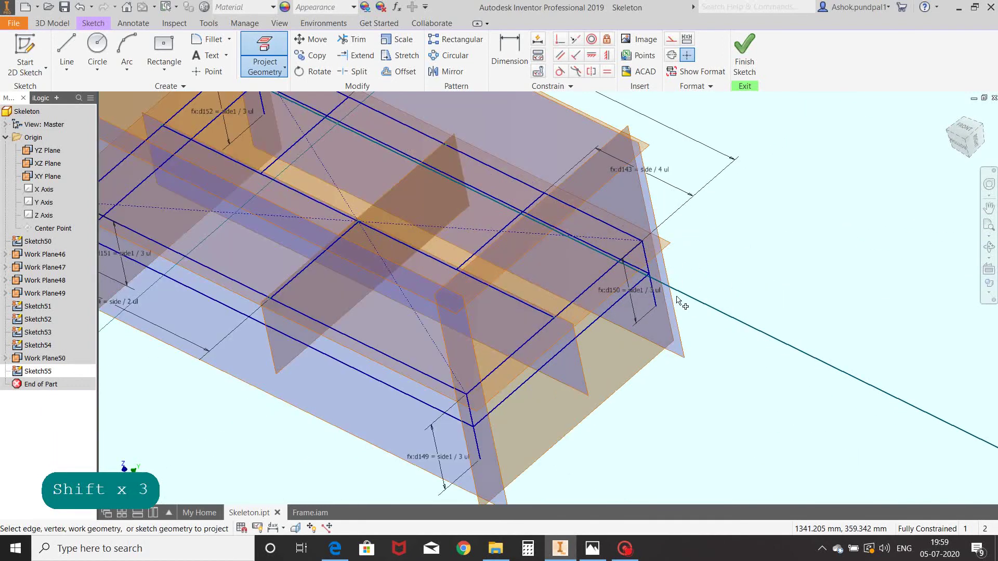
{"action": "left_click", "coordinate": [547, 310]}
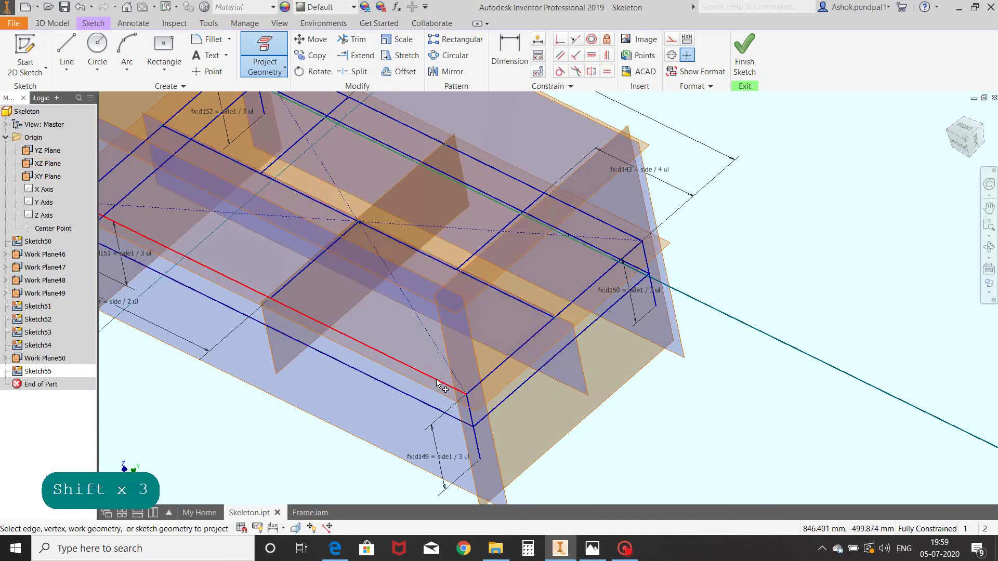
{"action": "left_click", "coordinate": [480, 386]}
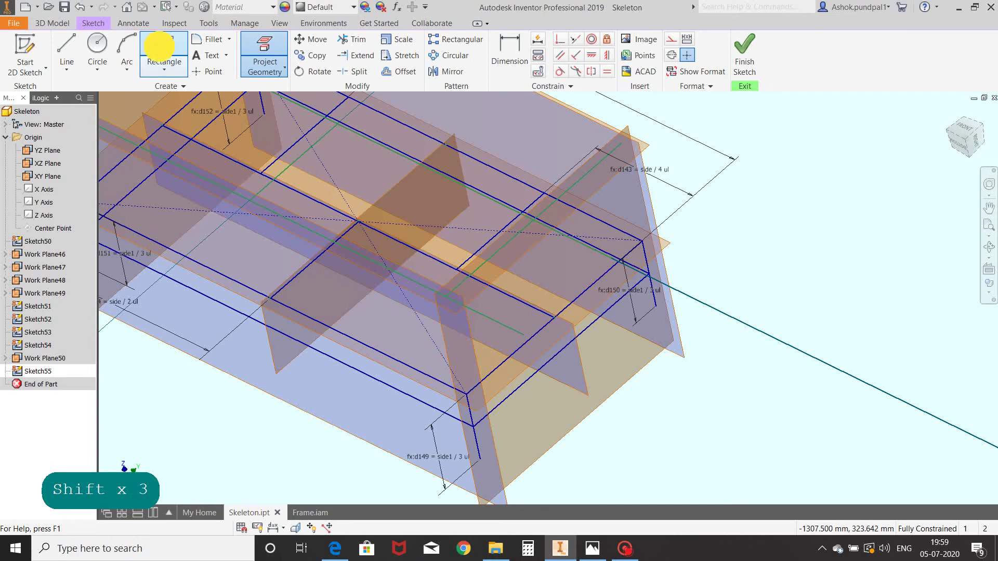
Draw a center-point rectangle about 432 mm long between the projected centre line and the long side, clear of the horizontal axis
{"action": "left_click", "coordinate": [159, 46]}
{"action": "left_click_drag", "start_coordinate": [957, 125], "coordinate": [970, 130]}
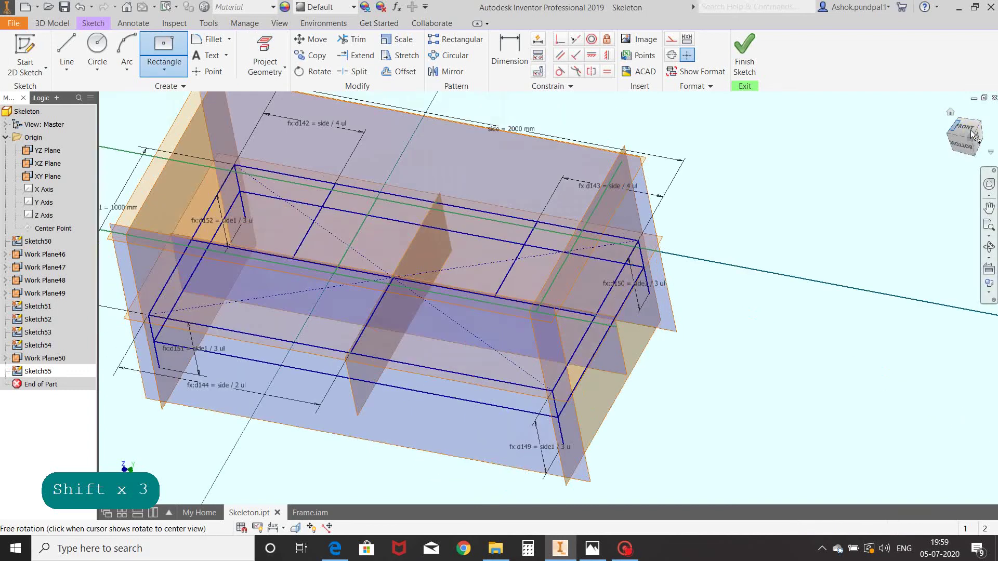
{"action": "left_click", "coordinate": [971, 134]}
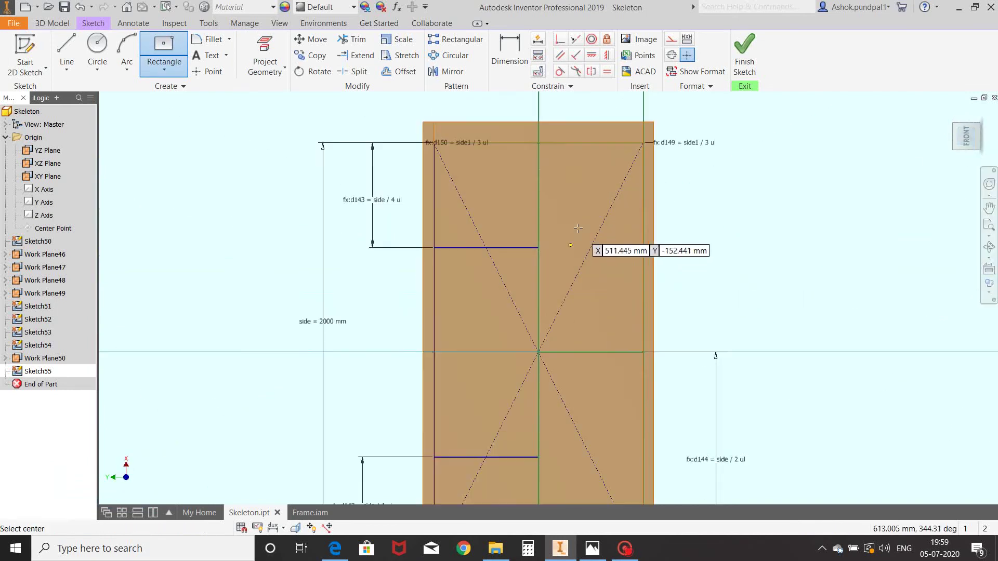
{"action": "left_click", "coordinate": [564, 190]}
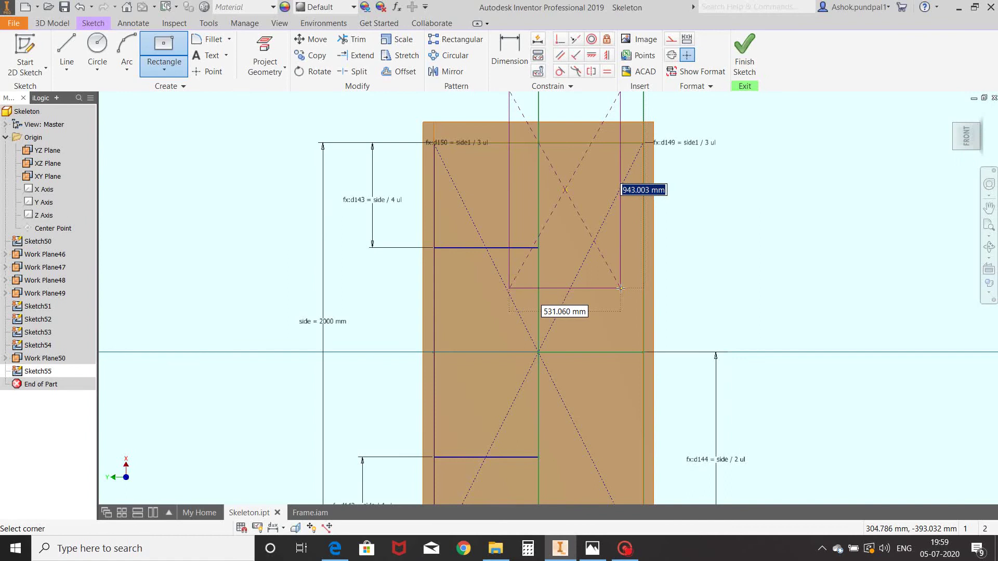
{"action": "key", "text": "Escape"}
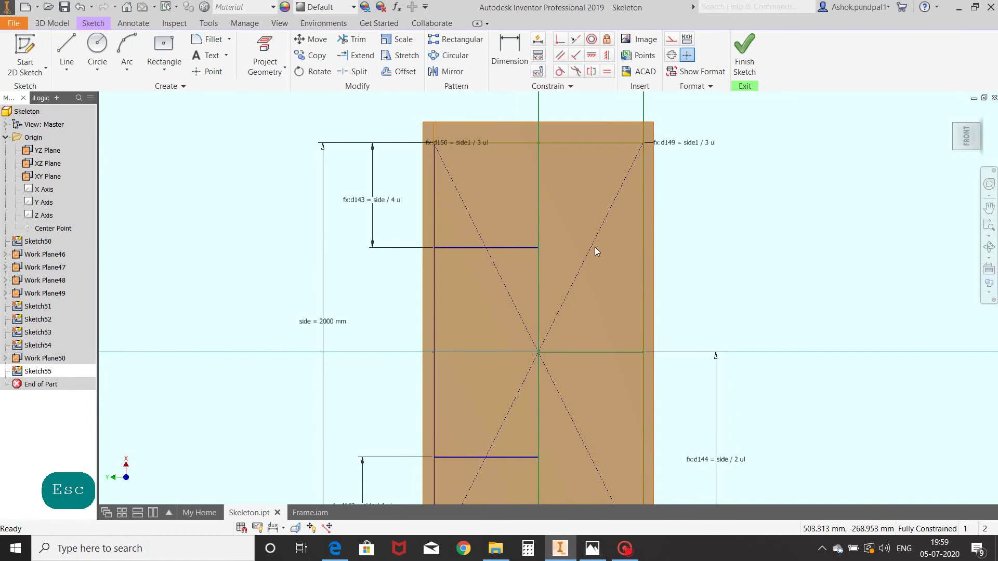
{"action": "left_click", "coordinate": [165, 46]}
{"action": "left_click", "coordinate": [591, 244]}
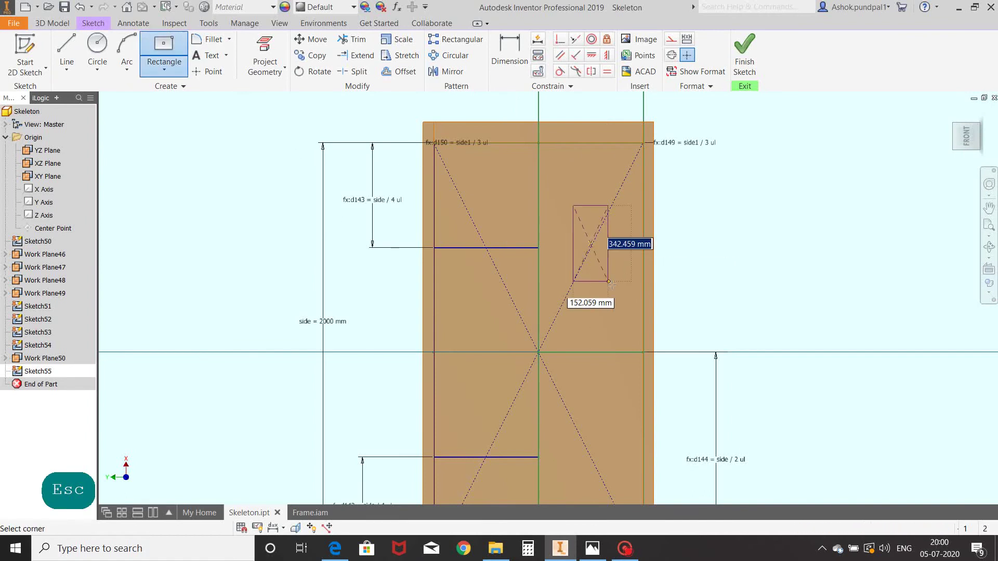
{"action": "right_click", "coordinate": [654, 284]}
{"action": "left_click", "coordinate": [692, 286]}
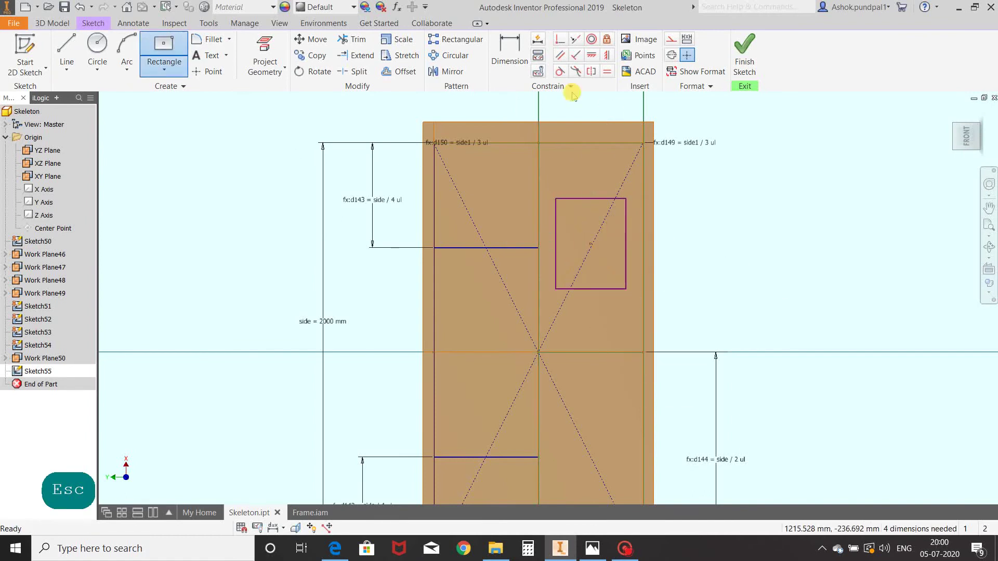
Dimension the rectangle's length parallel to the frame's long side as side1/2
{"action": "left_click", "coordinate": [498, 51]}
{"action": "left_click", "coordinate": [626, 245]}
{"action": "left_click", "coordinate": [693, 244]}
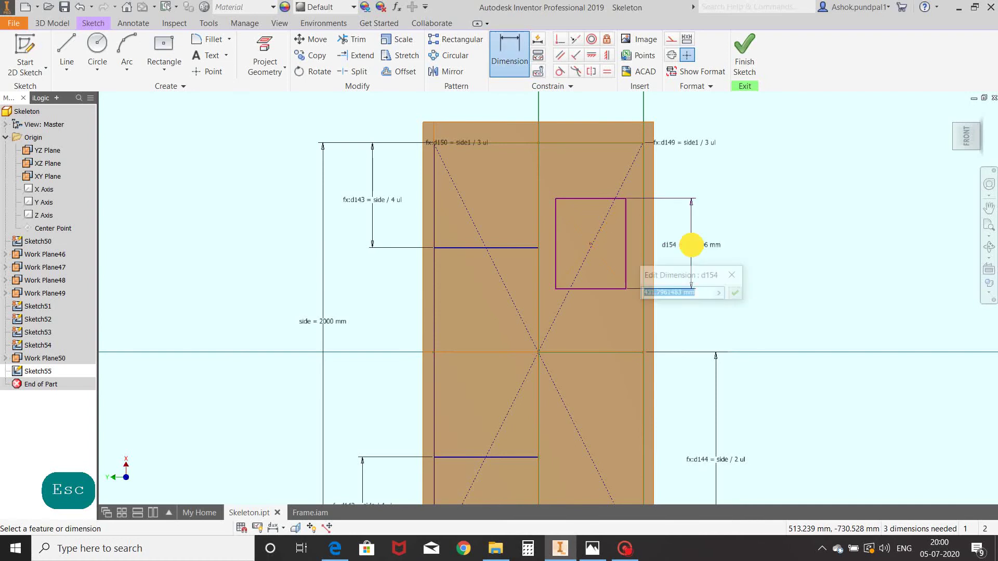
{"action": "type", "text": "side1"}
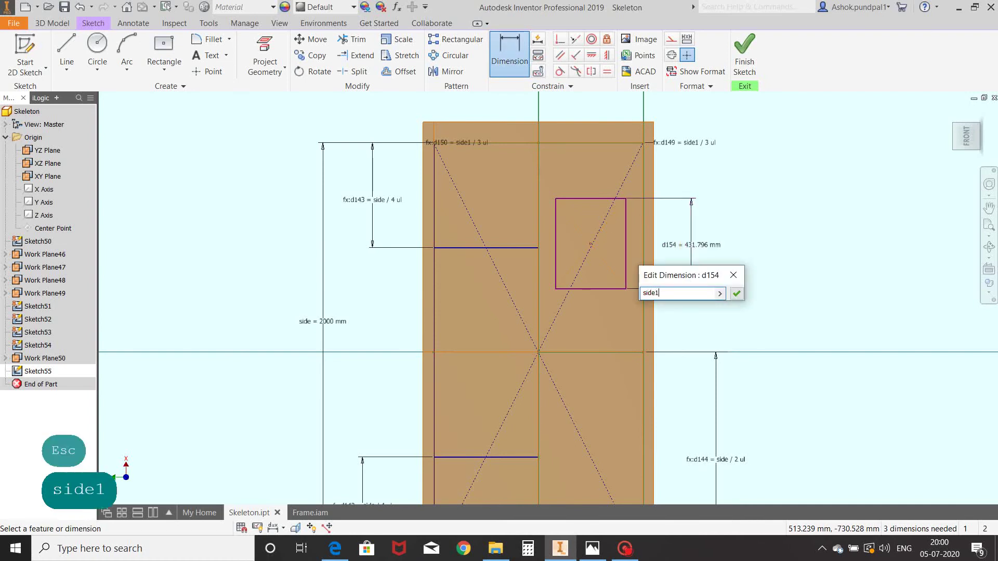
{"action": "type", "text": " / 2"}
{"action": "key", "text": "Return"}
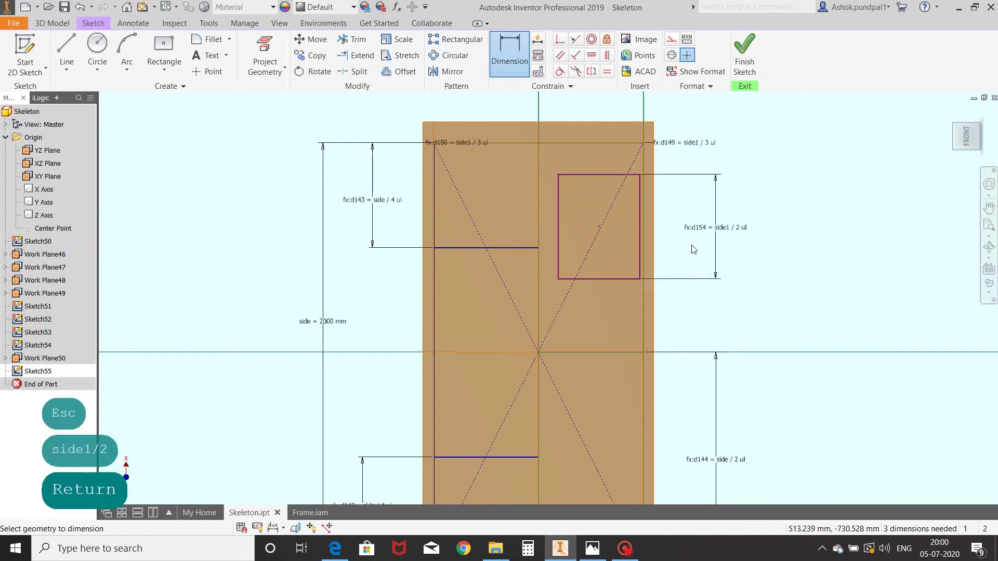
Dimension the distance from the rectangle's nearer short edge to the frame's transverse centre line as side1/4
{"action": "left_click", "coordinate": [606, 284]}
{"action": "left_click", "coordinate": [608, 352]}
{"action": "left_click", "coordinate": [716, 331]}
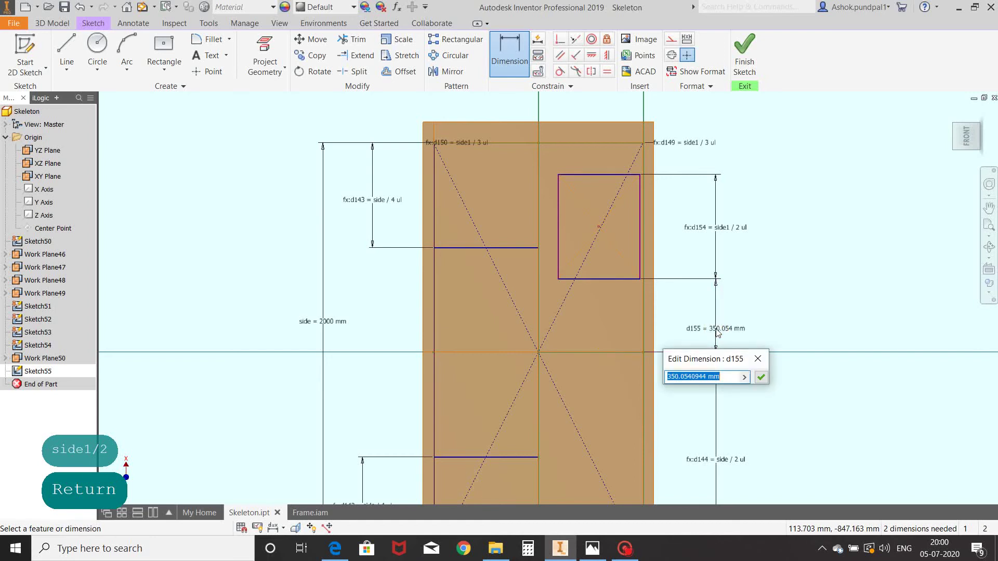
{"action": "type", "text": "si"}
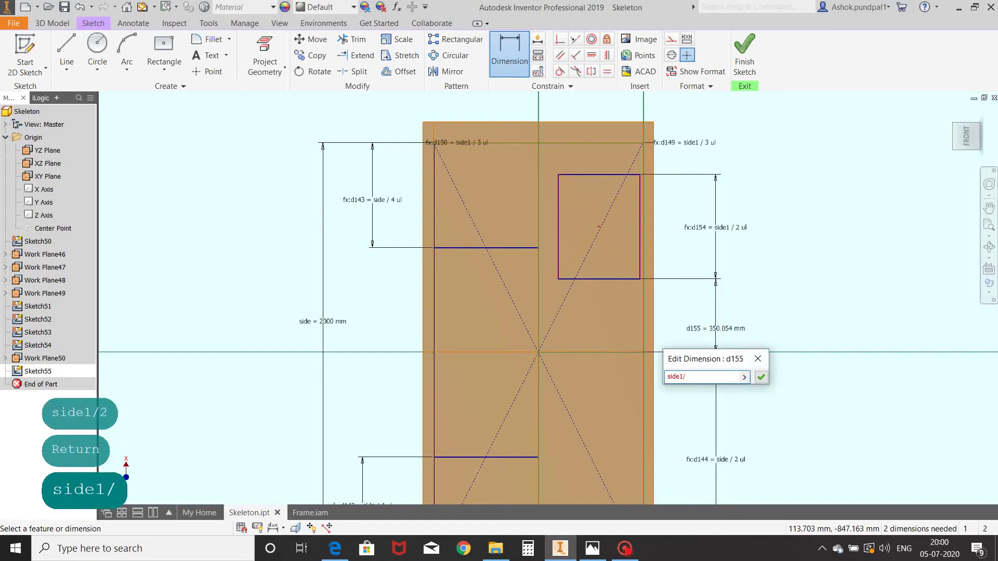
{"action": "type", "text": "de1 / 4"}
{"action": "key", "text": "Return"}
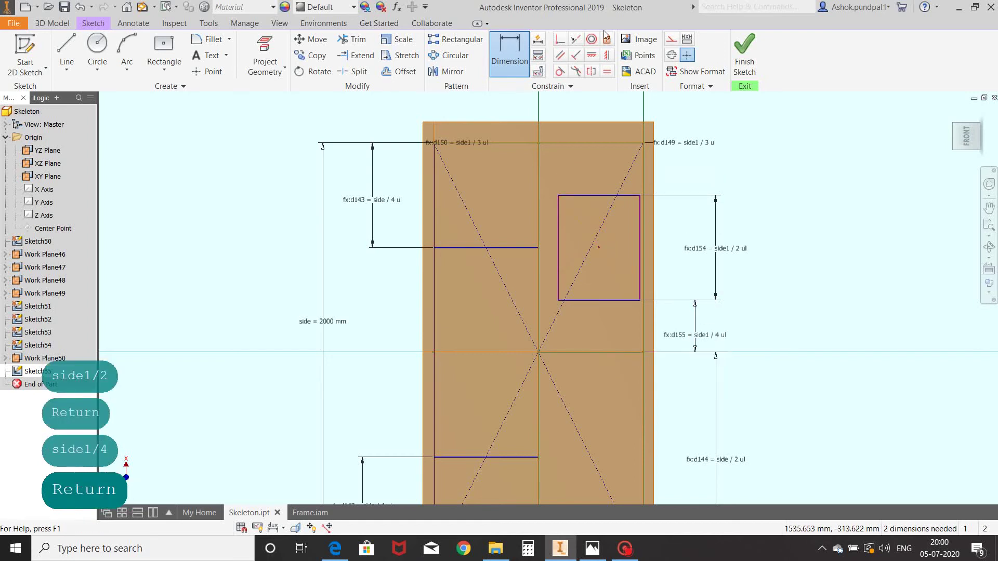
Make the rectangle's inner edge collinear with the projected longitudinal centre line
{"action": "left_click", "coordinate": [573, 40]}
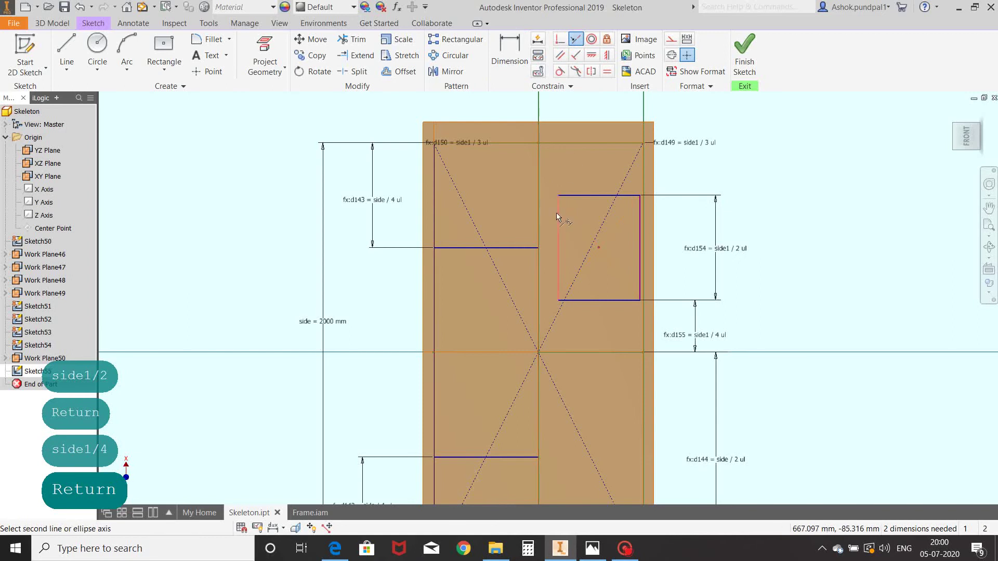
{"action": "left_click", "coordinate": [539, 216]}
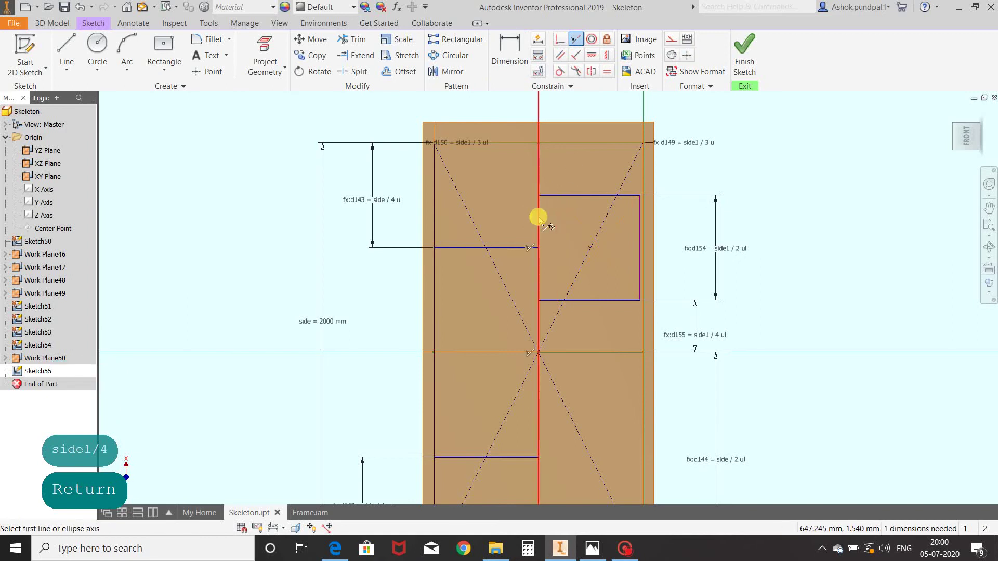
{"action": "right_click", "coordinate": [694, 169]}
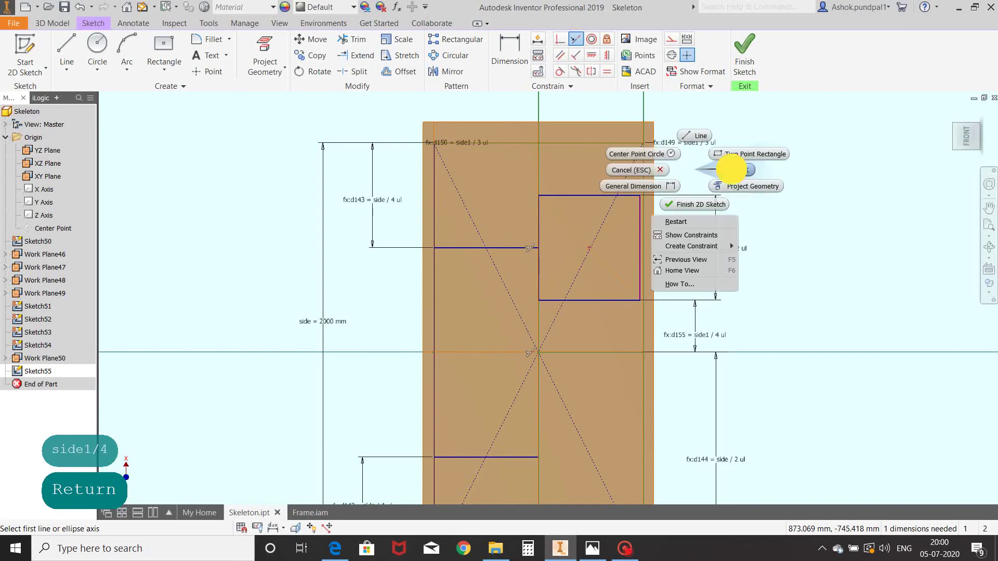
{"action": "left_click", "coordinate": [730, 170]}
{"action": "mouse_move", "coordinate": [731, 171]}
{"action": "middle_mouse_down"}
{"action": "mouse_move", "coordinate": [707, 192]}
{"action": "mouse_move", "coordinate": [683, 195]}
{"action": "middle_mouse_up"}
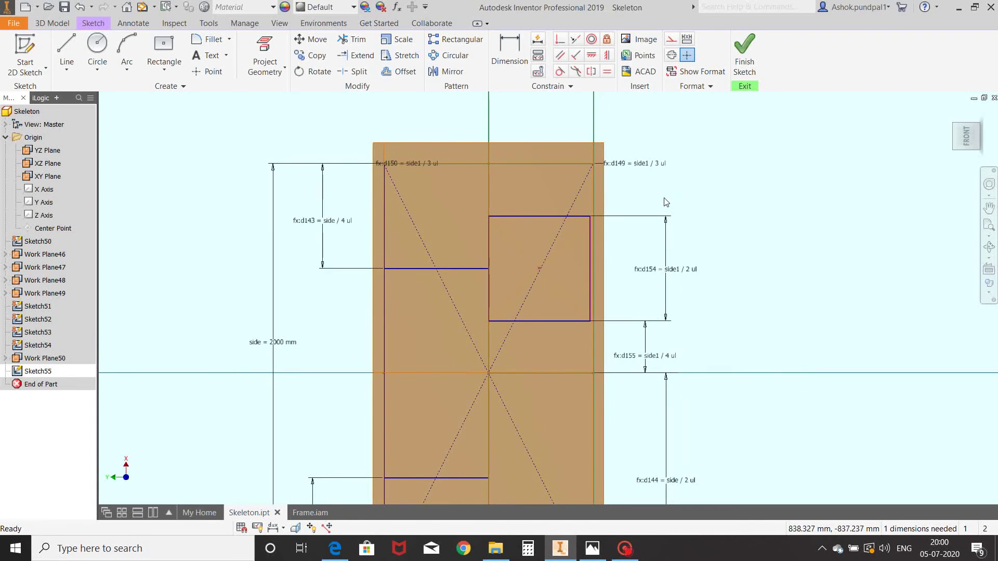
Make the rectangle's outer edge collinear with the projected long side and finish the sketch
{"action": "left_click", "coordinate": [577, 44]}
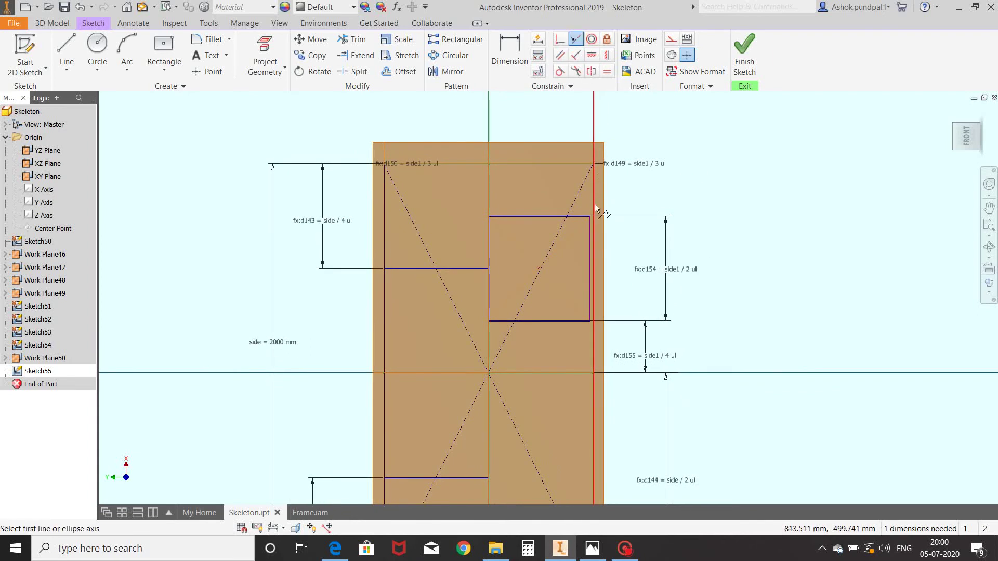
{"action": "scroll", "coordinate": [598, 207], "scroll_direction": "up", "scroll_amount": 3}
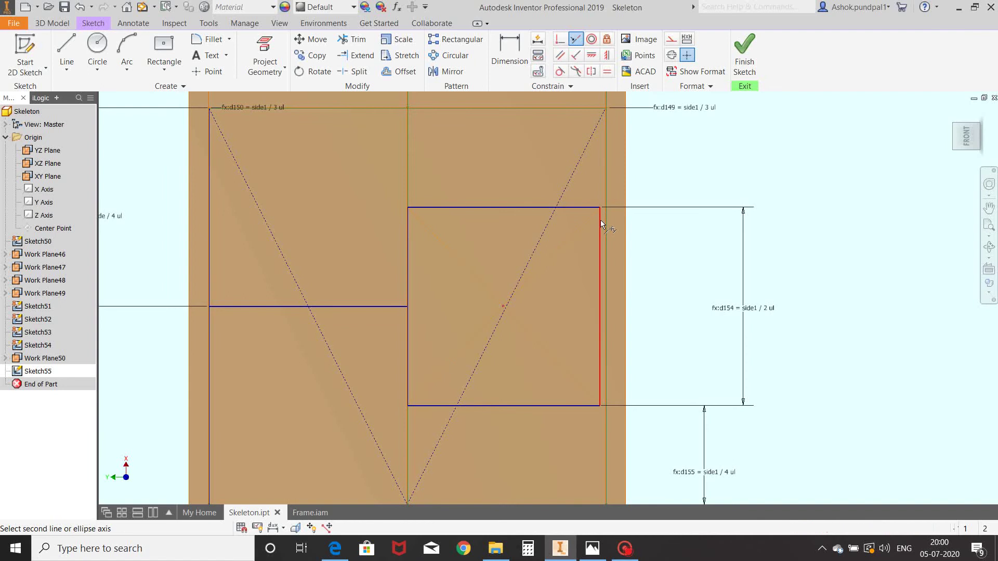
{"action": "left_click", "coordinate": [601, 220]}
{"action": "left_click", "coordinate": [605, 214]}
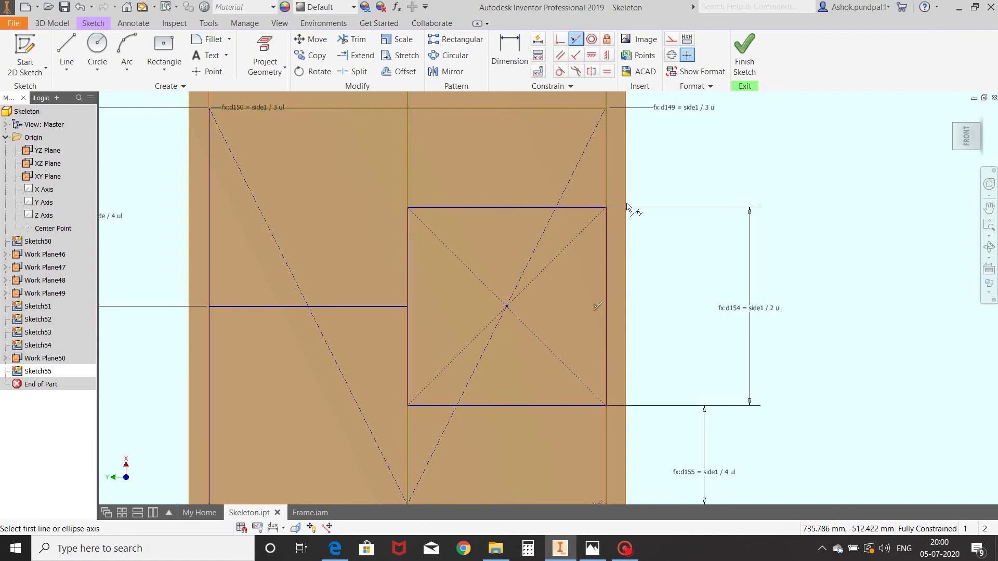
{"action": "right_click", "coordinate": [684, 167]}
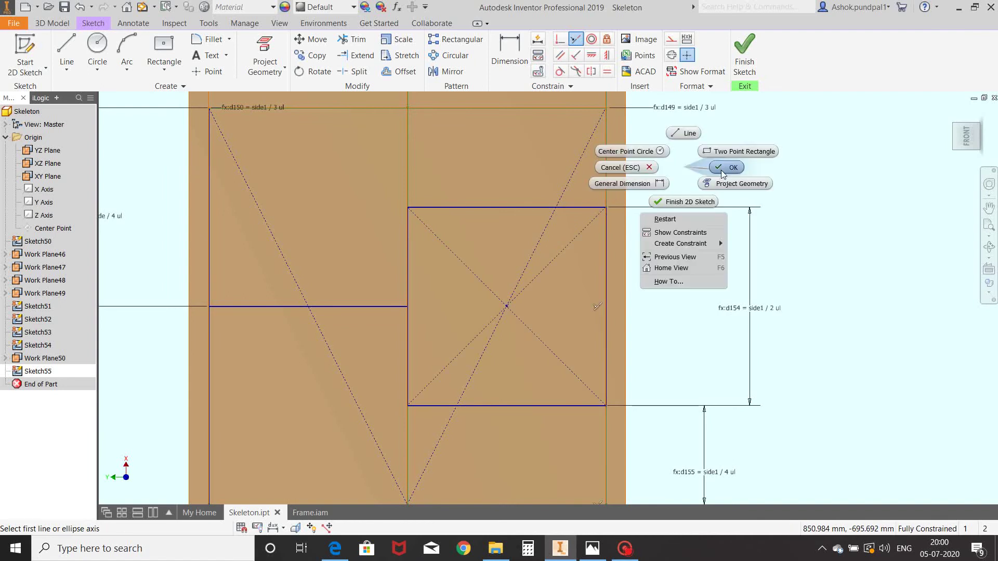
{"action": "left_click", "coordinate": [723, 169]}
{"action": "scroll", "coordinate": [704, 178], "scroll_direction": "up", "scroll_amount": 3}
{"action": "scroll", "coordinate": [686, 187], "scroll_direction": "down", "scroll_amount": 1}
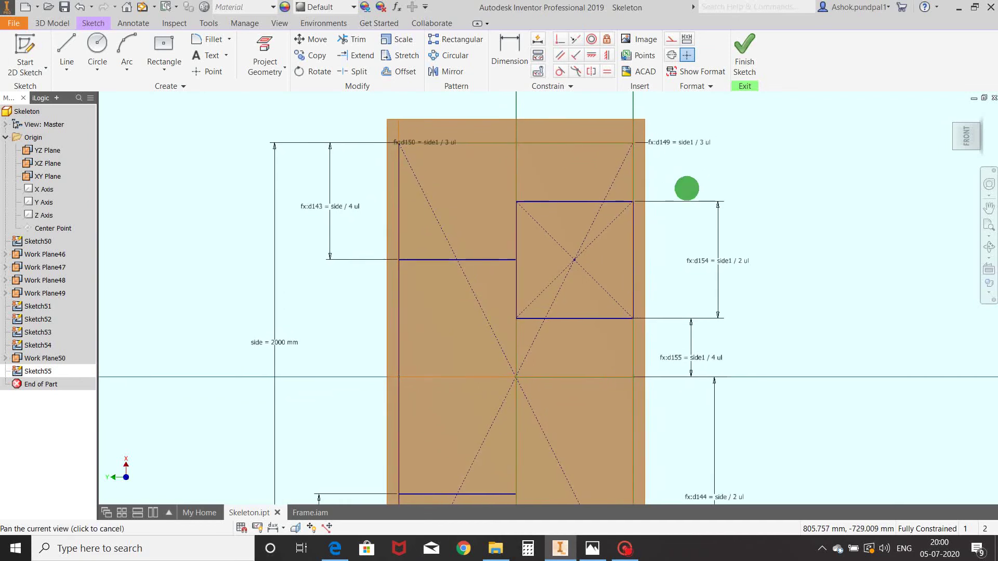
{"action": "left_click", "coordinate": [744, 55]}
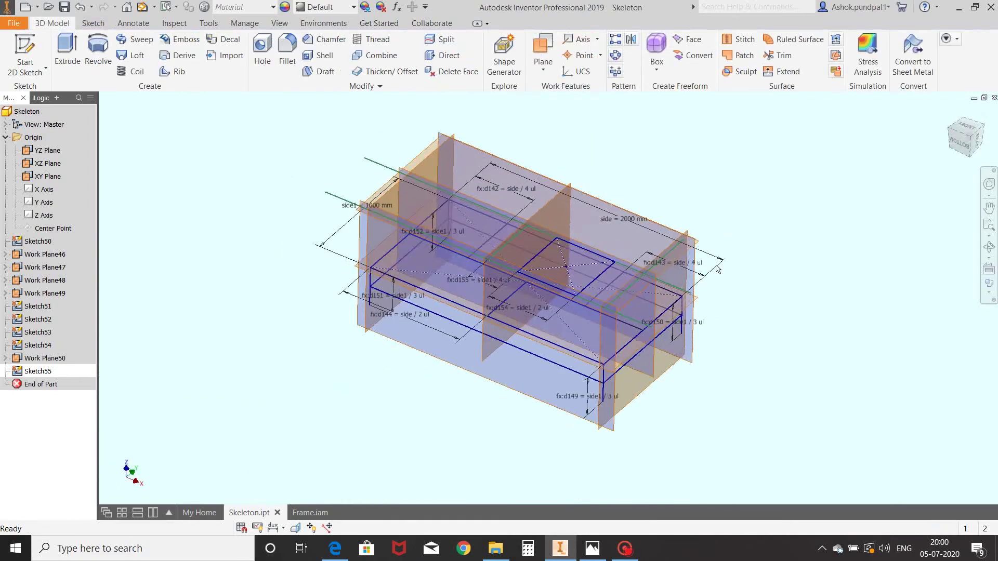
Start a 2D sketch on the XZ plane and project the upper rectangle's inner edge into it
{"action": "scroll", "coordinate": [712, 302], "scroll_direction": "down", "scroll_amount": 3}
{"action": "scroll", "coordinate": [721, 293], "scroll_direction": "up", "scroll_amount": 3}
{"action": "middle_click_drag", "start_coordinate": [733, 274], "coordinate": [713, 271]}
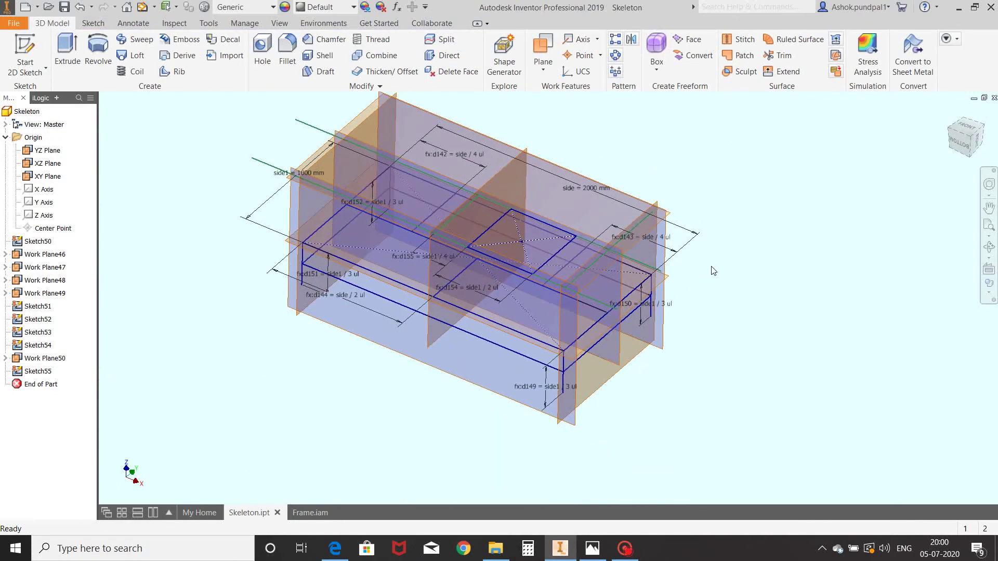
{"action": "left_click", "coordinate": [25, 49]}
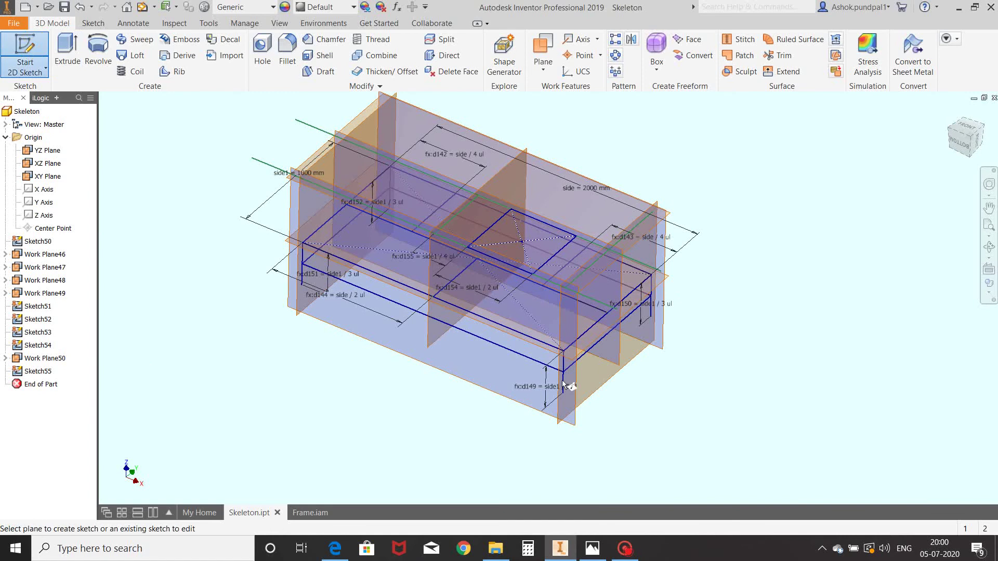
{"action": "left_click", "coordinate": [613, 363]}
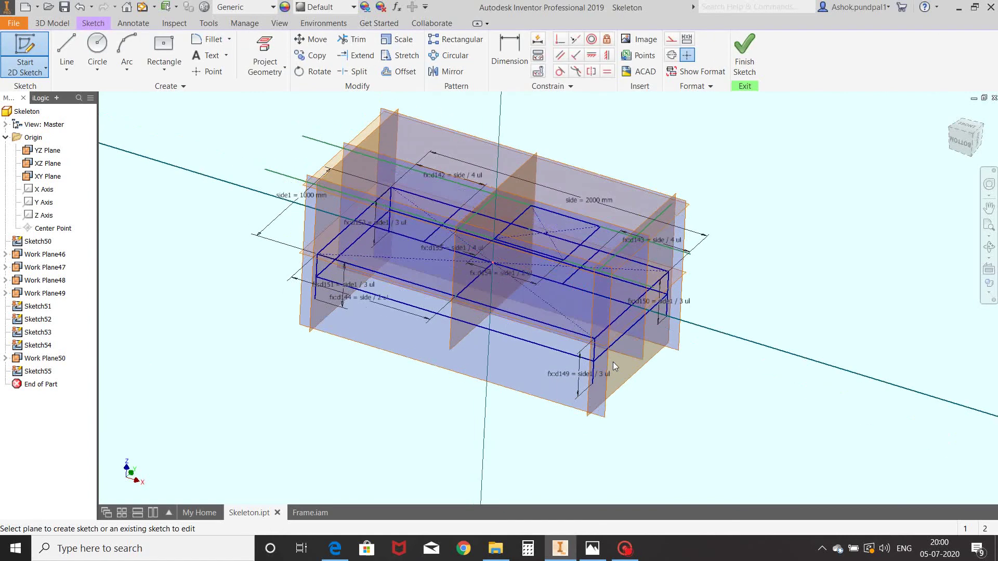
{"action": "mouse_move", "coordinate": [772, 280]}
{"action": "middle_mouse_down", "text": "shift"}
{"action": "mouse_move", "coordinate": [679, 315]}
{"action": "mouse_move", "coordinate": [605, 295]}
{"action": "middle_mouse_up", "text": "shift"}
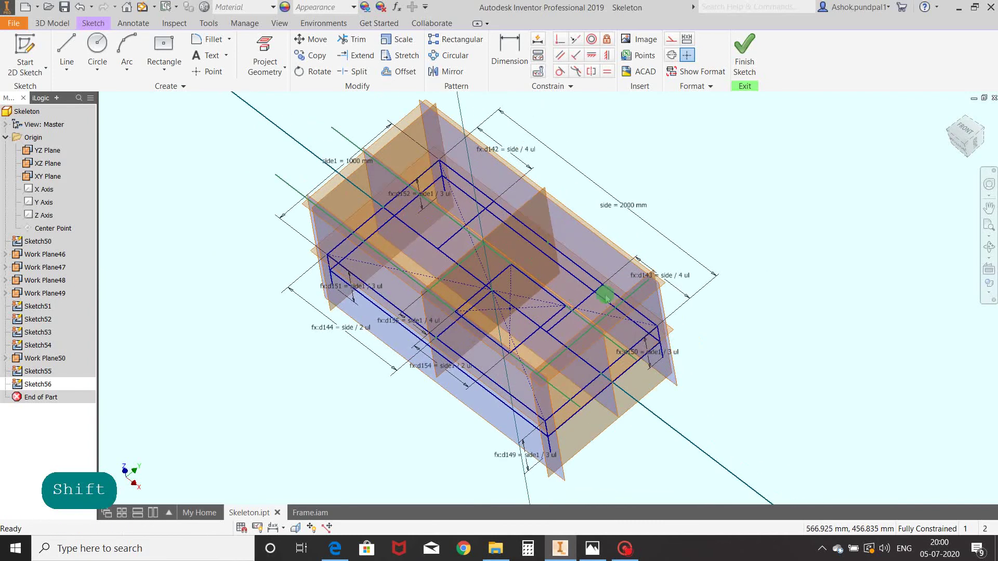
{"action": "left_click", "coordinate": [265, 52]}
{"action": "left_click", "coordinate": [558, 302]}
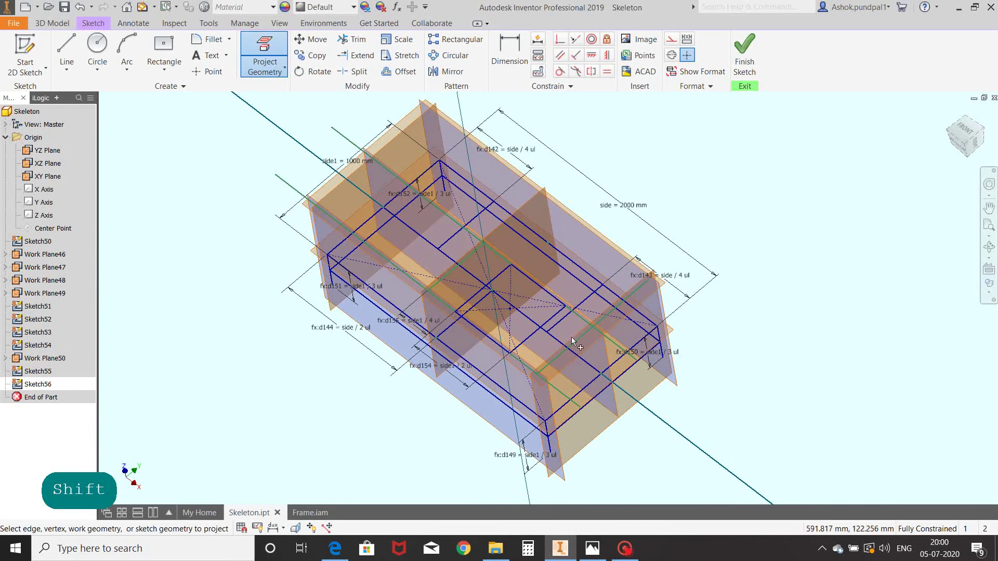
{"action": "right_click", "coordinate": [796, 279]}
{"action": "left_click", "coordinate": [844, 279]}
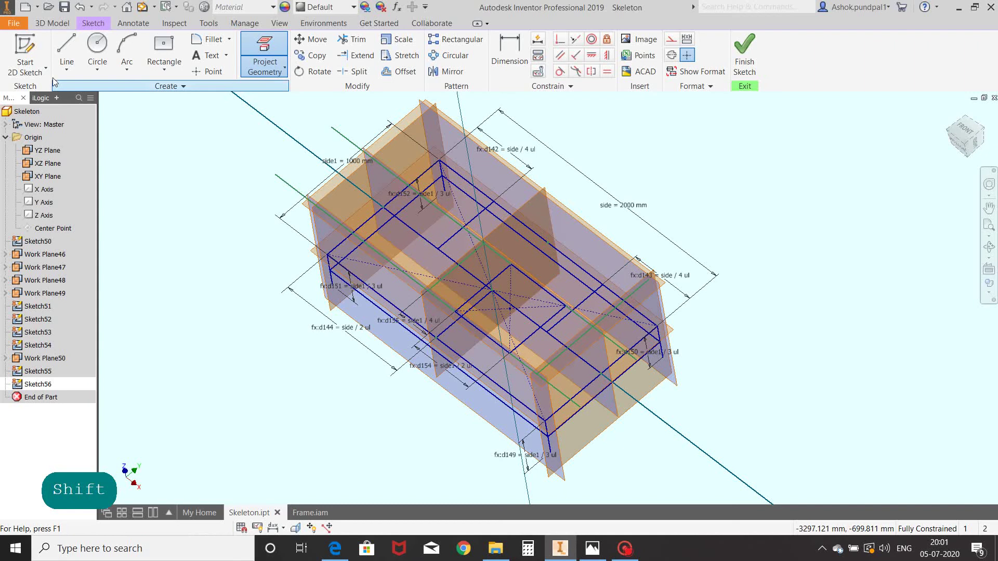
Draw an inclined line from the projected edge's outer corner down to the midpoint of the frame's nearest short side
{"action": "left_click", "coordinate": [61, 56]}
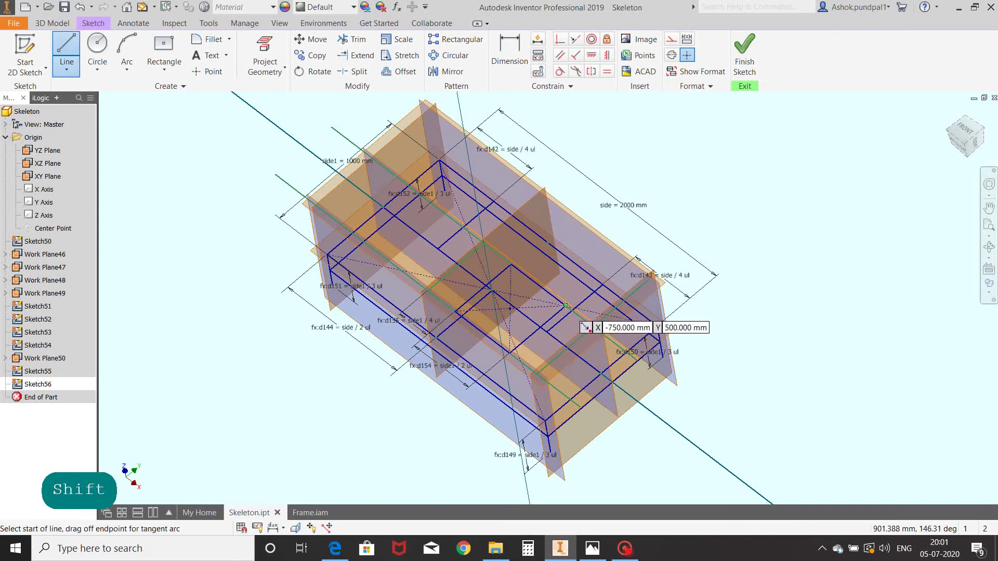
{"action": "left_click", "coordinate": [591, 346]}
{"action": "left_click", "coordinate": [601, 374]}
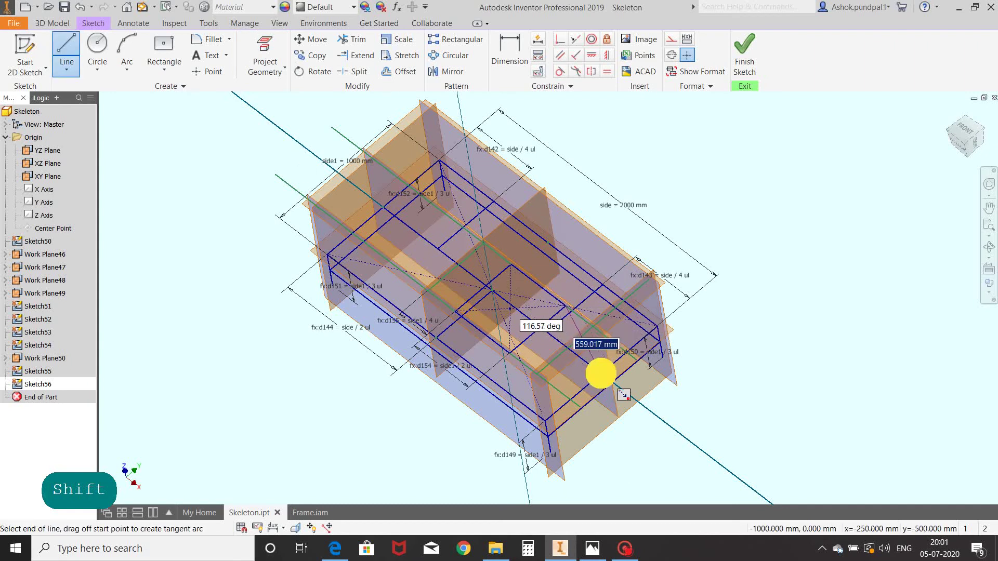
Draw a second inclined line from the projected inner edge's other corner down to the frame's centre point and finish the sketch
{"action": "left_click", "coordinate": [512, 265]}
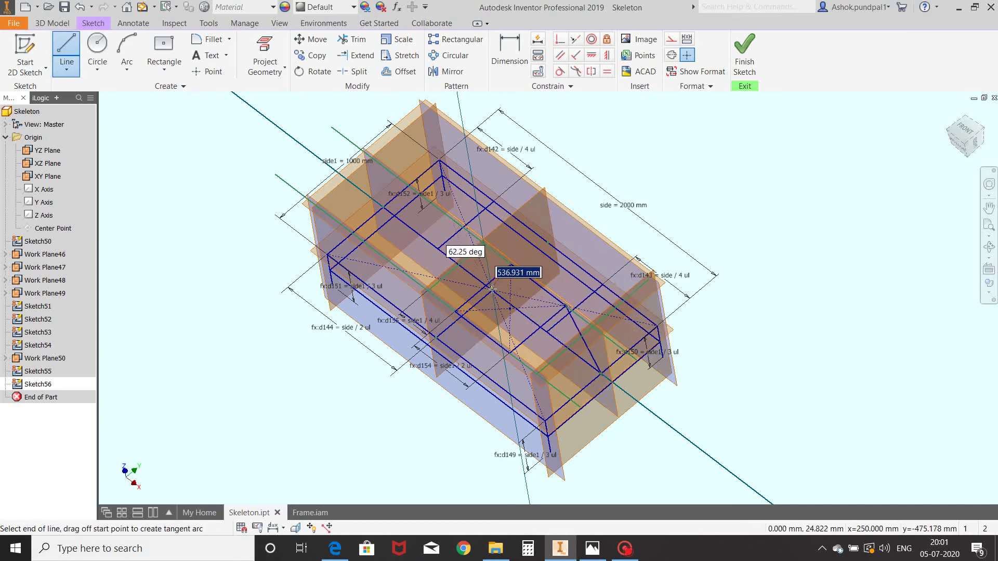
{"action": "left_click", "coordinate": [492, 290]}
{"action": "right_click", "coordinate": [708, 217]}
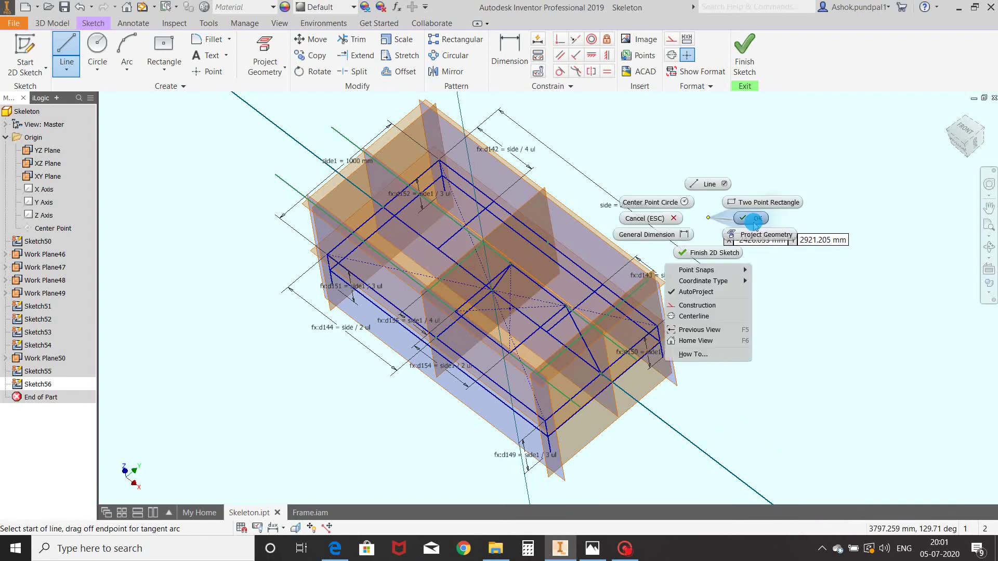
{"action": "left_click", "coordinate": [755, 221]}
{"action": "left_click", "coordinate": [752, 76]}
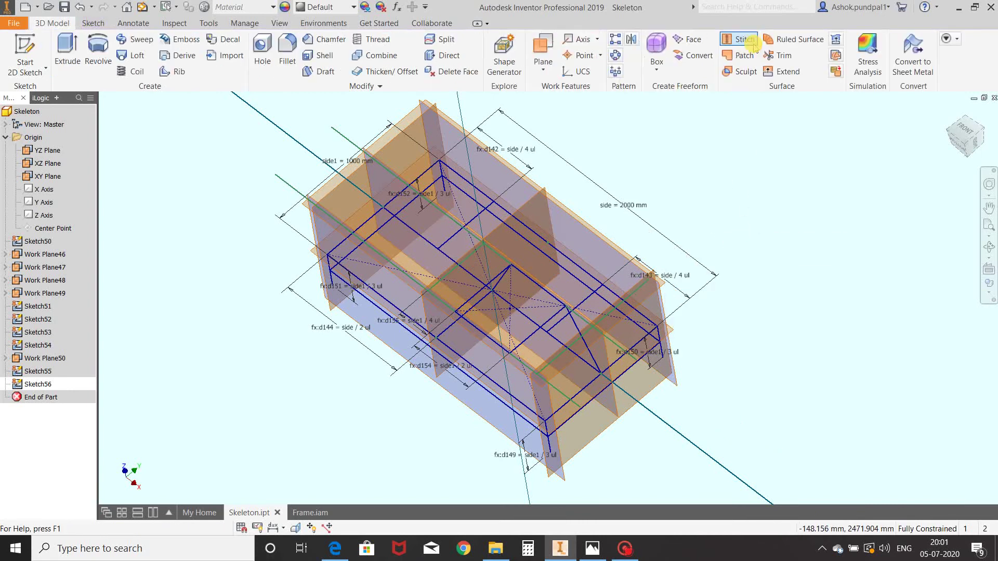
Start a 2D sketch on the vertical work plane along the frame's outer long side
{"action": "mouse_move", "coordinate": [728, 263]}
{"action": "middle_mouse_down", "text": "shift"}
{"action": "mouse_move", "coordinate": [727, 235]}
{"action": "mouse_move", "coordinate": [735, 239]}
{"action": "middle_mouse_up", "text": "shift"}
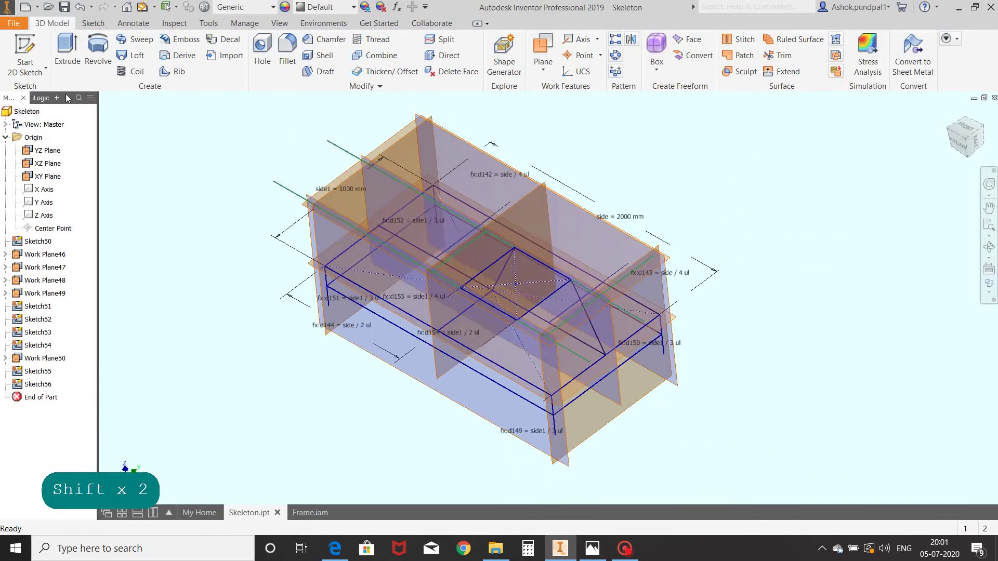
{"action": "left_click", "coordinate": [25, 55]}
{"action": "middle_click_drag", "start_coordinate": [291, 172], "coordinate": [307, 142]}
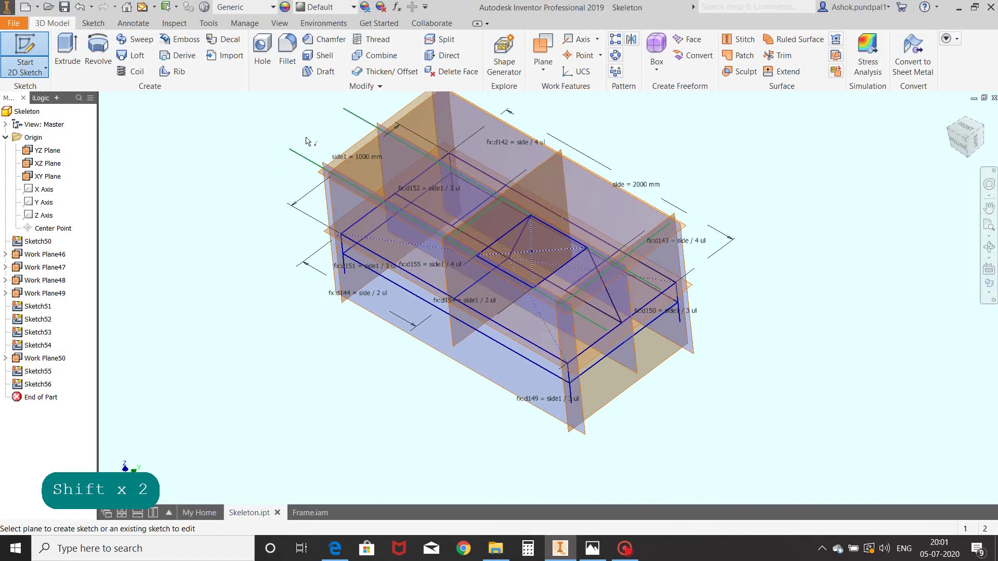
{"action": "left_click", "coordinate": [327, 211]}
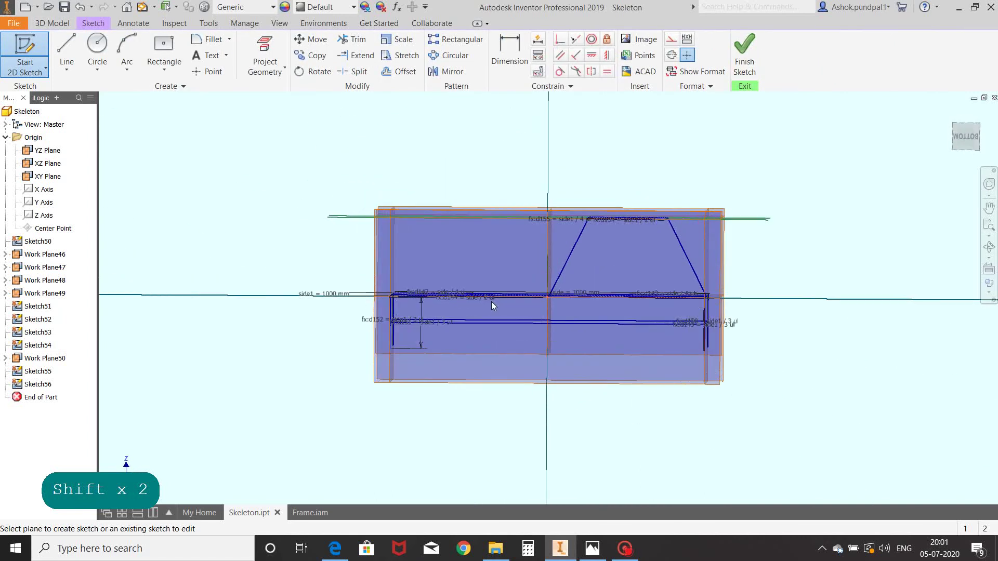
{"action": "mouse_move", "coordinate": [489, 303]}
{"action": "middle_mouse_down", "text": "shift"}
{"action": "mouse_move", "coordinate": [398, 312]}
{"action": "mouse_move", "coordinate": [404, 328]}
{"action": "middle_mouse_up", "text": "shift"}
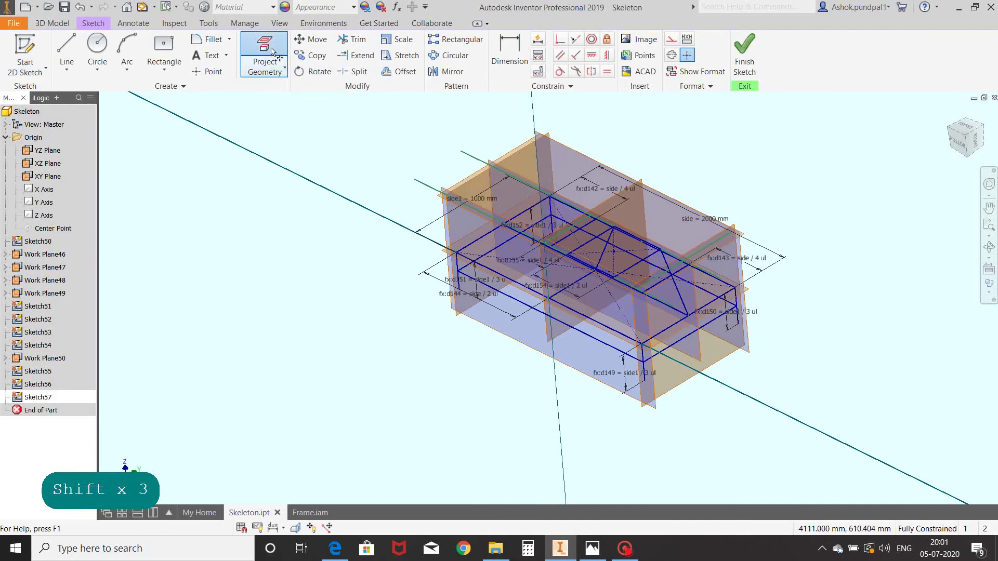
Project the upper rectangle's outer edge into the sketch
{"action": "left_click", "coordinate": [265, 55]}
{"action": "scroll", "coordinate": [613, 286], "scroll_direction": "down", "scroll_amount": 3}
{"action": "middle_click_drag", "start_coordinate": [613, 286], "coordinate": [593, 286], "text": "shift"}
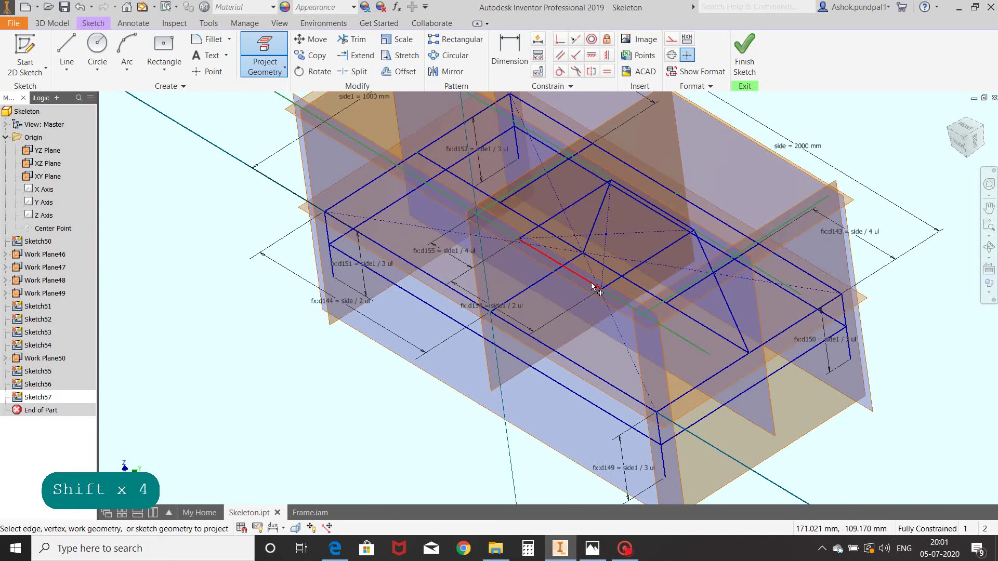
{"action": "left_click", "coordinate": [635, 382]}
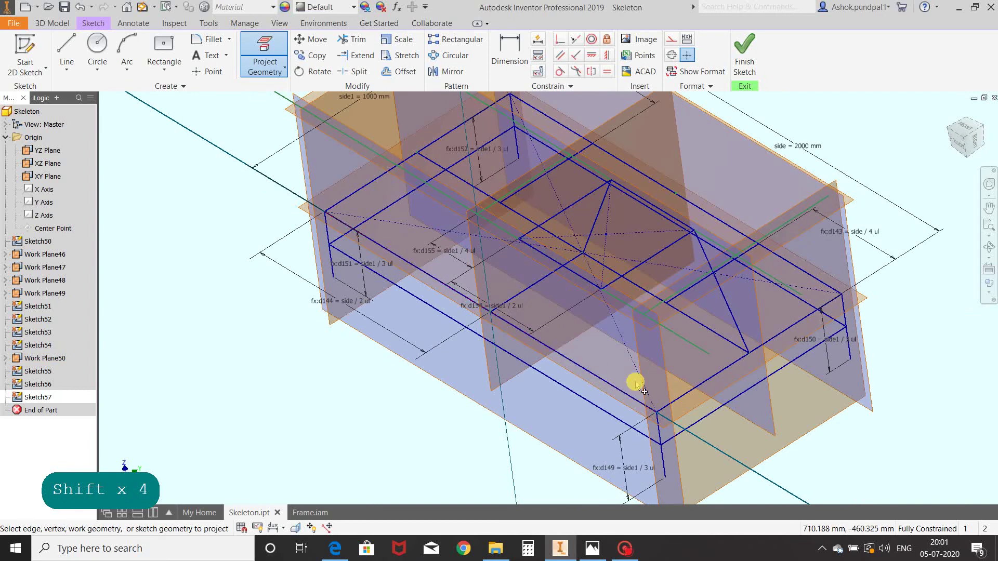
{"action": "middle_click_drag", "start_coordinate": [579, 366], "coordinate": [511, 351]}
{"action": "left_click", "coordinate": [458, 274]}
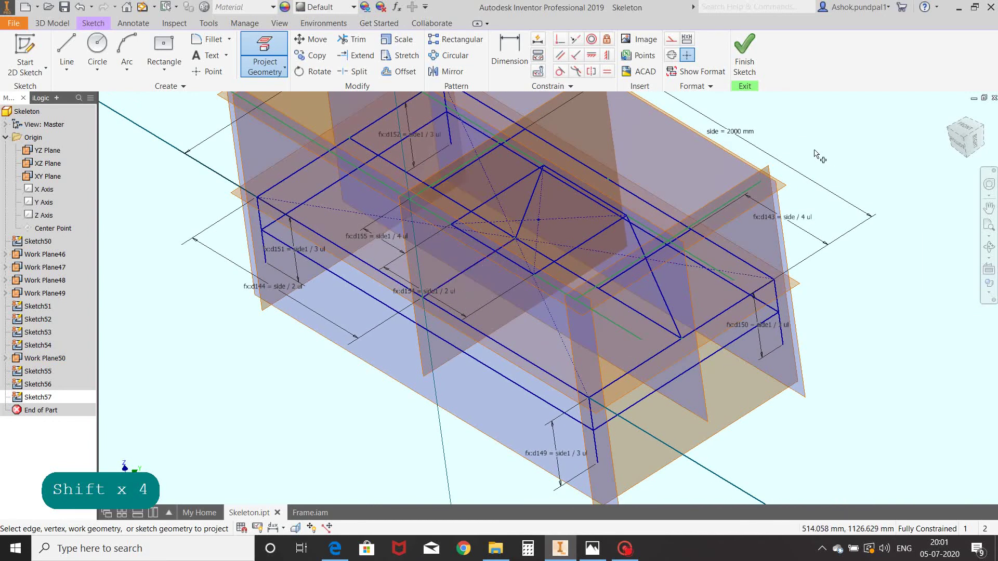
{"action": "right_click", "coordinate": [824, 134]}
{"action": "left_click", "coordinate": [856, 135]}
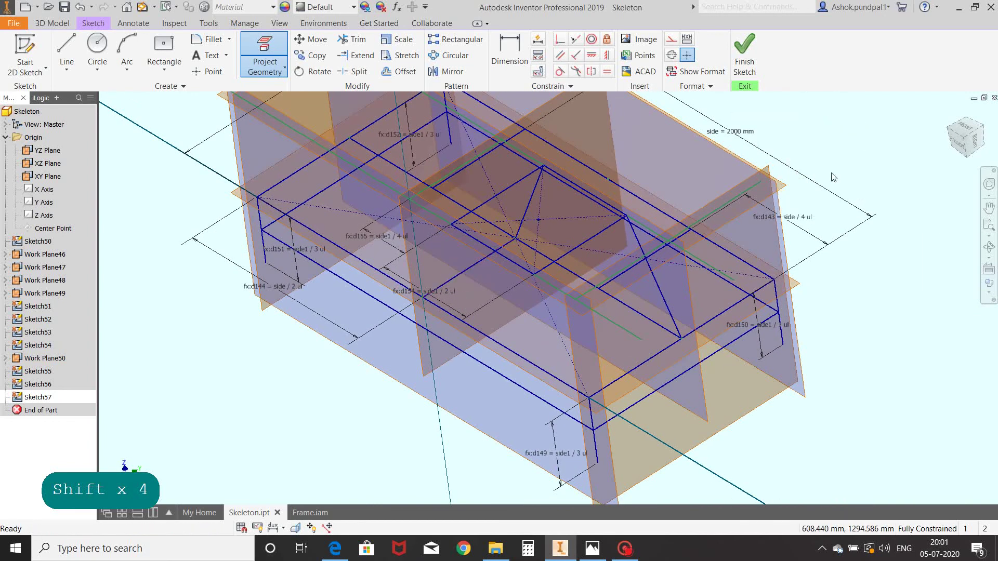
Draw an inclined line from the near corner of the projected outer edge down to the frame's nearest corner
{"action": "left_click", "coordinate": [67, 44]}
{"action": "middle_click_drag", "start_coordinate": [548, 305], "coordinate": [545, 288]}
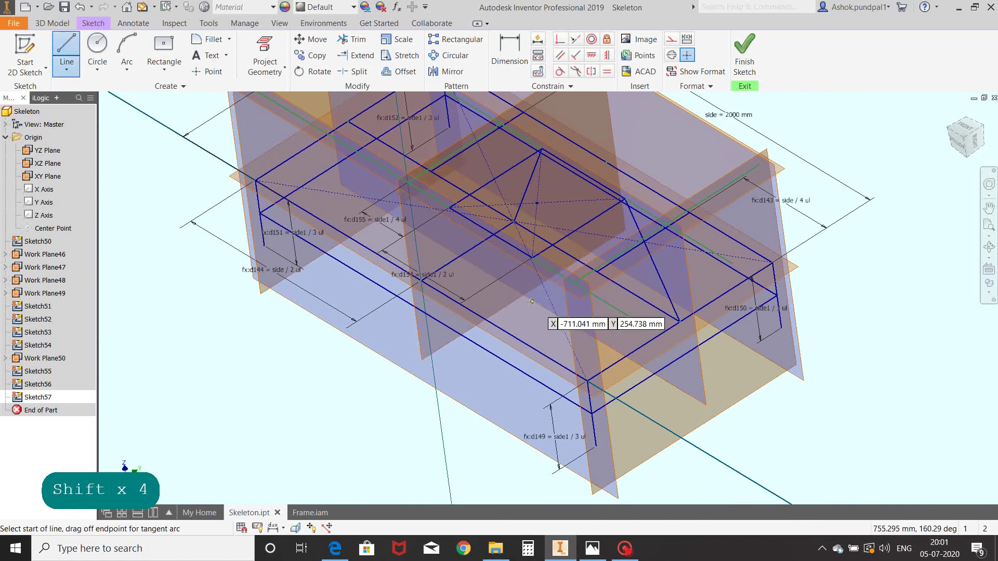
{"action": "left_click", "coordinate": [532, 257]}
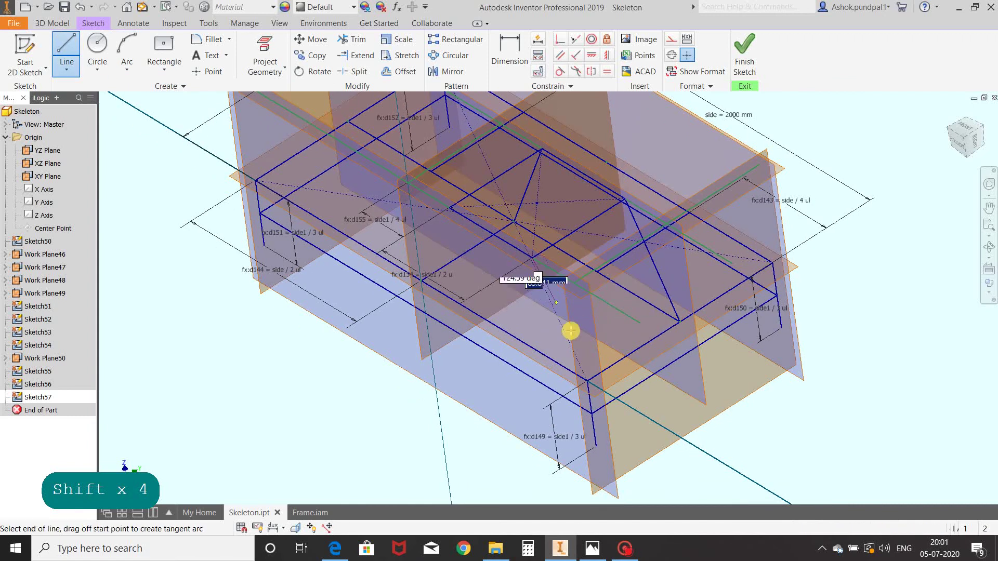
{"action": "double_click", "coordinate": [587, 378]}
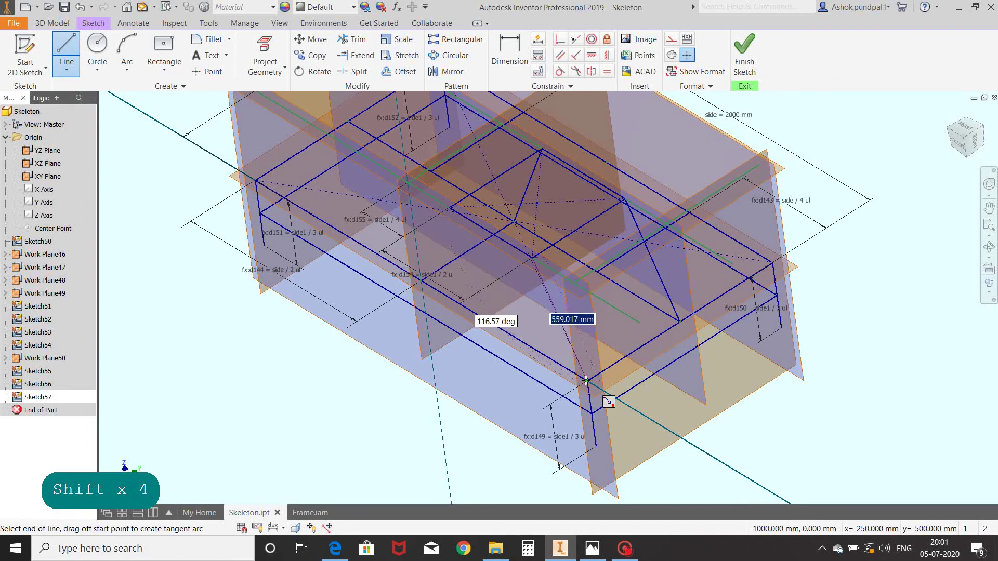
Draw an inclined line from the outer edge's other corner down to the midpoint of the frame's long side and finish the sketch
{"action": "left_click", "coordinate": [449, 207]}
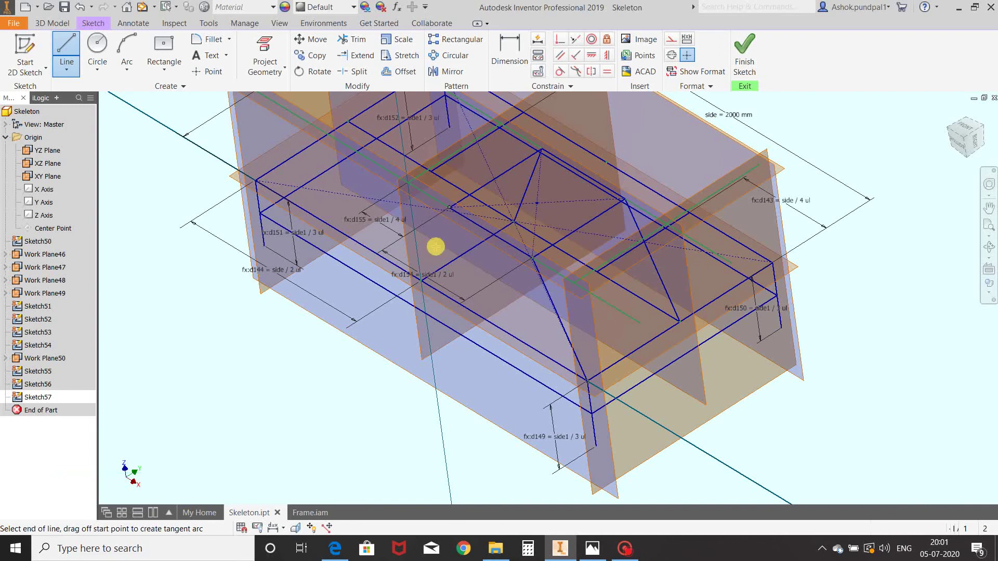
{"action": "double_click", "coordinate": [421, 281]}
{"action": "right_click", "coordinate": [824, 142]}
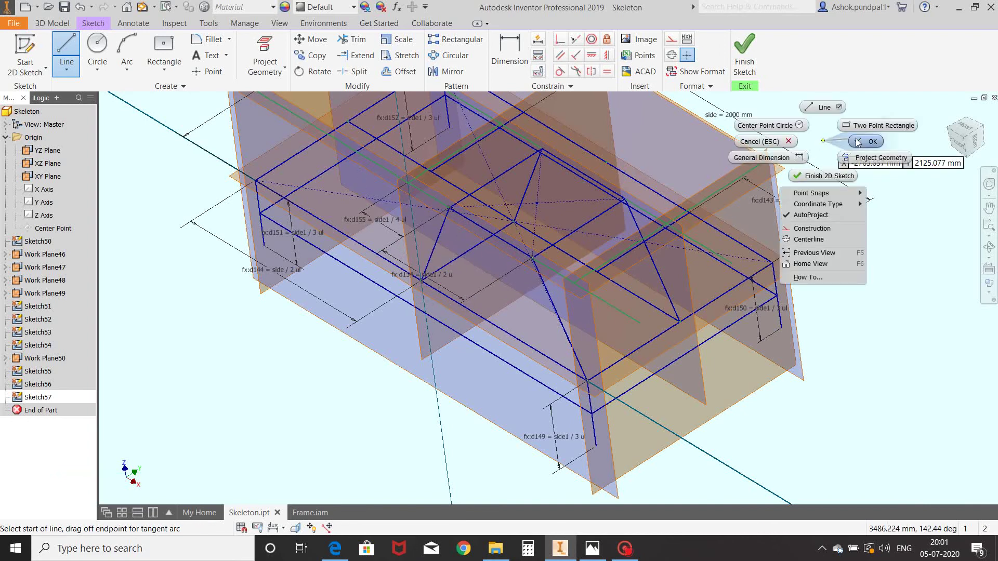
{"action": "left_click", "coordinate": [766, 140]}
{"action": "left_click", "coordinate": [746, 60]}
{"action": "scroll", "coordinate": [647, 393], "scroll_direction": "down", "scroll_amount": 3}
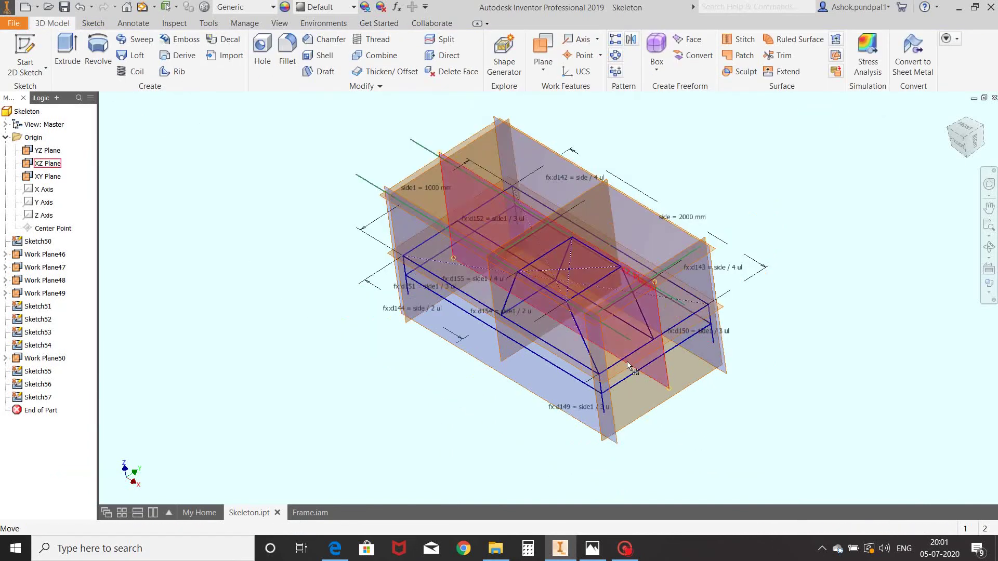
{"action": "mouse_move", "coordinate": [650, 387]}
{"action": "middle_mouse_down", "text": "shift"}
{"action": "mouse_move", "coordinate": [721, 372]}
{"action": "mouse_move", "coordinate": [624, 349]}
{"action": "mouse_move", "coordinate": [554, 365]}
{"action": "mouse_move", "coordinate": [604, 349]}
{"action": "mouse_move", "coordinate": [689, 354]}
{"action": "mouse_move", "coordinate": [747, 296]}
{"action": "mouse_move", "coordinate": [641, 287]}
{"action": "mouse_move", "coordinate": [655, 307]}
{"action": "mouse_move", "coordinate": [771, 294]}
{"action": "mouse_move", "coordinate": [792, 325]}
{"action": "mouse_move", "coordinate": [617, 325]}
{"action": "mouse_move", "coordinate": [662, 329]}
{"action": "mouse_move", "coordinate": [737, 314]}
{"action": "mouse_move", "coordinate": [725, 322]}
{"action": "middle_mouse_up", "text": "shift"}
{"action": "scroll", "coordinate": [747, 296], "scroll_direction": "up", "scroll_amount": 3}
{"action": "scroll", "coordinate": [672, 307], "scroll_direction": "down", "scroll_amount": 3}
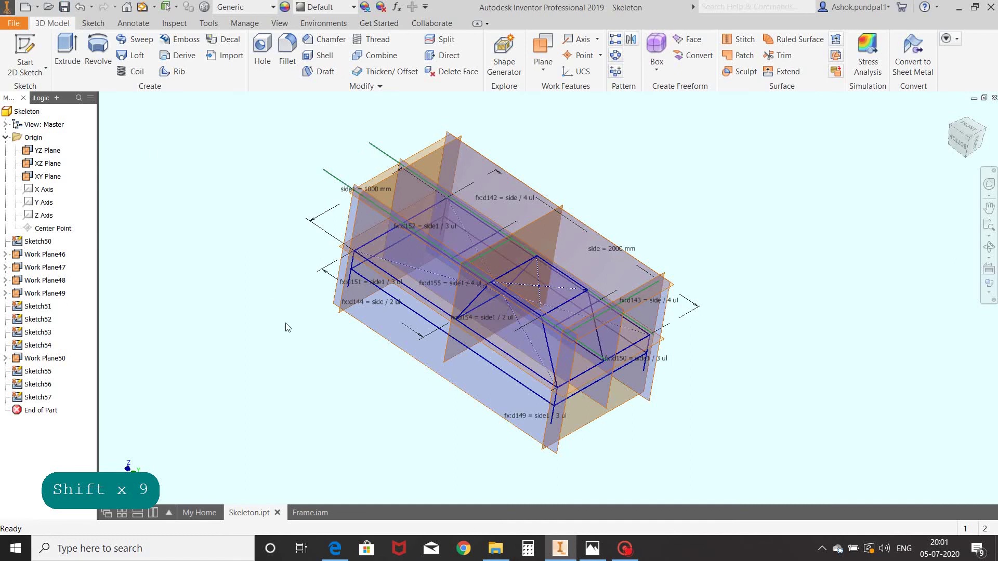
{"action": "middle_click_drag", "start_coordinate": [285, 327], "coordinate": [375, 375], "text": "shift"}
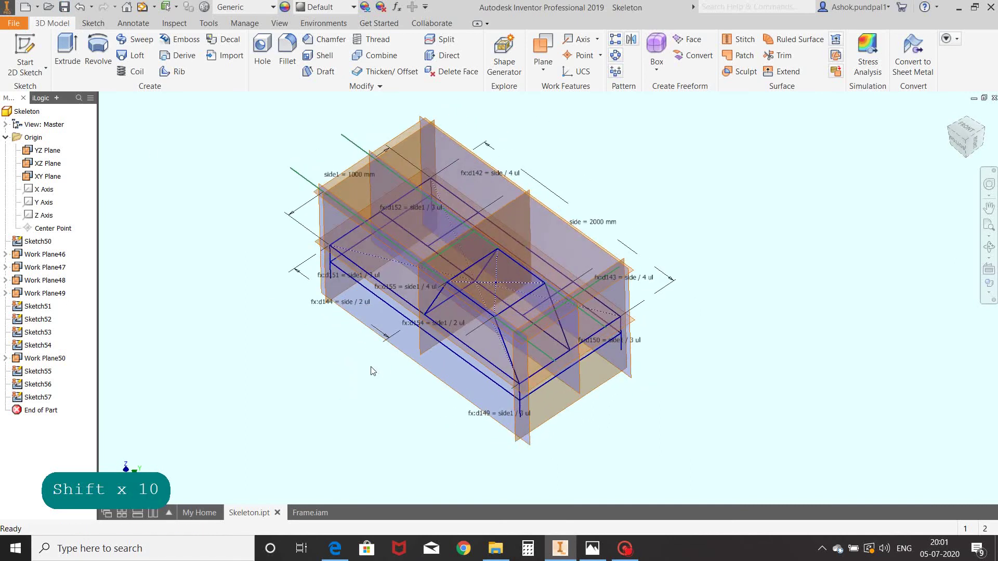
{"action": "mouse_move", "coordinate": [372, 376]}
{"action": "middle_mouse_down"}
{"action": "mouse_move", "coordinate": [401, 364]}
{"action": "mouse_move", "coordinate": [438, 378]}
{"action": "mouse_move", "coordinate": [426, 387]}
{"action": "middle_mouse_up"}
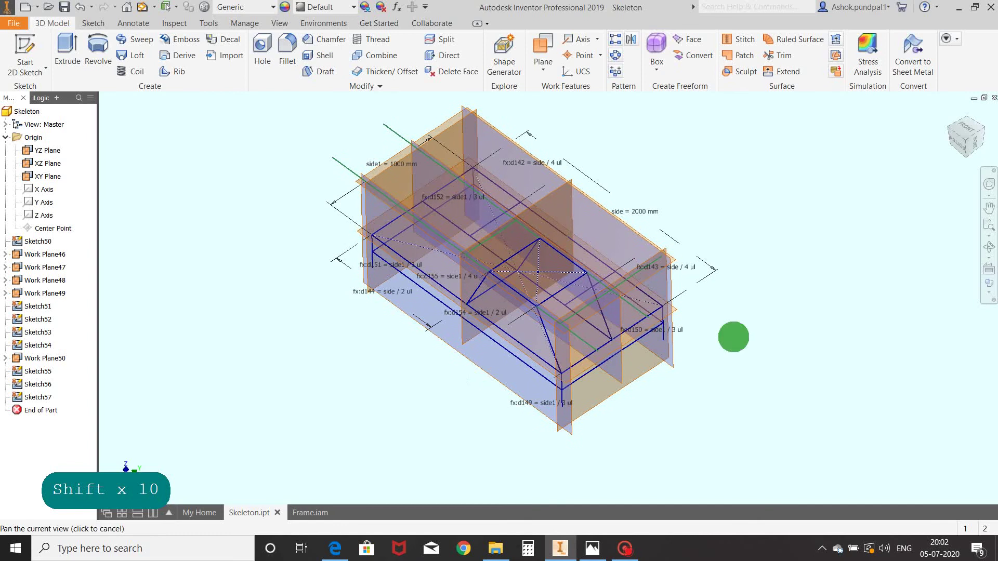
{"action": "middle_click_drag", "start_coordinate": [732, 336], "coordinate": [739, 348]}
Switch to the Frame assembly and place one instance of the Skeleton part in it
{"action": "left_click", "coordinate": [310, 512]}
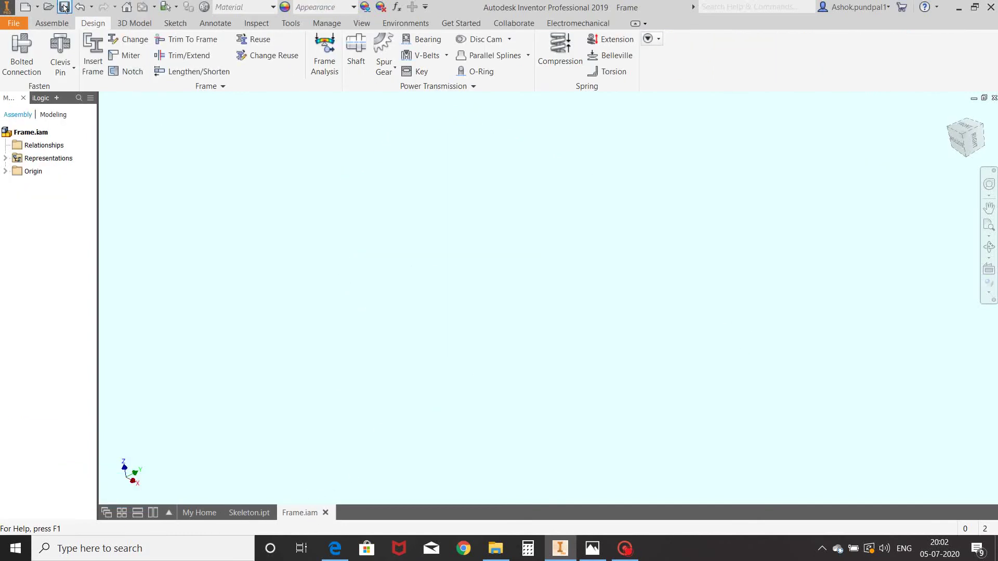
{"action": "left_click", "coordinate": [52, 23]}
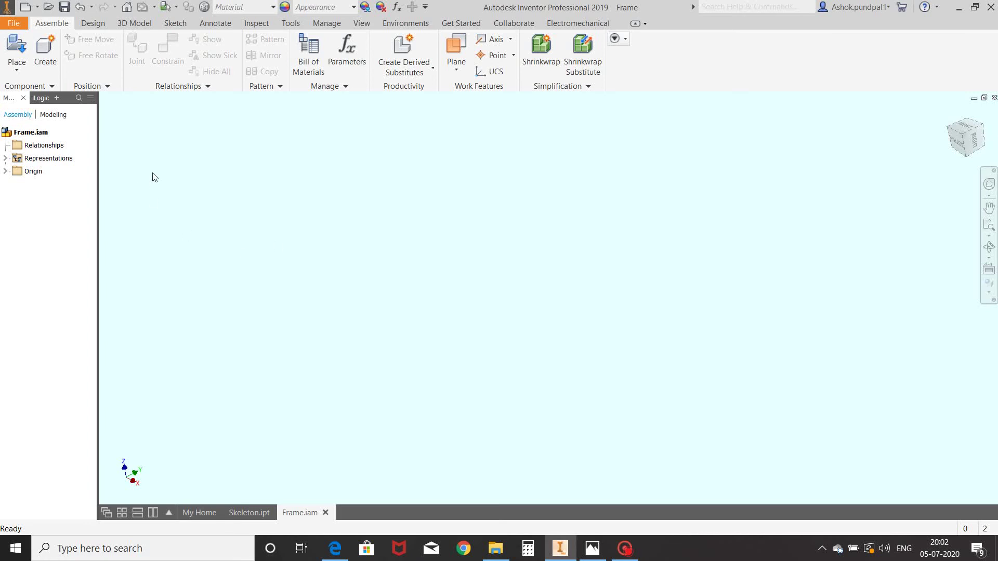
{"action": "left_click", "coordinate": [19, 50]}
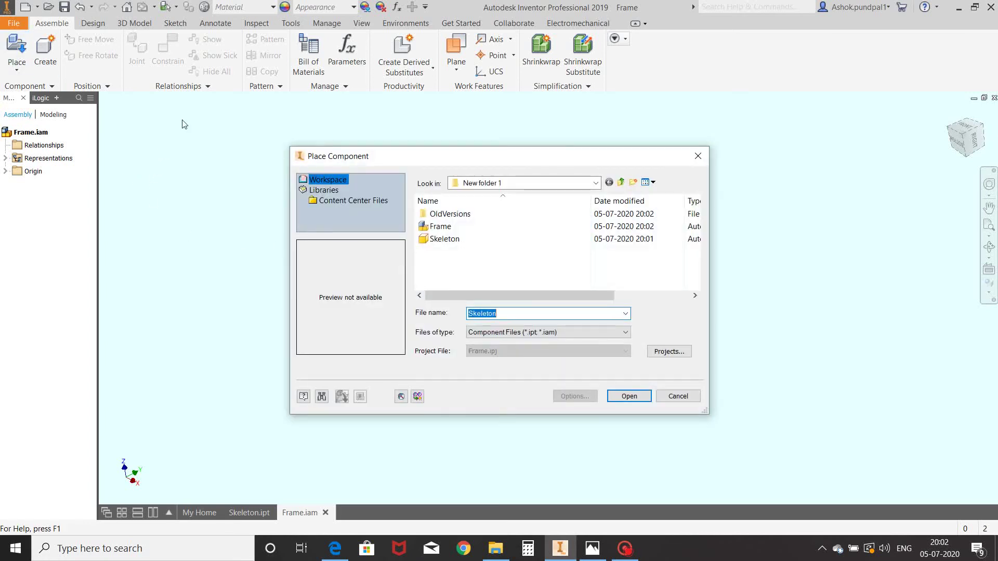
{"action": "left_click", "coordinate": [477, 242]}
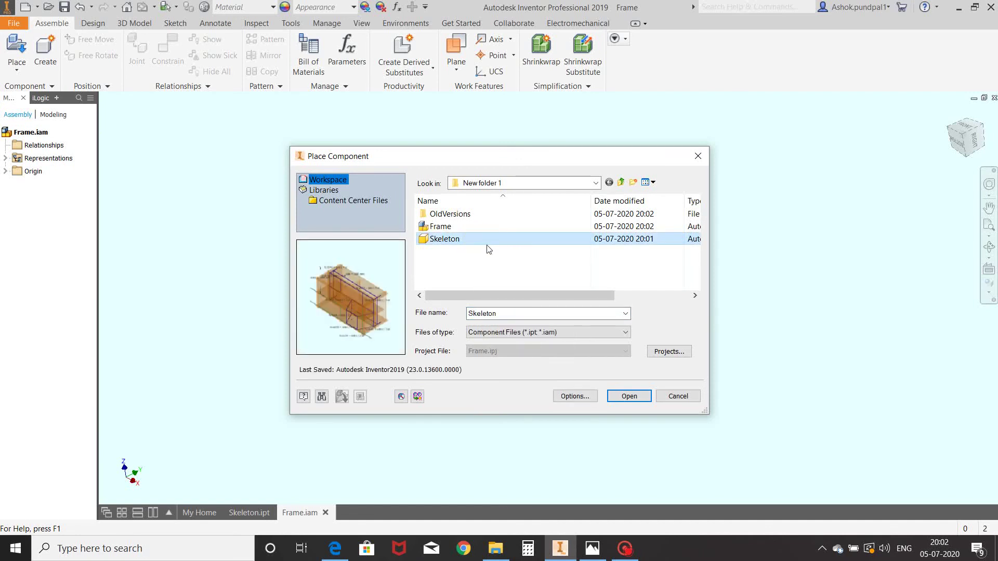
{"action": "left_click", "coordinate": [640, 401]}
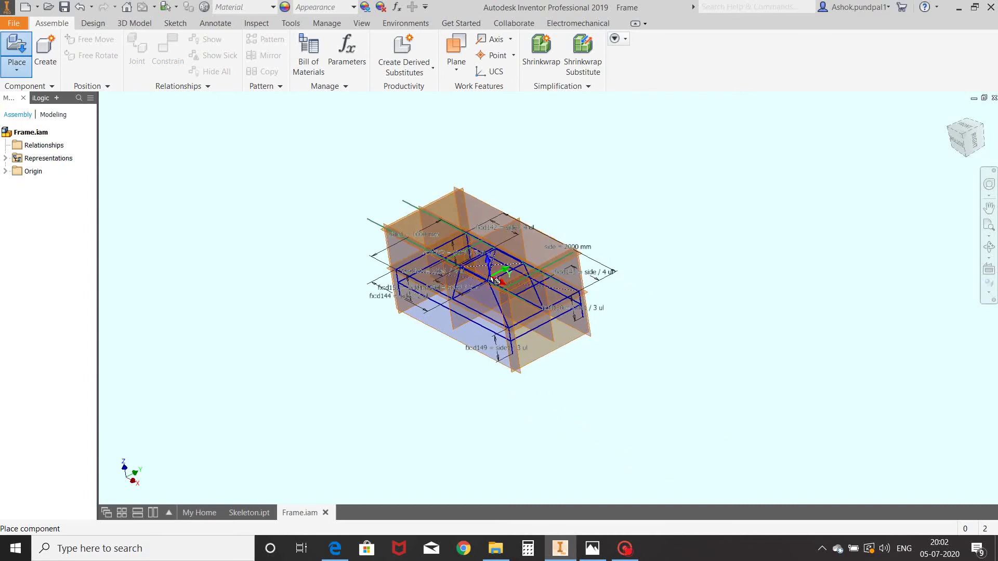
{"action": "left_click", "coordinate": [496, 280]}
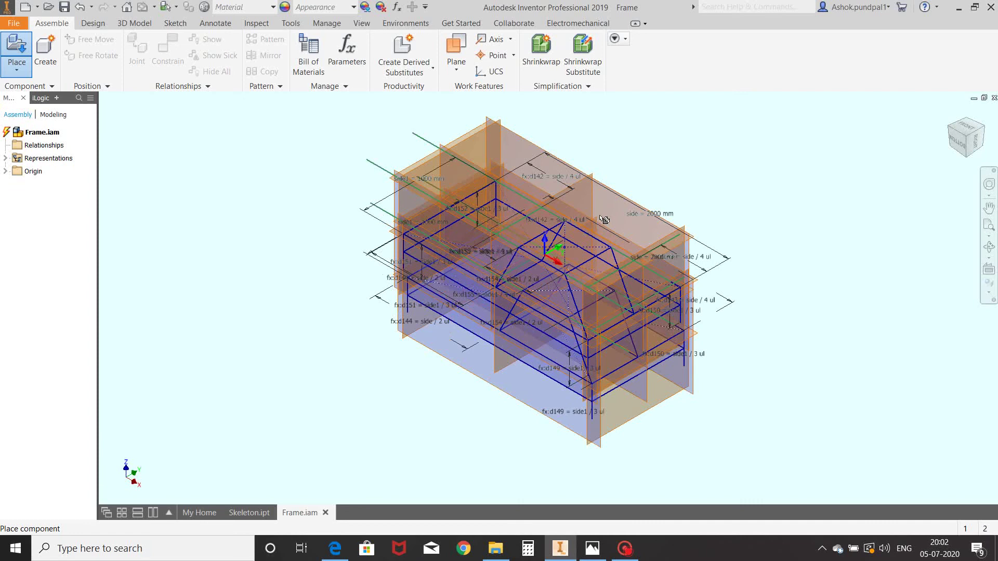
{"action": "right_click", "coordinate": [669, 168]}
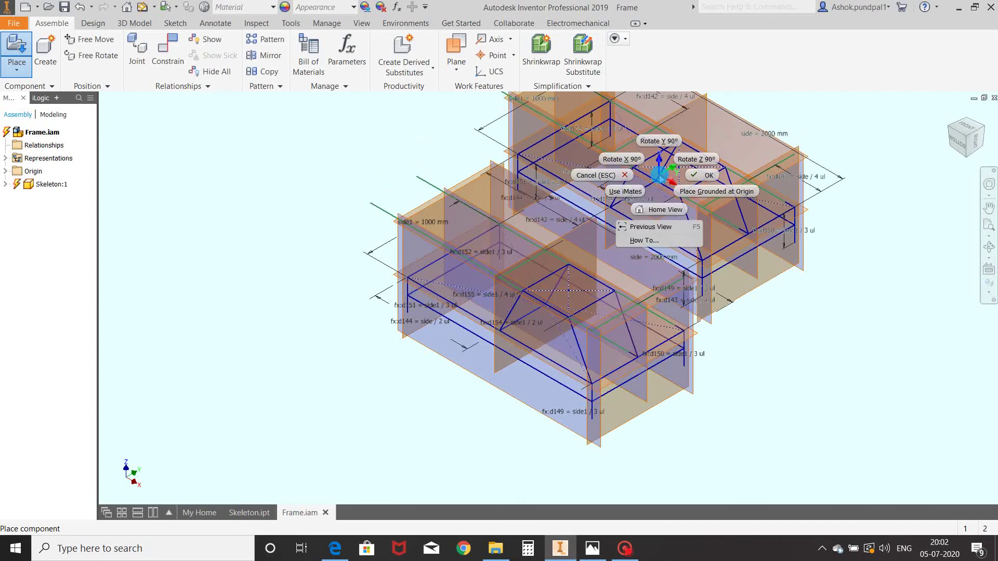
{"action": "left_click", "coordinate": [701, 178]}
Start the Insert Frame tool and select ISO as the frame member standard
{"action": "scroll", "coordinate": [691, 203], "scroll_direction": "up", "scroll_amount": 2}
{"action": "scroll", "coordinate": [694, 217], "scroll_direction": "down", "scroll_amount": 3}
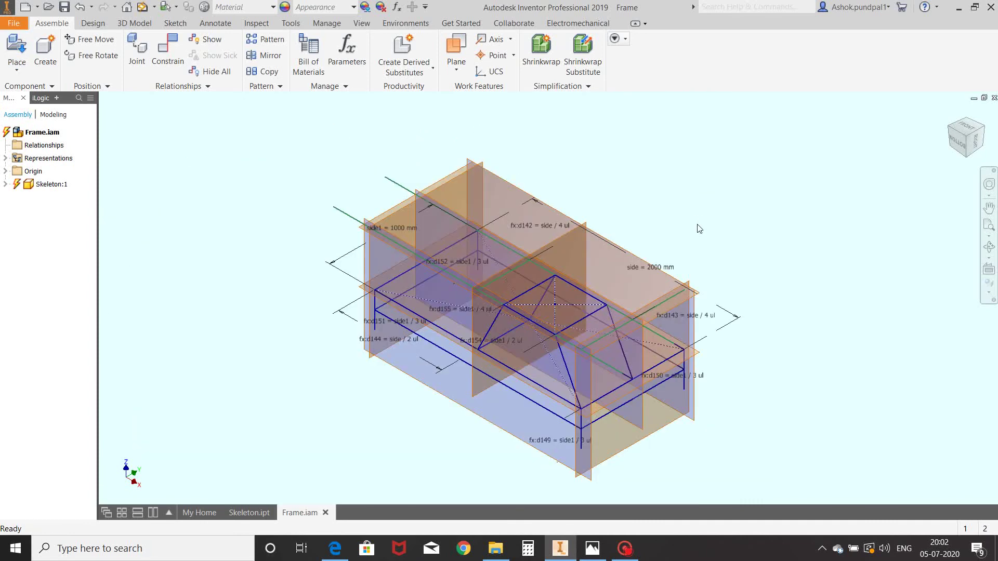
{"action": "middle_click_drag", "start_coordinate": [697, 225], "coordinate": [681, 200]}
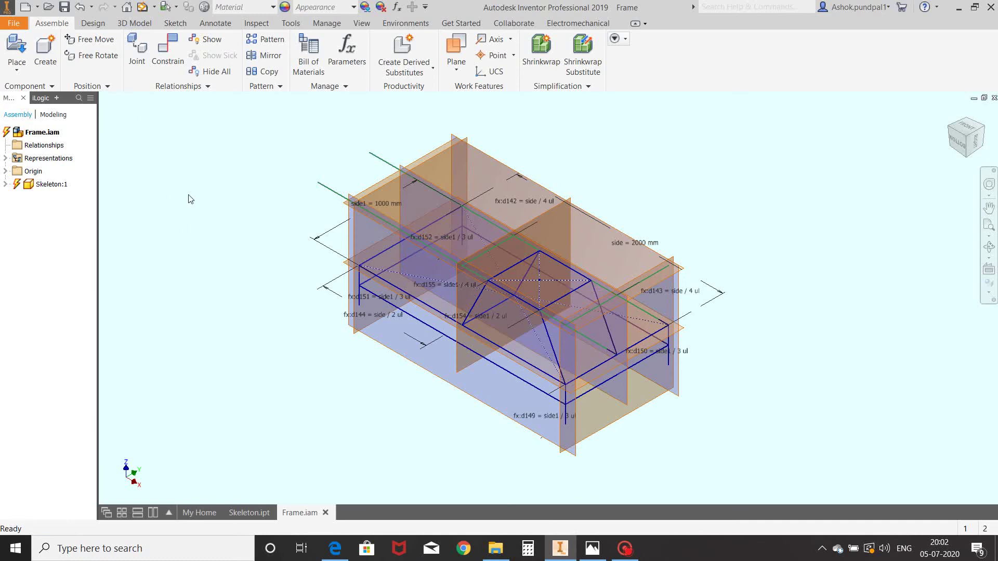
{"action": "middle_click_drag", "start_coordinate": [637, 186], "coordinate": [564, 186]}
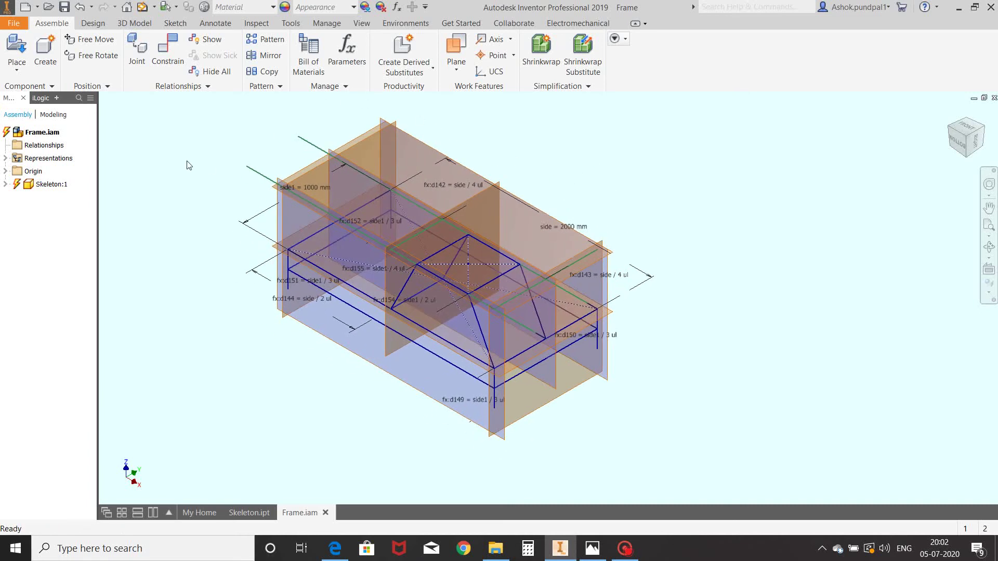
{"action": "left_click", "coordinate": [93, 23]}
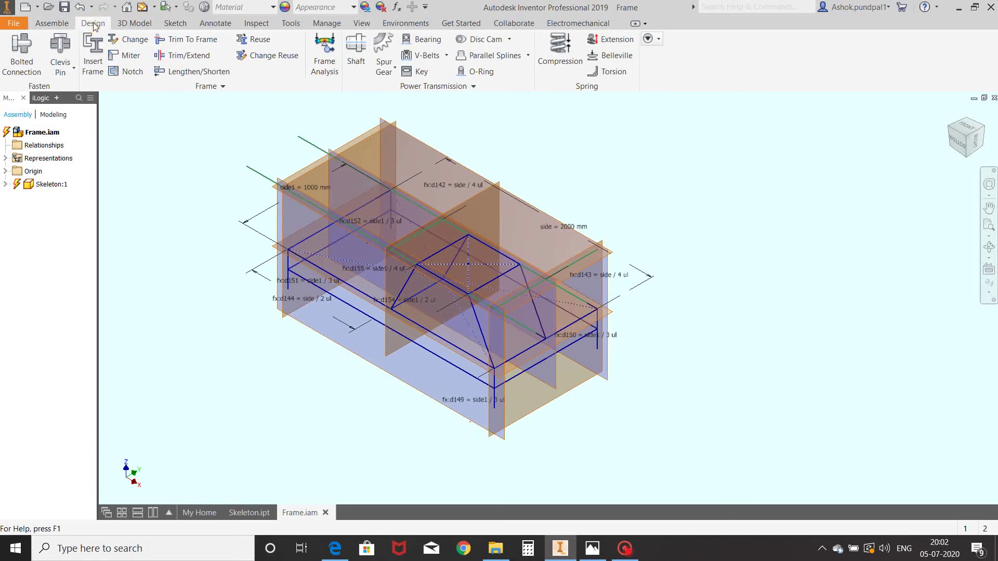
{"action": "left_click", "coordinate": [94, 52]}
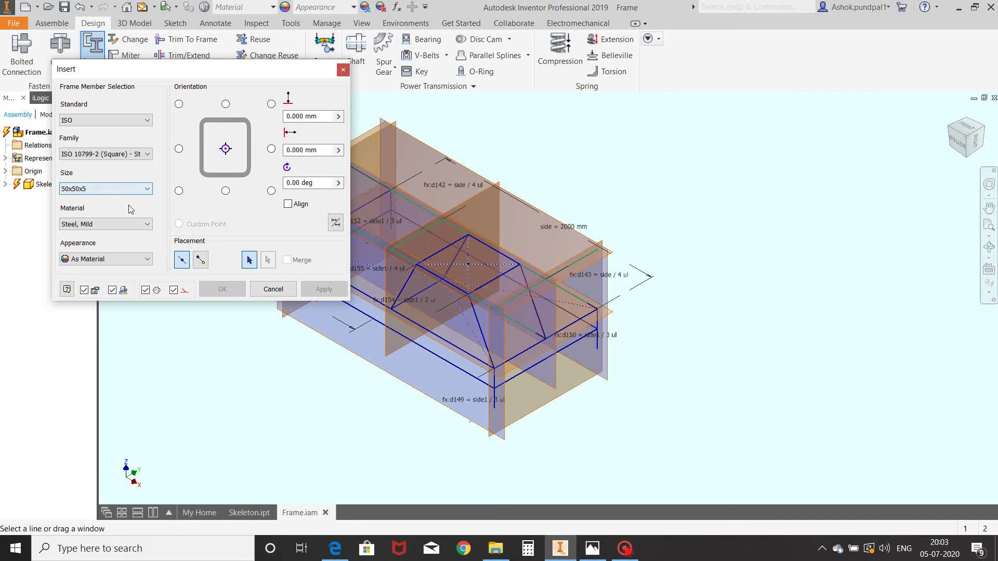
{"action": "left_click", "coordinate": [133, 121]}
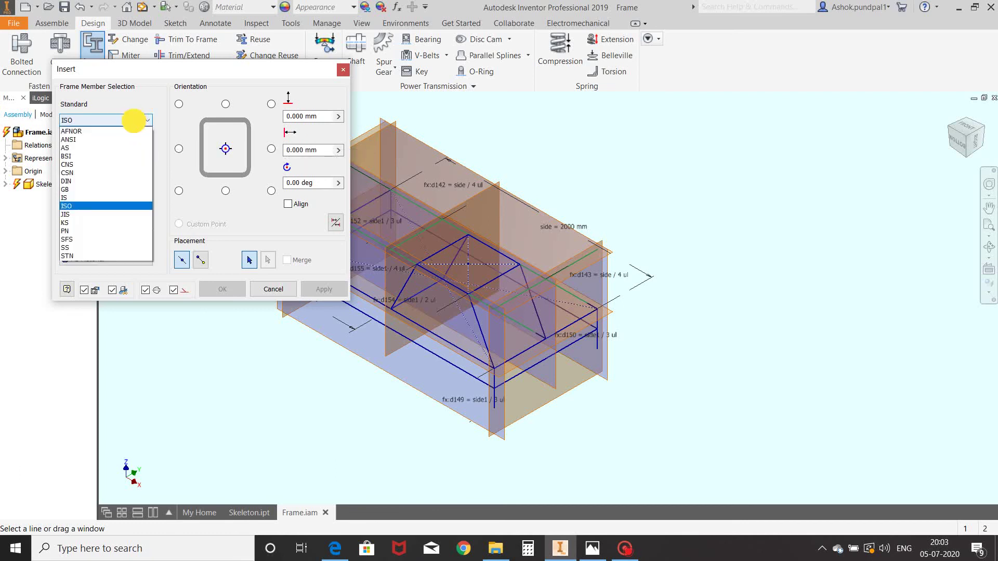
{"action": "left_click", "coordinate": [175, 172]}
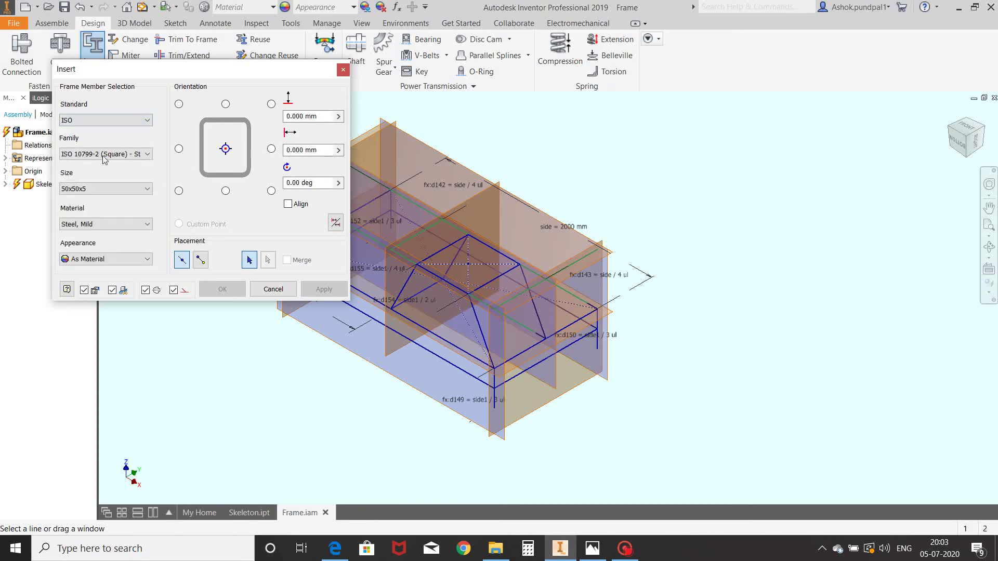
{"action": "left_click", "coordinate": [126, 122]}
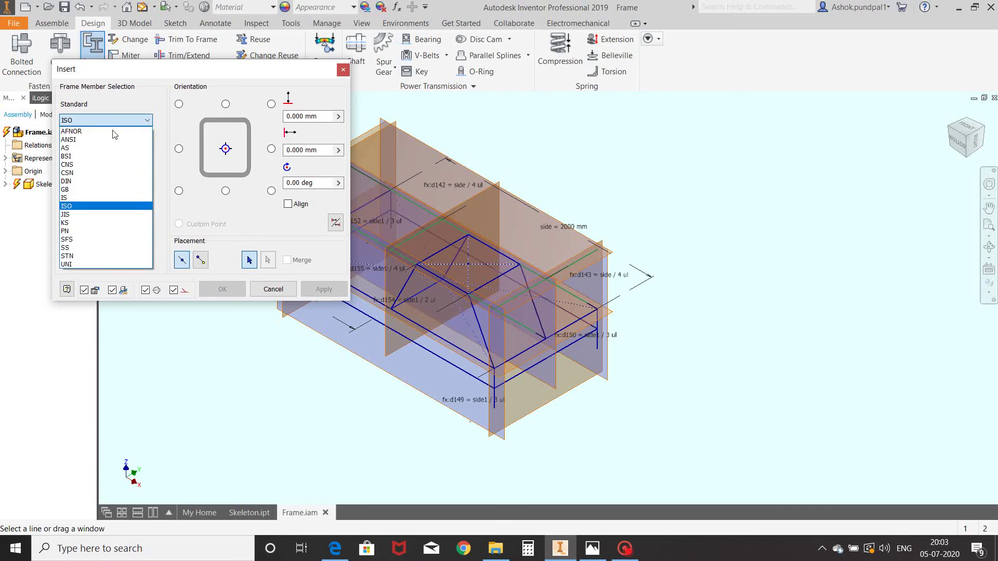
{"action": "left_click", "coordinate": [93, 207]}
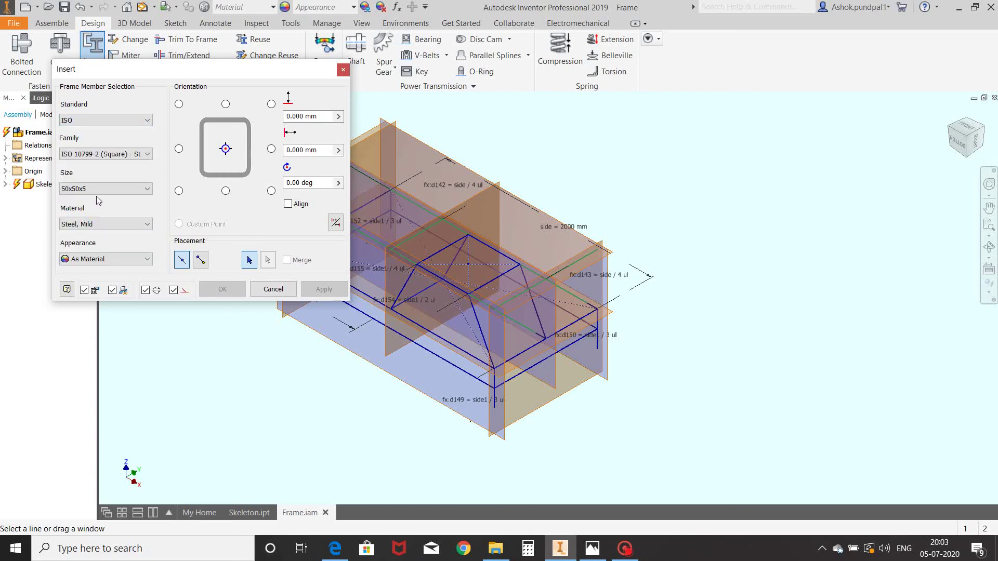
Examine the section families and sizes offered for the ISO frame members
{"action": "left_click", "coordinate": [147, 155]}
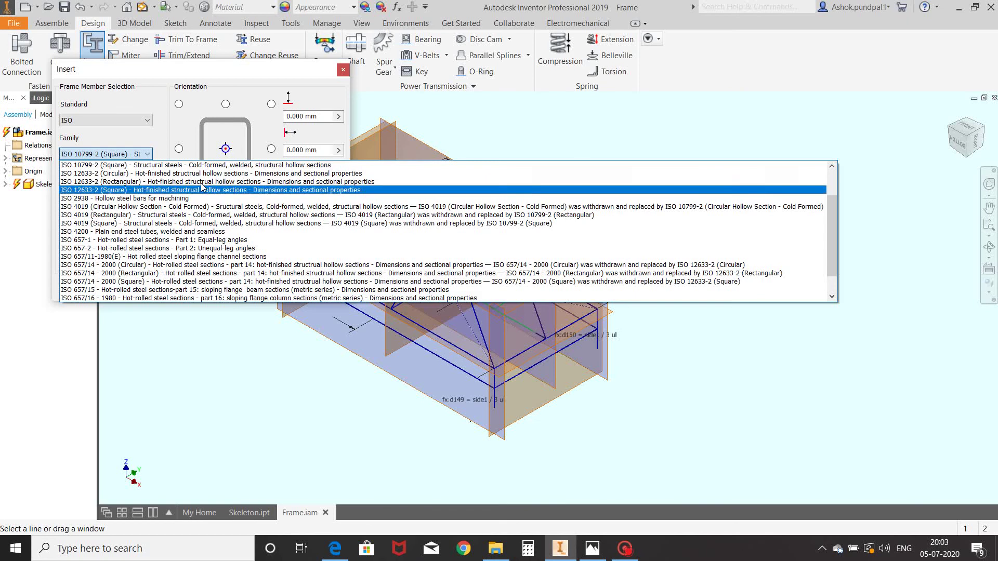
{"action": "left_click", "coordinate": [198, 112]}
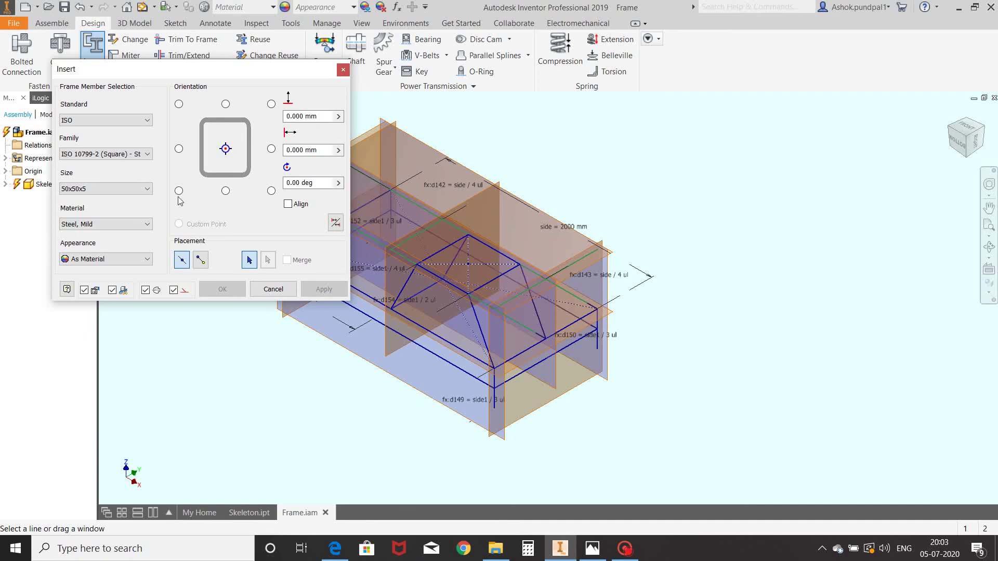
{"action": "left_click", "coordinate": [146, 188]}
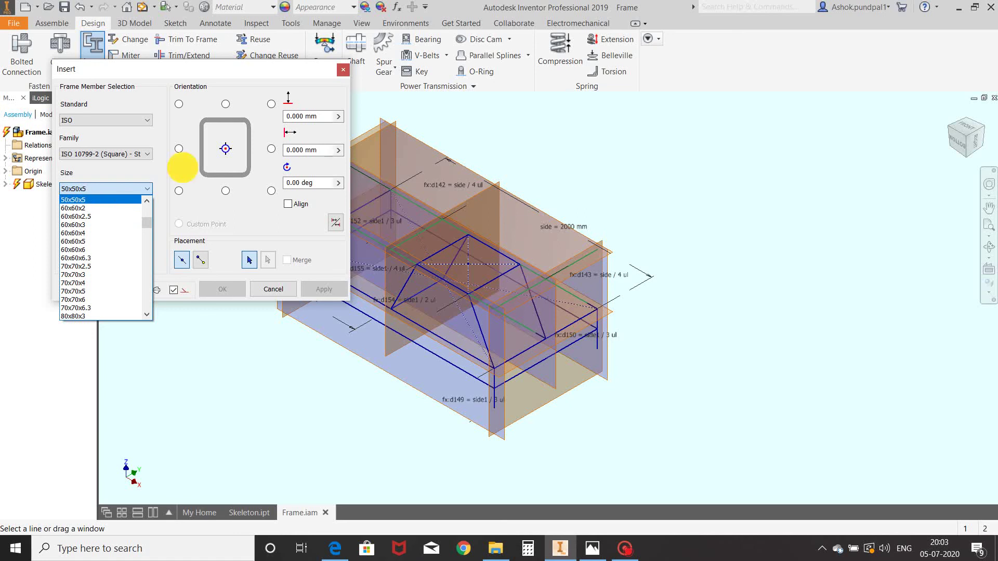
{"action": "left_click", "coordinate": [178, 174]}
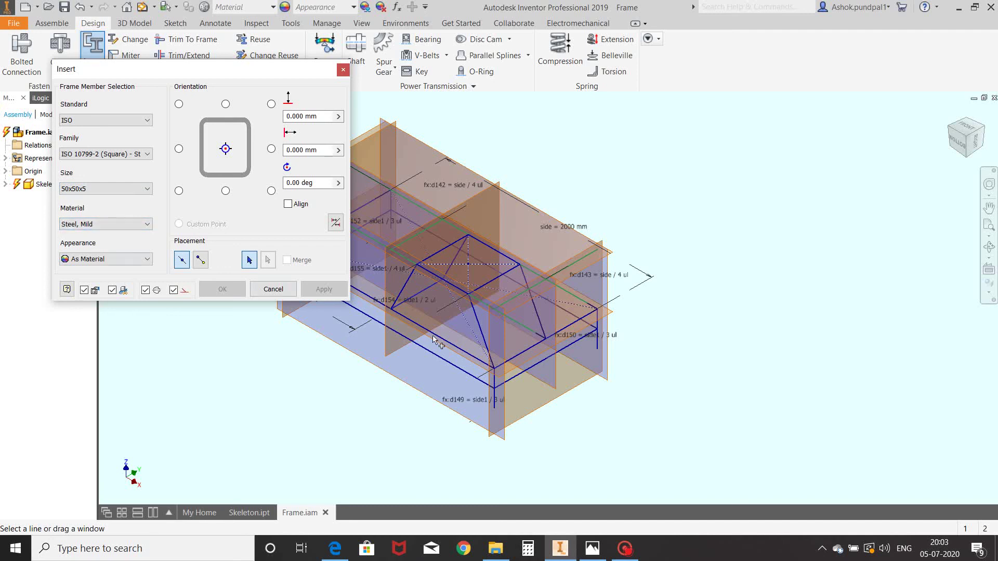
Select the four inclined support lines for ISO 10799-2 (Square) 50x50x5 frame members
{"action": "scroll", "coordinate": [439, 342], "scroll_direction": "down", "scroll_amount": 3}
{"action": "middle_click_drag", "start_coordinate": [441, 335], "coordinate": [533, 345]}
{"action": "middle_click_drag", "start_coordinate": [605, 337], "coordinate": [566, 333]}
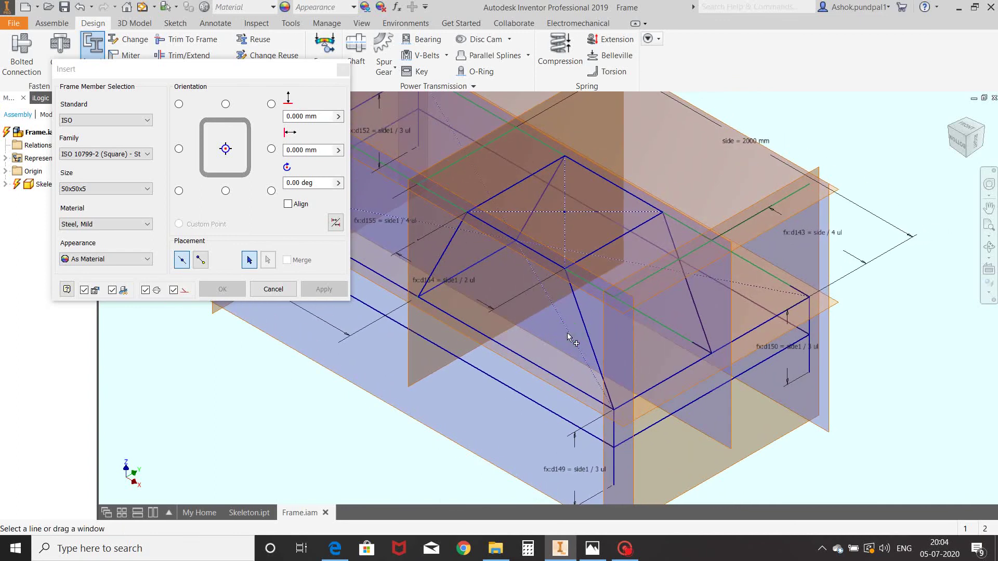
{"action": "left_click", "coordinate": [447, 249]}
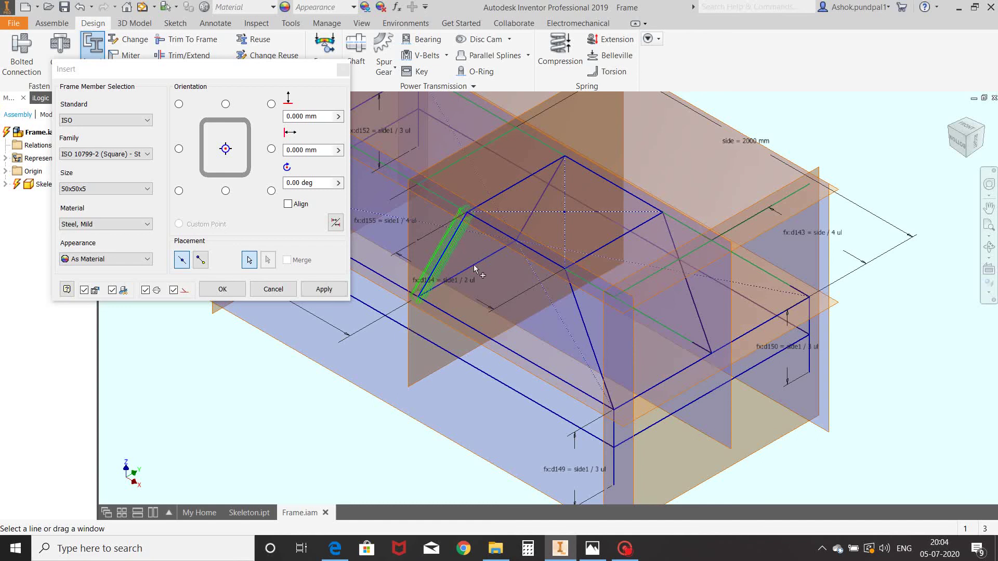
{"action": "left_click", "coordinate": [574, 295]}
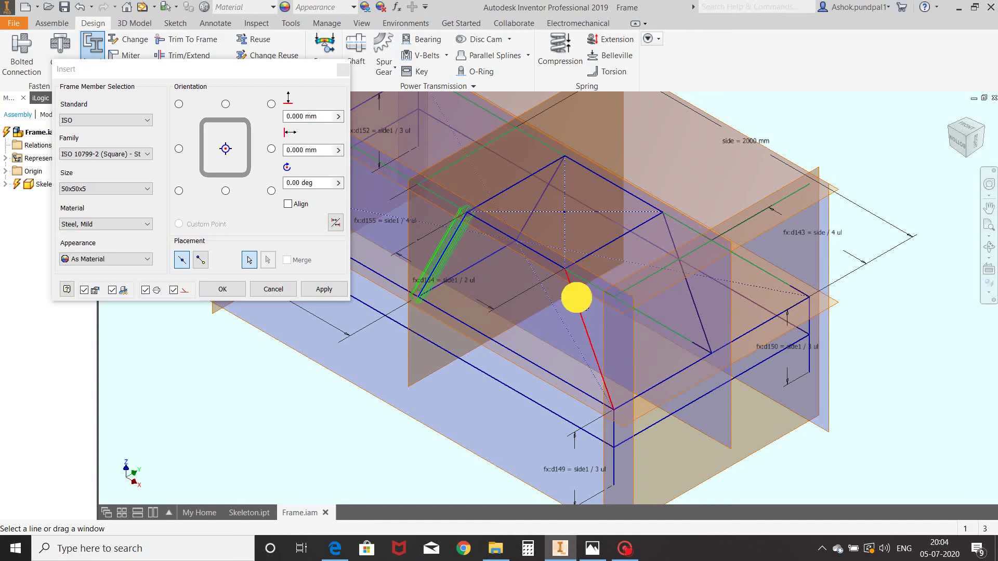
{"action": "left_click", "coordinate": [671, 236]}
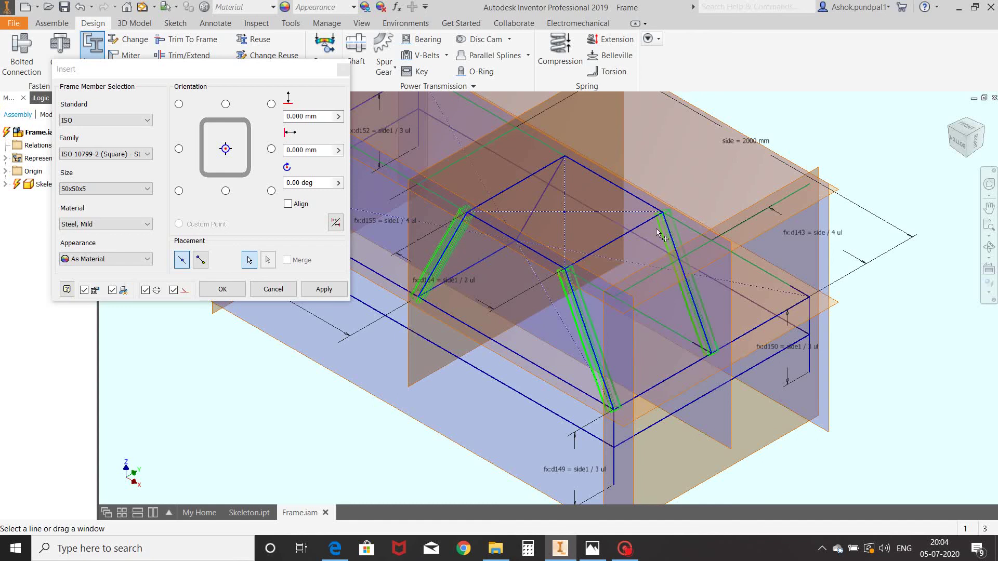
{"action": "left_click", "coordinate": [556, 178]}
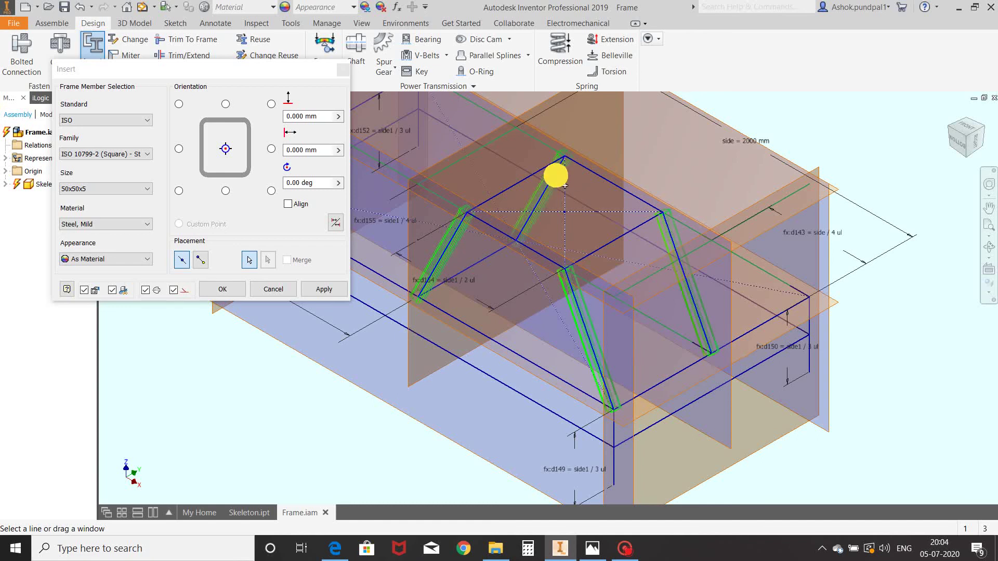
Add the four edges of the small upper rectangle to the frame member selection
{"action": "left_click", "coordinate": [580, 164]}
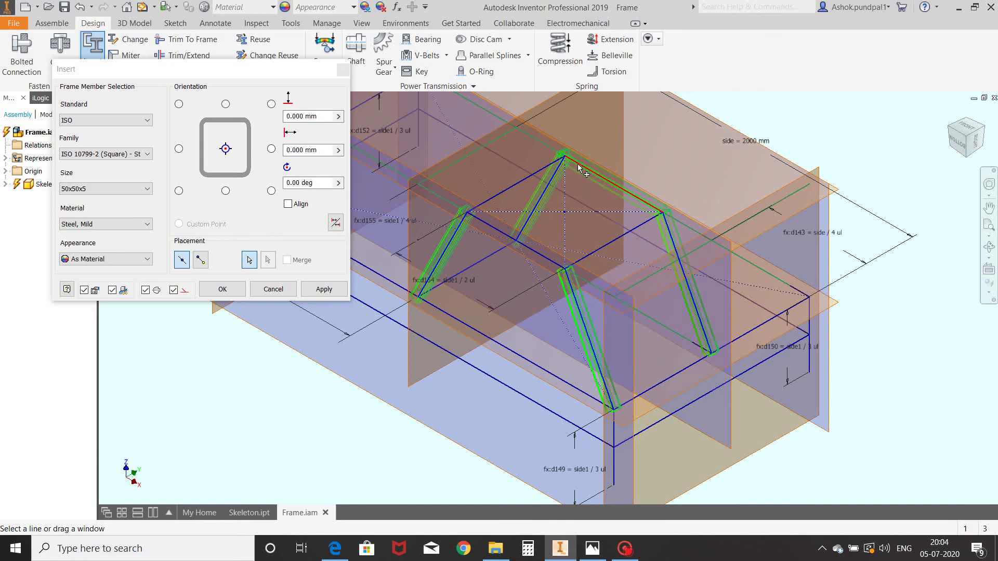
{"action": "left_click", "coordinate": [493, 227]}
{"action": "left_click", "coordinate": [502, 189]}
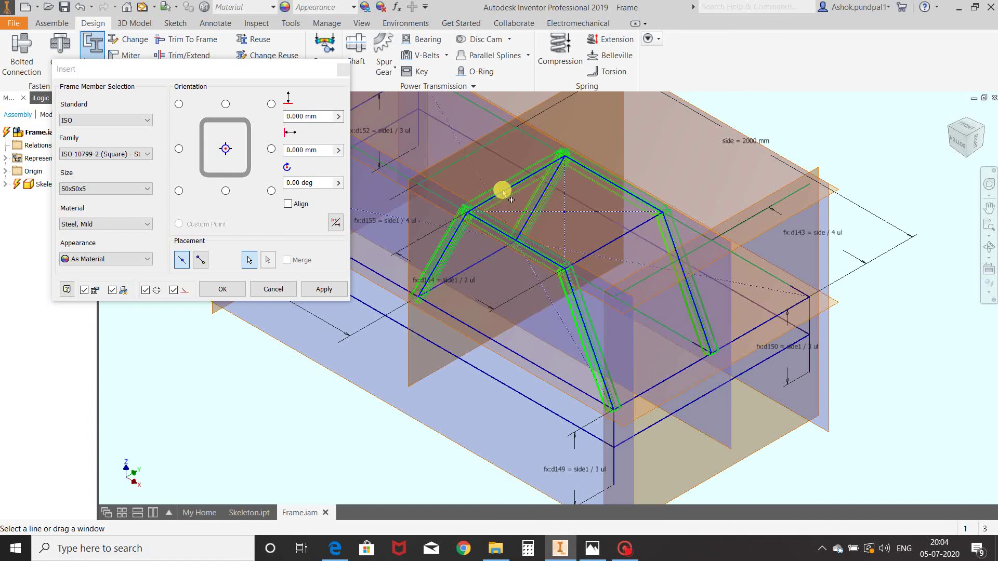
{"action": "left_click", "coordinate": [598, 249]}
Add the near long side and adjoining short side of the main frame, the rails below them, and their two legs
{"action": "scroll", "coordinate": [620, 266], "scroll_direction": "down", "scroll_amount": 4}
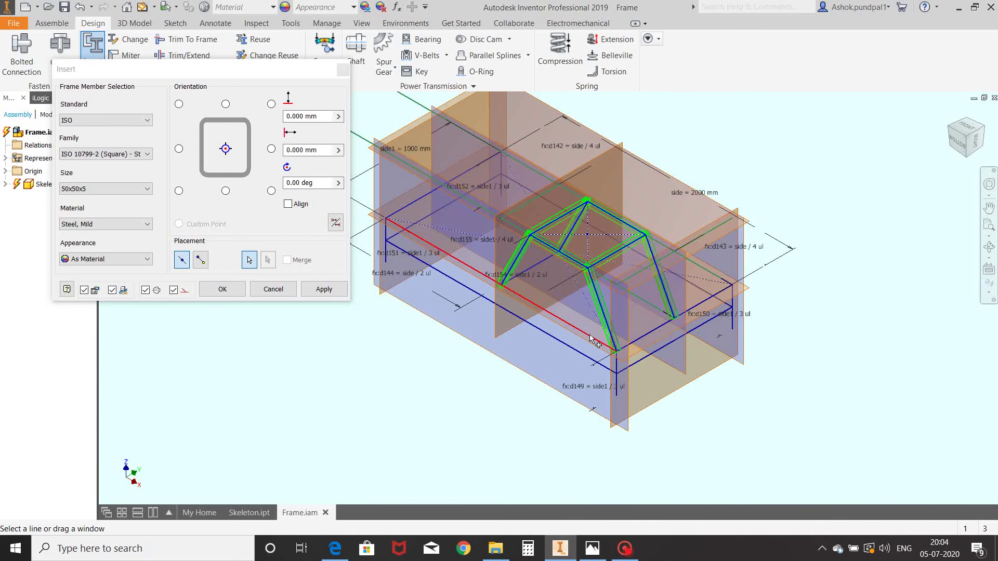
{"action": "left_click", "coordinate": [591, 337]}
{"action": "left_click", "coordinate": [636, 340]}
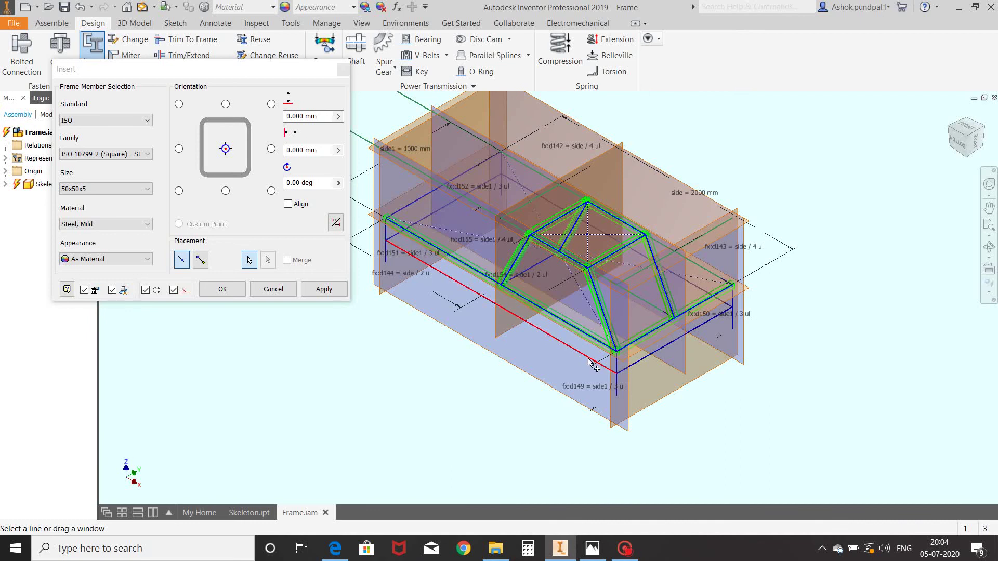
{"action": "left_click", "coordinate": [591, 359]}
{"action": "left_click", "coordinate": [617, 367]}
{"action": "left_click", "coordinate": [632, 366]}
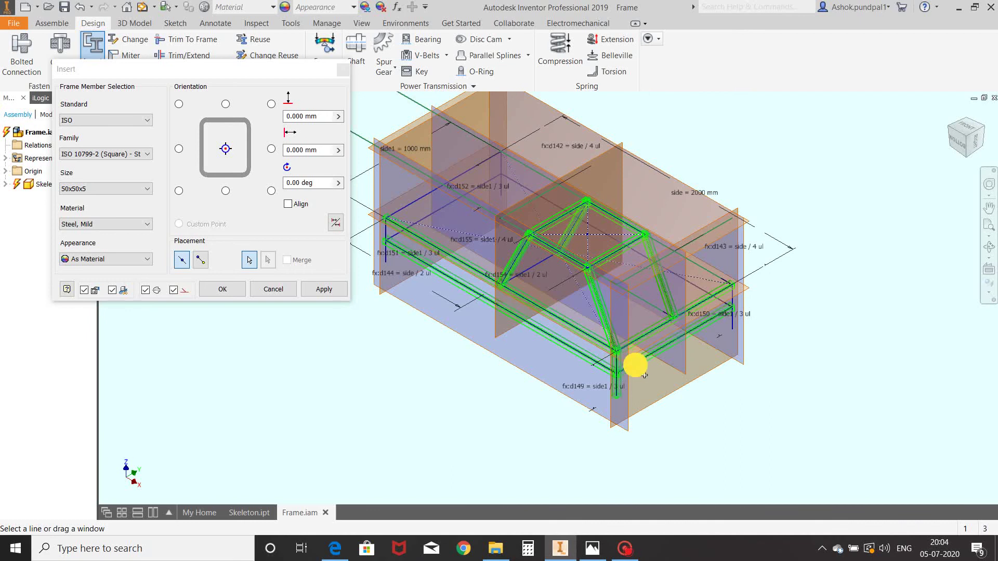
{"action": "left_click", "coordinate": [732, 317]}
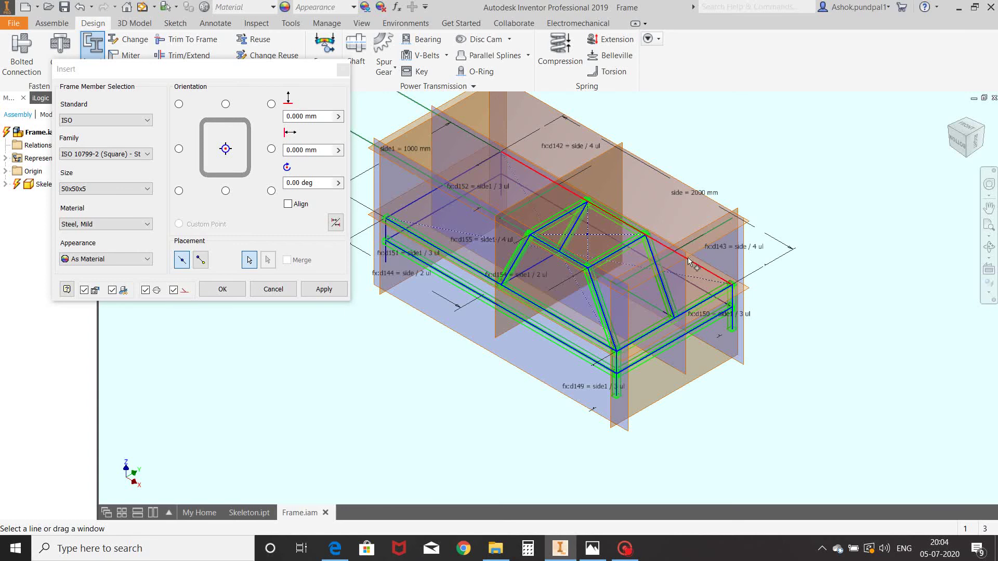
Add the main frame's remaining outer sides, the central lengthwise member and the two remaining legs to the selection
{"action": "left_click", "coordinate": [701, 269]}
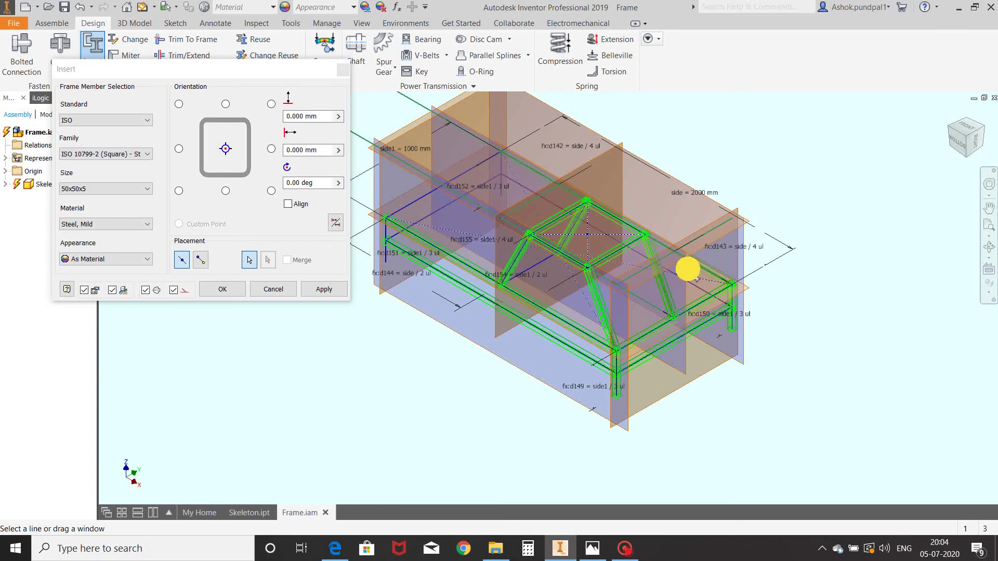
{"action": "left_click", "coordinate": [489, 158]}
{"action": "scroll", "coordinate": [492, 234], "scroll_direction": "up", "scroll_amount": 4}
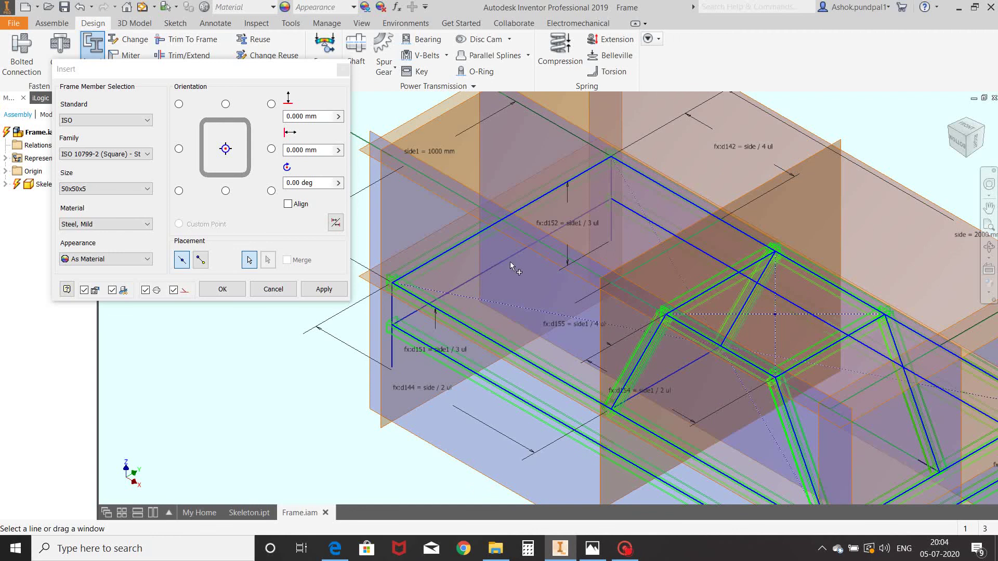
{"action": "middle_click_drag", "start_coordinate": [512, 265], "coordinate": [513, 243]}
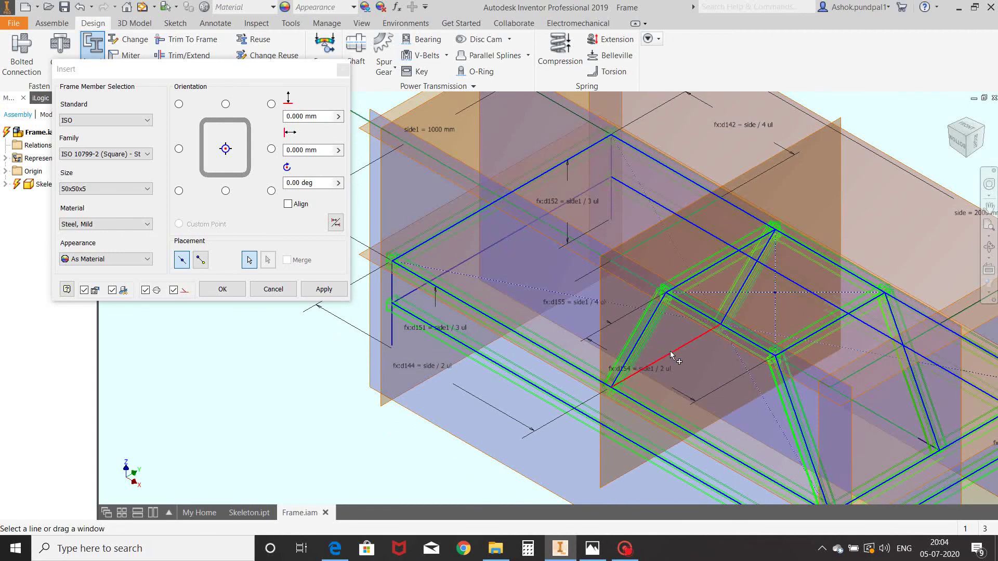
{"action": "scroll", "coordinate": [670, 351], "scroll_direction": "down", "scroll_amount": 4}
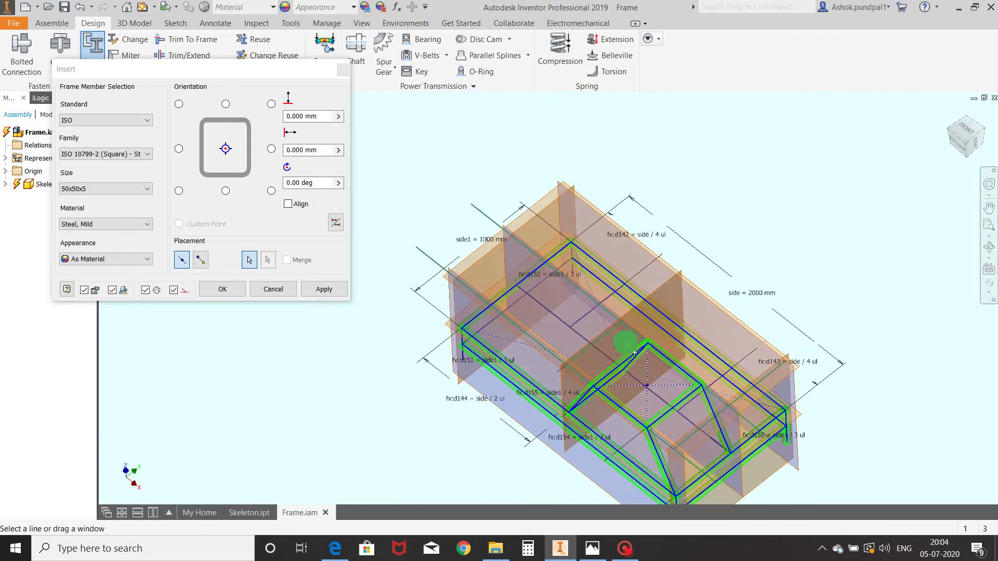
{"action": "scroll", "coordinate": [556, 310], "scroll_direction": "up", "scroll_amount": 4, "text": "shift"}
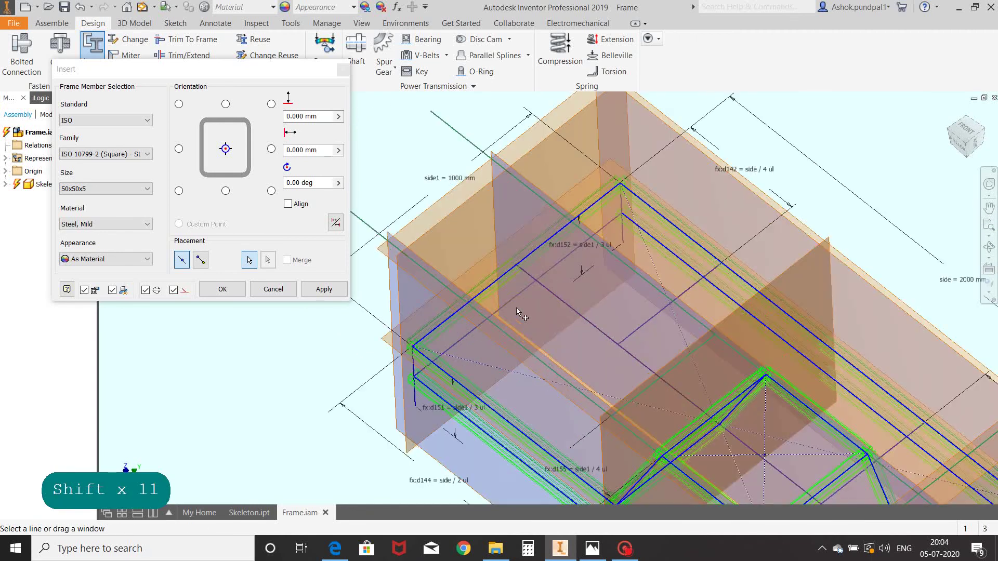
{"action": "left_click", "coordinate": [411, 374]}
{"action": "left_click", "coordinate": [587, 320]}
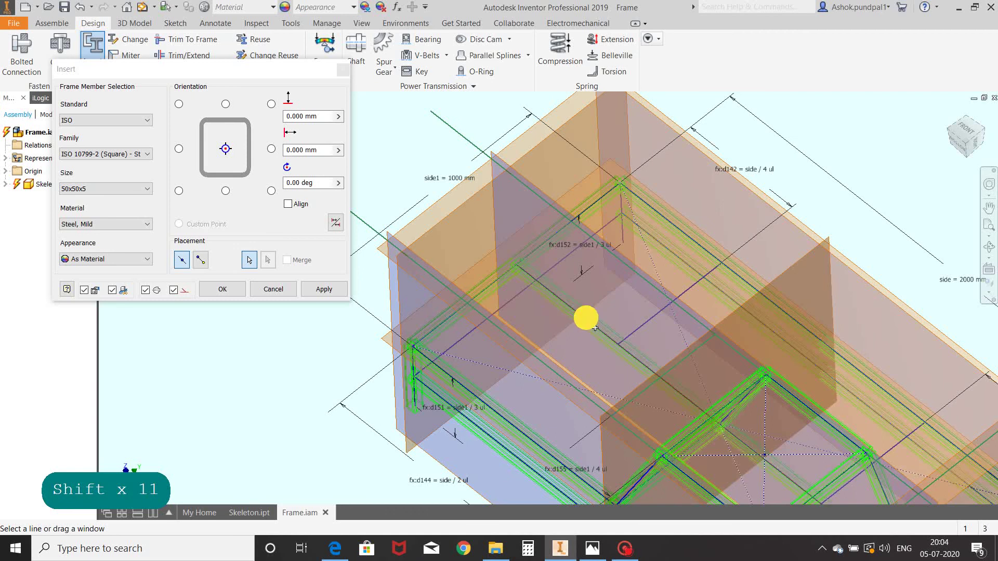
{"action": "left_click", "coordinate": [623, 205]}
Add the two short cross members between the near long side and the central lengthwise member to the frame member selection
{"action": "middle_click_drag", "start_coordinate": [596, 282], "coordinate": [664, 266], "text": "shift"}
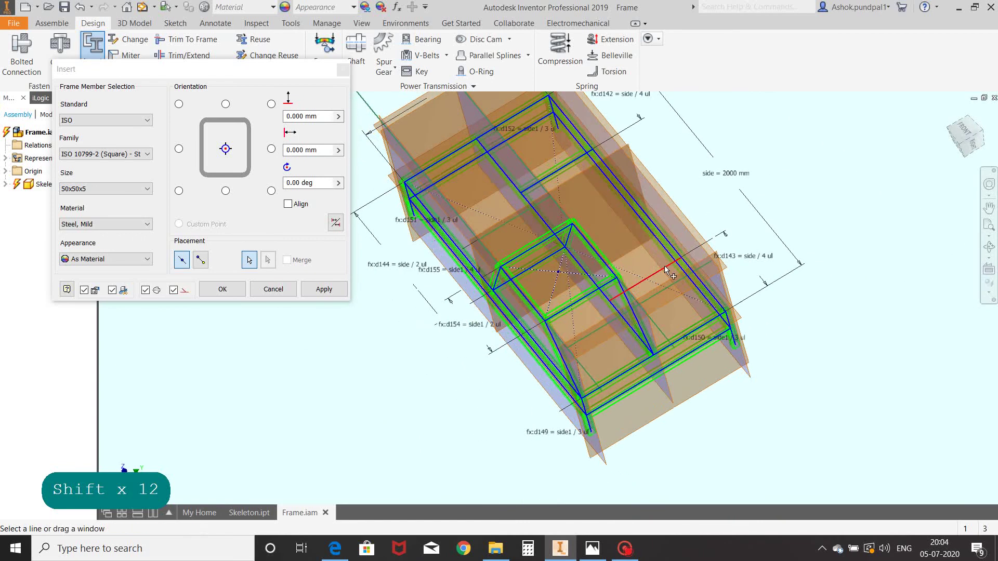
{"action": "mouse_move", "coordinate": [750, 240]}
{"action": "middle_mouse_down", "text": "shift"}
{"action": "mouse_move", "coordinate": [717, 233]}
{"action": "mouse_move", "coordinate": [788, 236]}
{"action": "mouse_move", "coordinate": [759, 289]}
{"action": "mouse_move", "coordinate": [693, 269]}
{"action": "mouse_move", "coordinate": [641, 297]}
{"action": "mouse_move", "coordinate": [657, 389]}
{"action": "mouse_move", "coordinate": [697, 383]}
{"action": "mouse_move", "coordinate": [656, 348]}
{"action": "mouse_move", "coordinate": [681, 372]}
{"action": "middle_mouse_up", "text": "shift"}
{"action": "scroll", "coordinate": [670, 352], "scroll_direction": "down", "scroll_amount": 3}
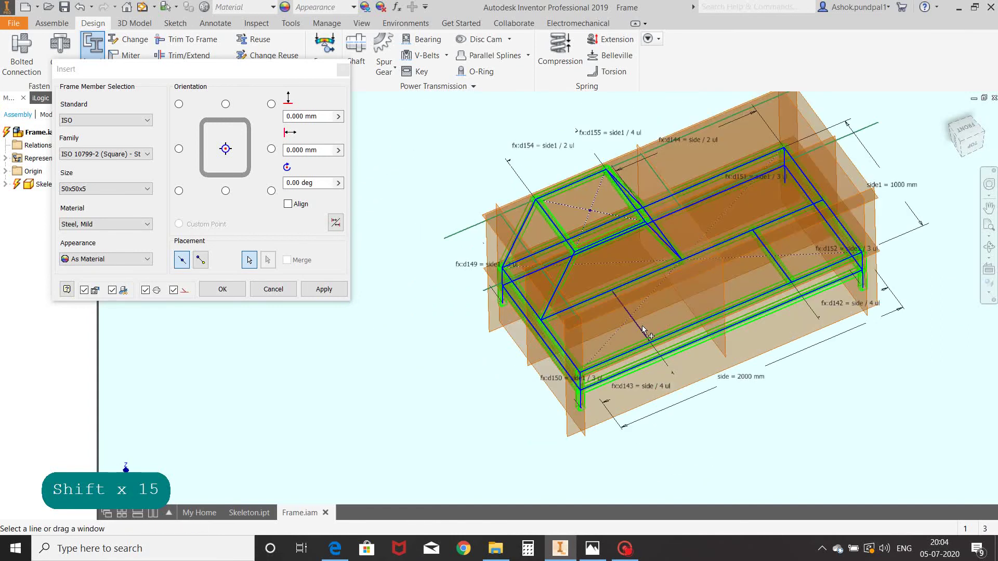
{"action": "middle_click_drag", "start_coordinate": [649, 328], "coordinate": [431, 330], "text": "shift"}
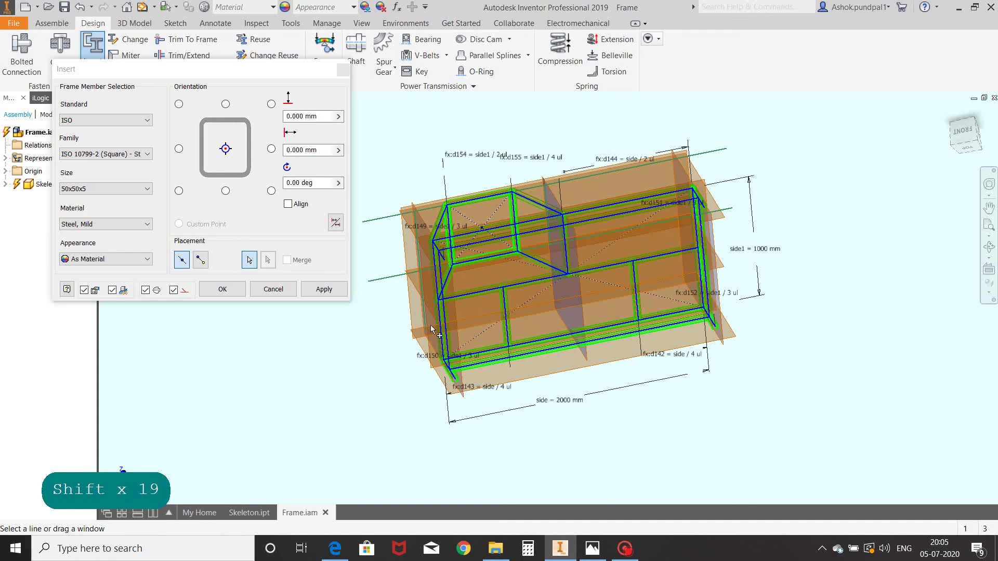
Create the frame from the selected lines as Frame0001.iam with Skeleton0001.ipt, keeping the default locations and member names
{"action": "left_click", "coordinate": [227, 291]}
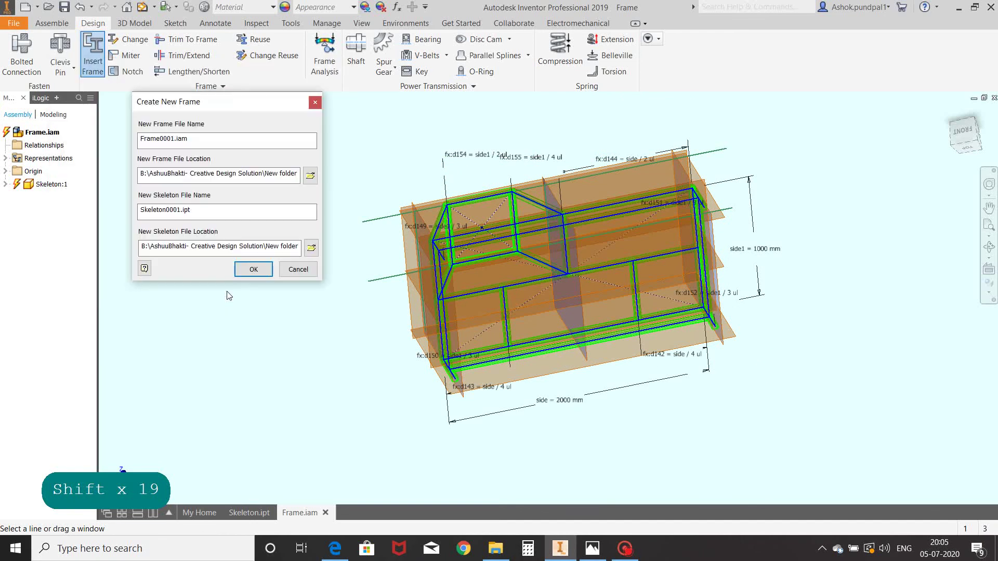
{"action": "left_click", "coordinate": [252, 270]}
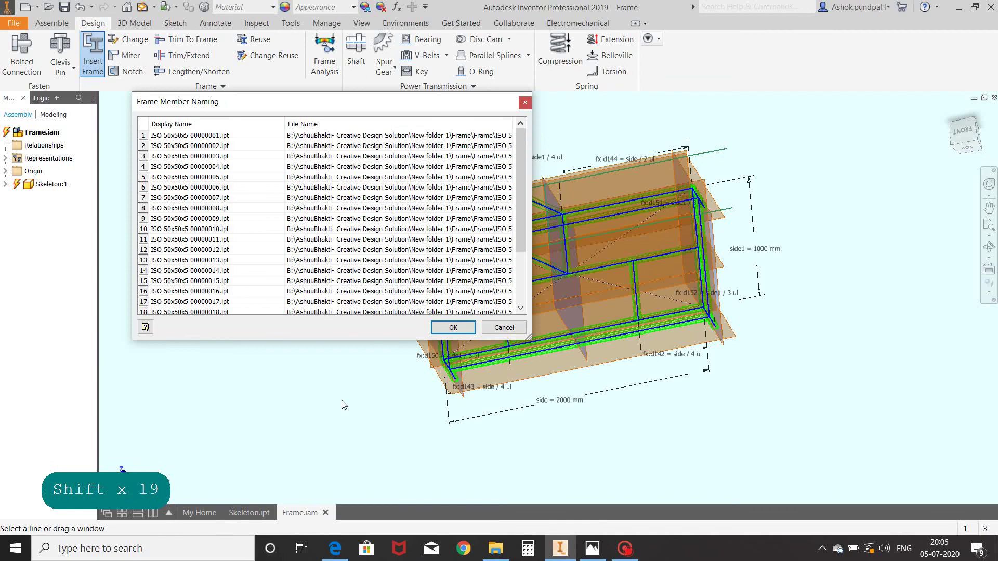
{"action": "left_click", "coordinate": [460, 330]}
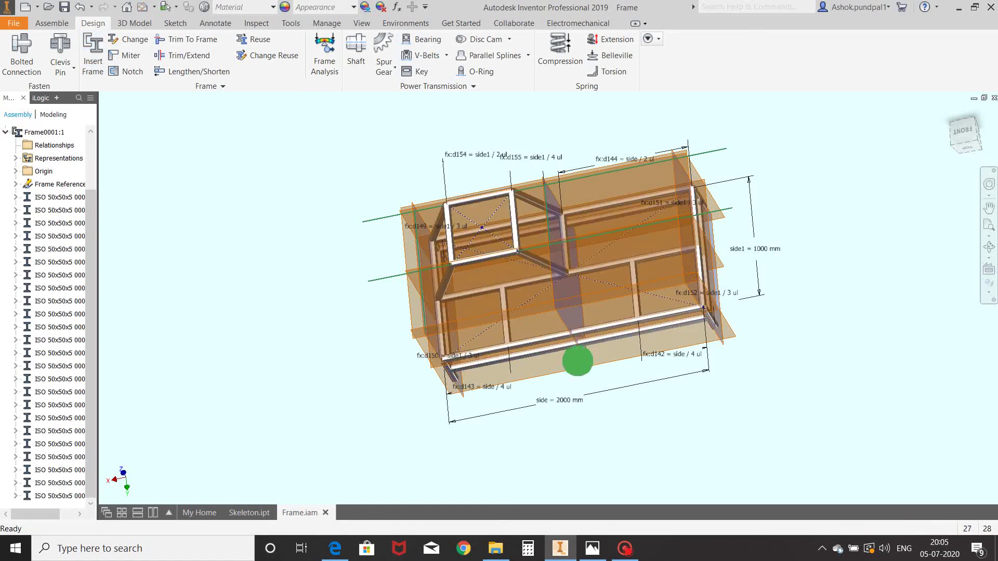
Collapse the frame's member list and hide the Skeleton component in the assembly
{"action": "middle_click_drag", "start_coordinate": [578, 360], "coordinate": [523, 383], "text": "shift"}
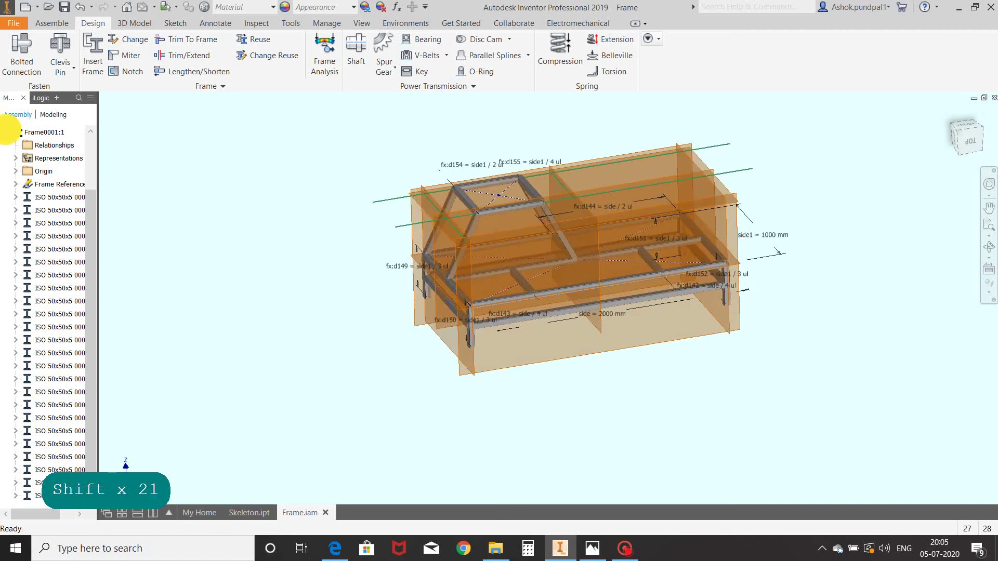
{"action": "left_click", "coordinate": [5, 132]}
{"action": "right_click", "coordinate": [37, 185]}
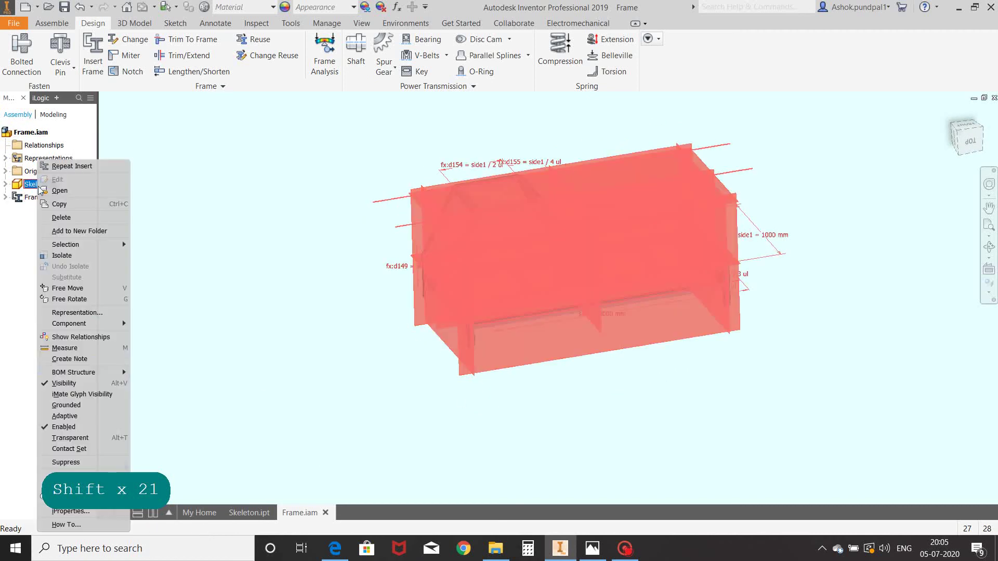
{"action": "left_click", "coordinate": [64, 384]}
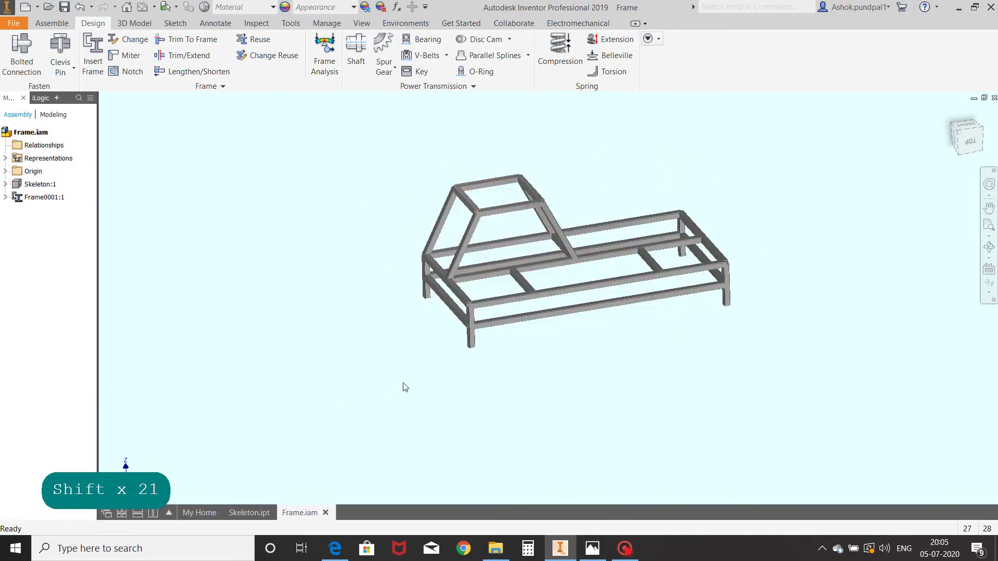
Miter the main frame's upper long side and short end member at the near corner of the open end with a 0.1 mm gap
{"action": "middle_click_drag", "start_coordinate": [565, 356], "coordinate": [615, 404], "text": "shift"}
{"action": "mouse_move", "coordinate": [597, 401]}
{"action": "middle_mouse_down", "text": "shift"}
{"action": "mouse_move", "coordinate": [623, 407]}
{"action": "mouse_move", "coordinate": [603, 406]}
{"action": "middle_mouse_up", "text": "shift"}
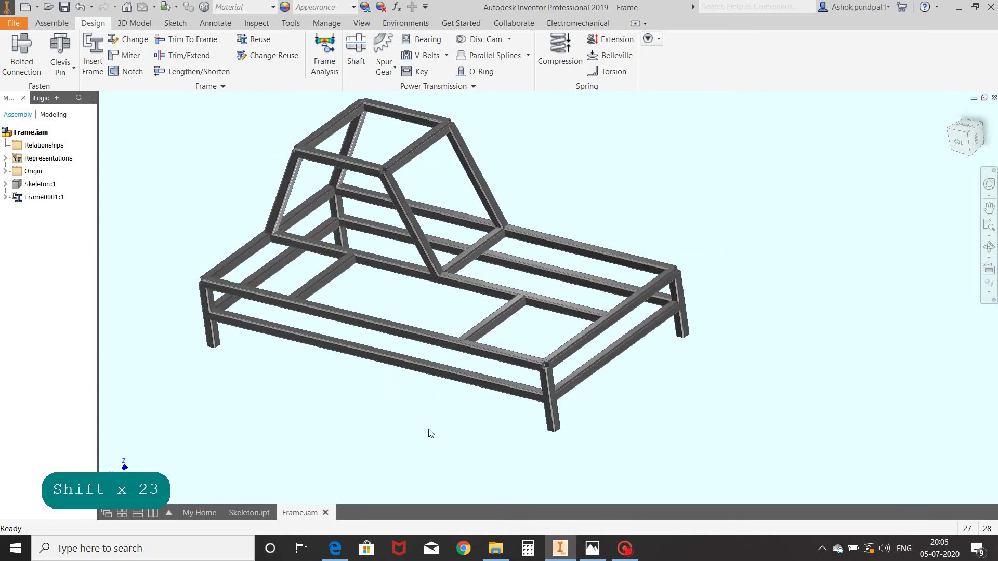
{"action": "left_click", "coordinate": [129, 55]}
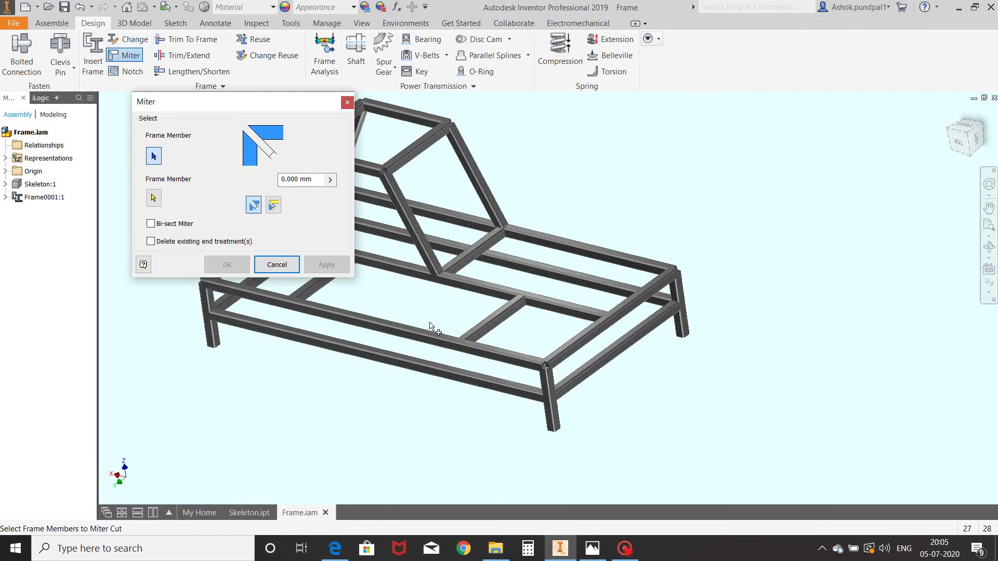
{"action": "mouse_move", "coordinate": [430, 324]}
{"action": "middle_mouse_down", "text": "shift"}
{"action": "mouse_move", "coordinate": [423, 301]}
{"action": "mouse_move", "coordinate": [447, 307]}
{"action": "mouse_move", "coordinate": [439, 292]}
{"action": "mouse_move", "coordinate": [442, 302]}
{"action": "middle_mouse_up", "text": "shift"}
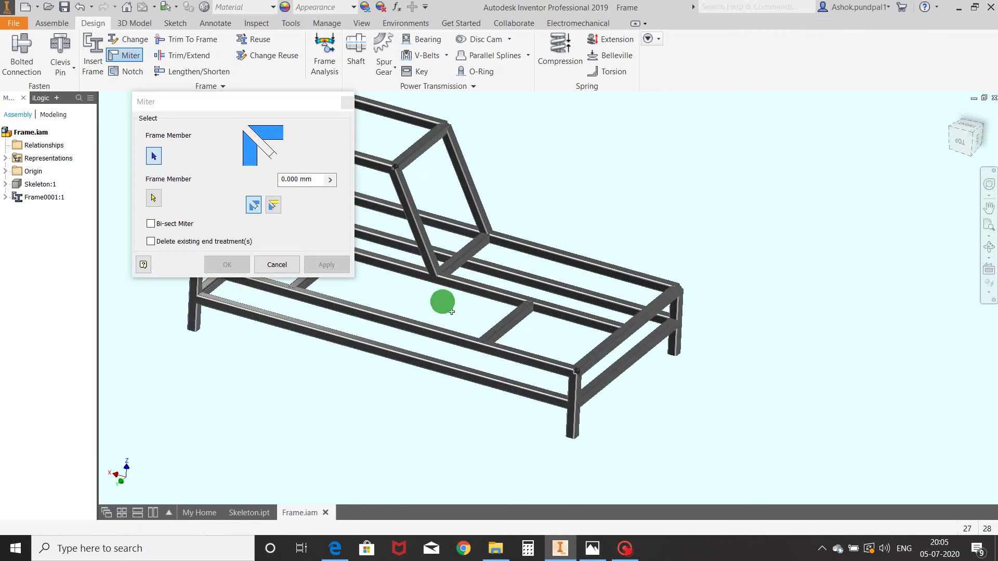
{"action": "left_click", "coordinate": [280, 180]}
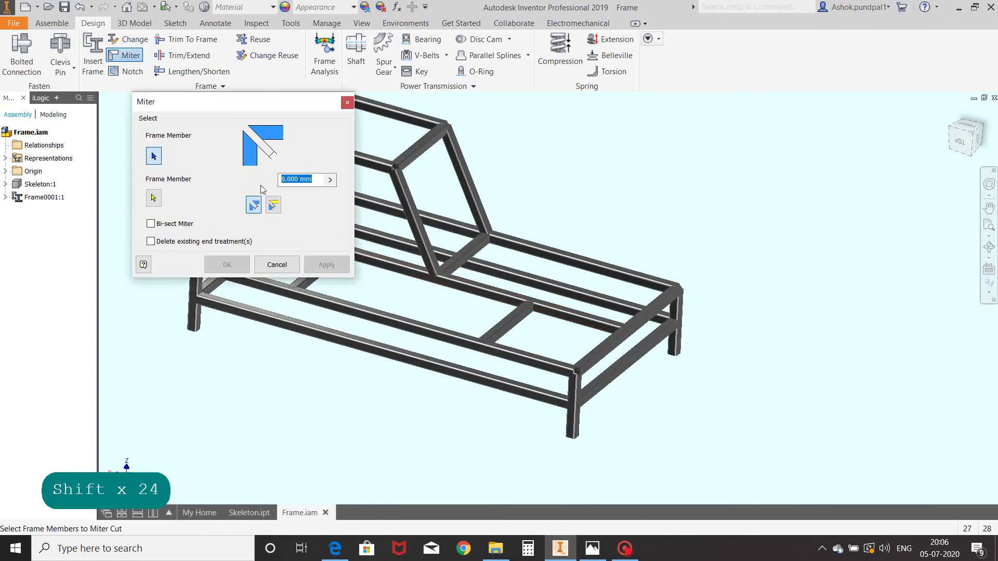
{"action": "type", "text": "0.1"}
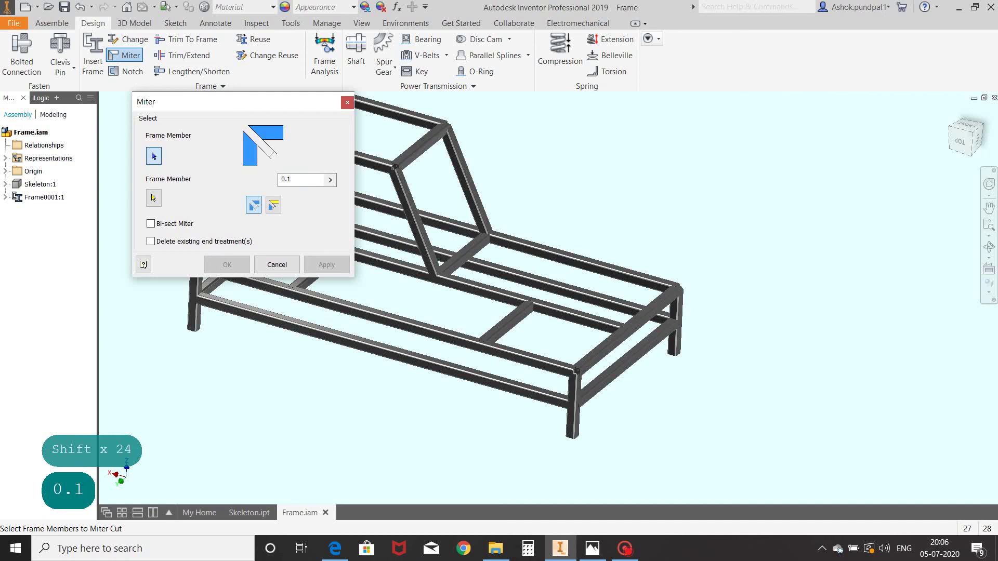
{"action": "scroll", "coordinate": [597, 403], "scroll_direction": "up", "scroll_amount": 5}
{"action": "left_click", "coordinate": [531, 367]}
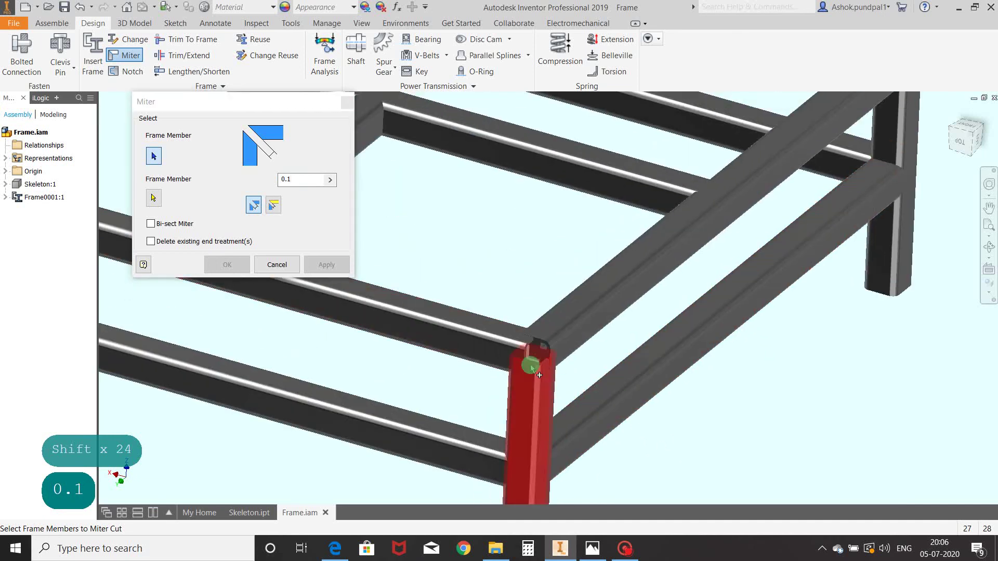
{"action": "left_click", "coordinate": [504, 346]}
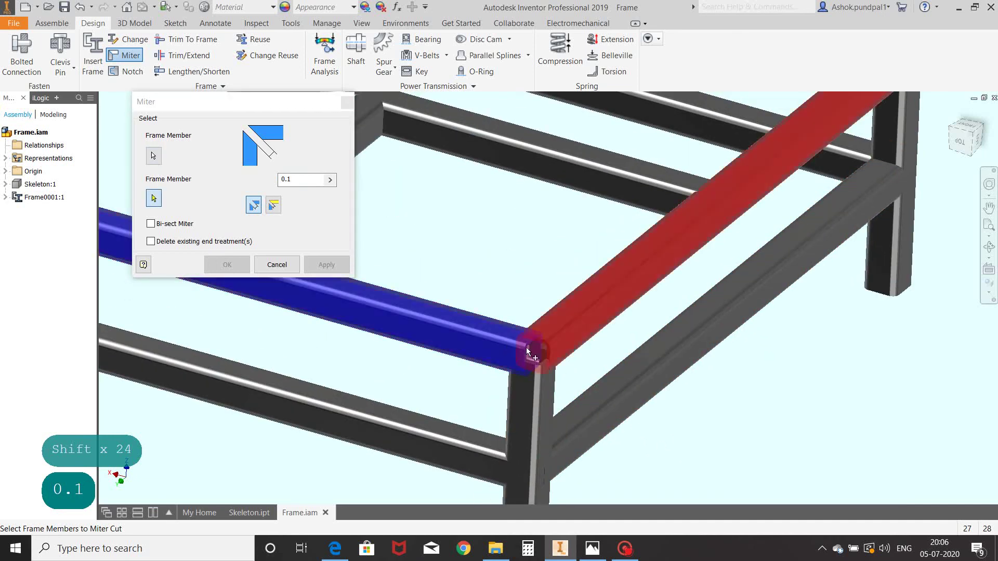
{"action": "left_click", "coordinate": [565, 333]}
{"action": "middle_click_drag", "start_coordinate": [565, 332], "coordinate": [608, 358], "text": "shift"}
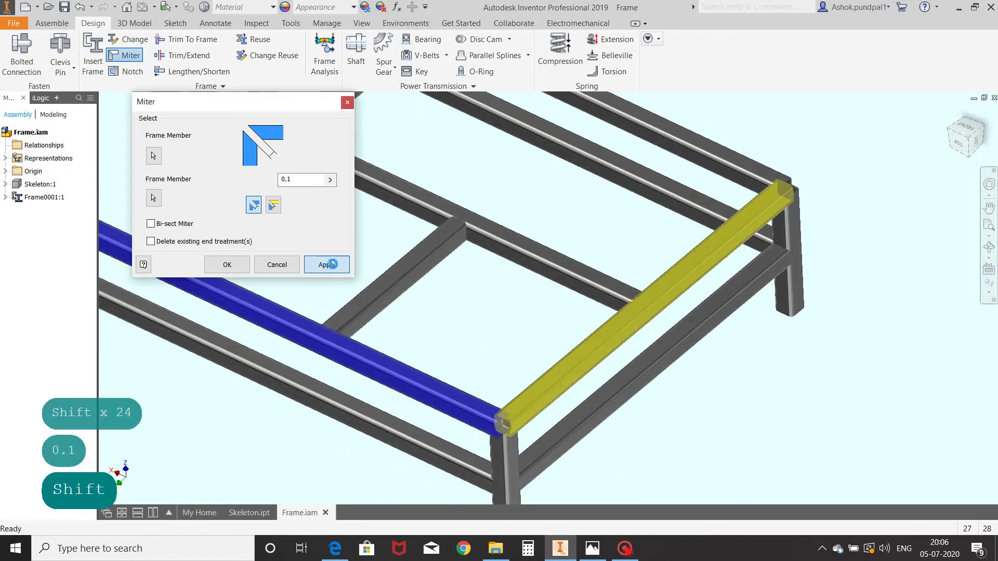
{"action": "left_click", "coordinate": [327, 265]}
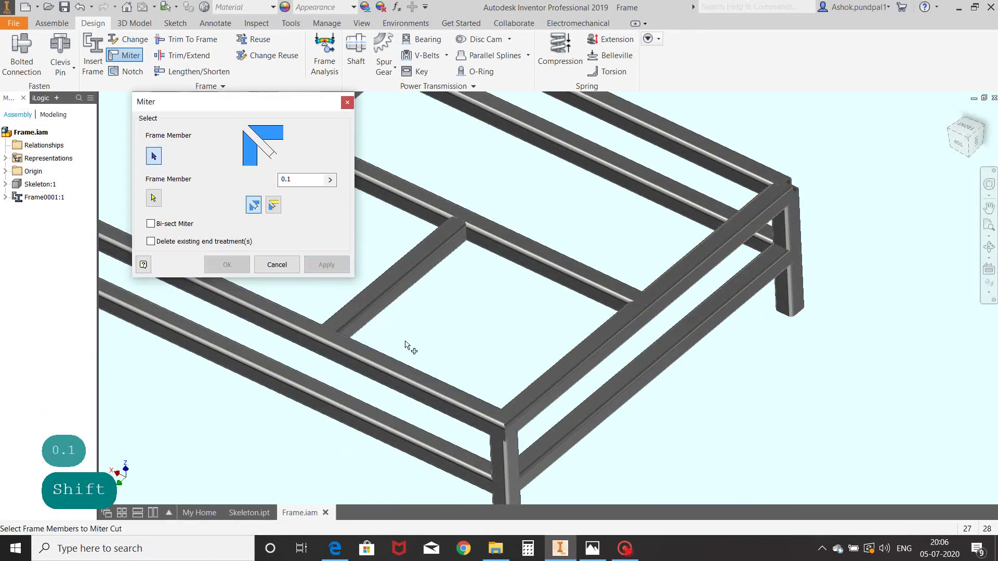
Miter the other end of that short member with the opposite upper long side using the 0.1 mm gap
{"action": "scroll", "coordinate": [477, 398], "scroll_direction": "down", "scroll_amount": 5}
{"action": "middle_click_drag", "start_coordinate": [571, 392], "coordinate": [486, 331]}
{"action": "scroll", "coordinate": [485, 334], "scroll_direction": "up", "scroll_amount": 5}
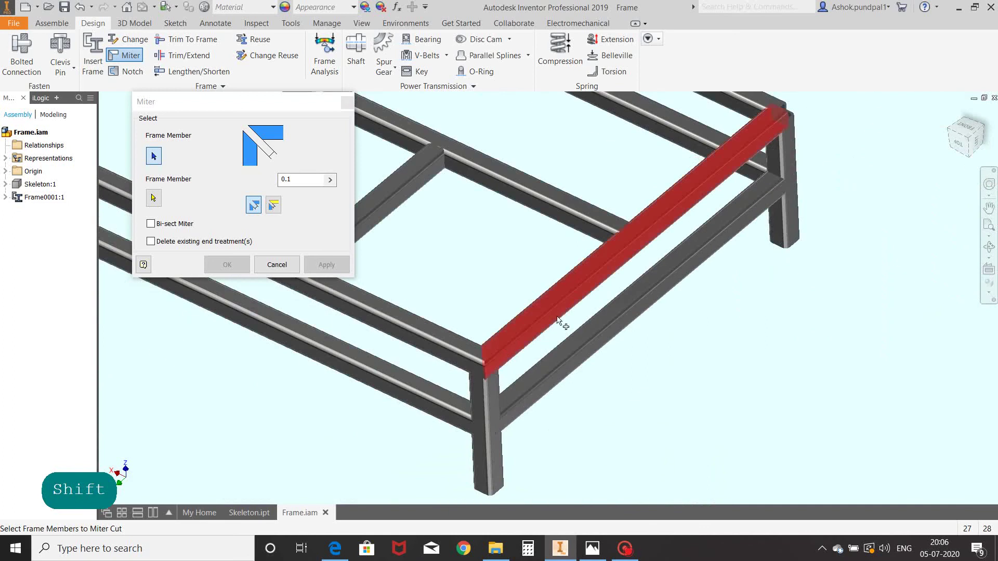
{"action": "middle_click_drag", "start_coordinate": [557, 320], "coordinate": [657, 197], "text": "shift"}
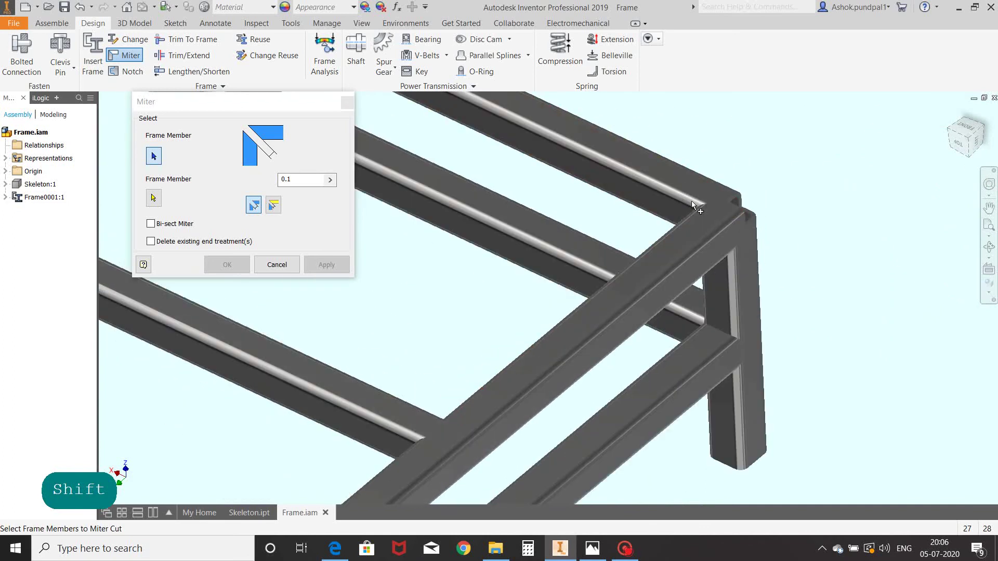
{"action": "scroll", "coordinate": [691, 201], "scroll_direction": "down", "scroll_amount": 3}
{"action": "left_click", "coordinate": [741, 231]}
{"action": "left_click", "coordinate": [718, 212]}
{"action": "scroll", "coordinate": [719, 212], "scroll_direction": "up", "scroll_amount": 3}
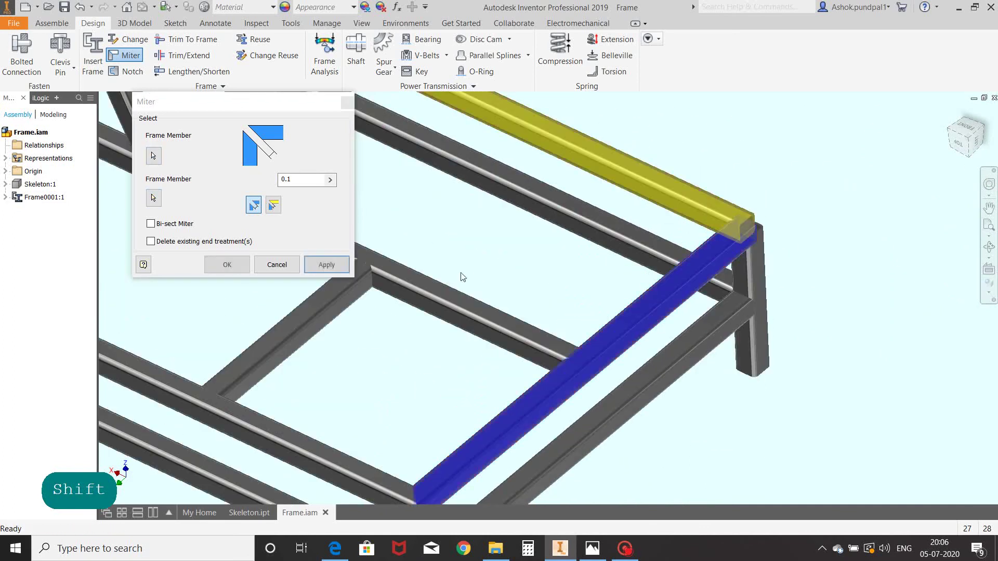
{"action": "left_click", "coordinate": [341, 265]}
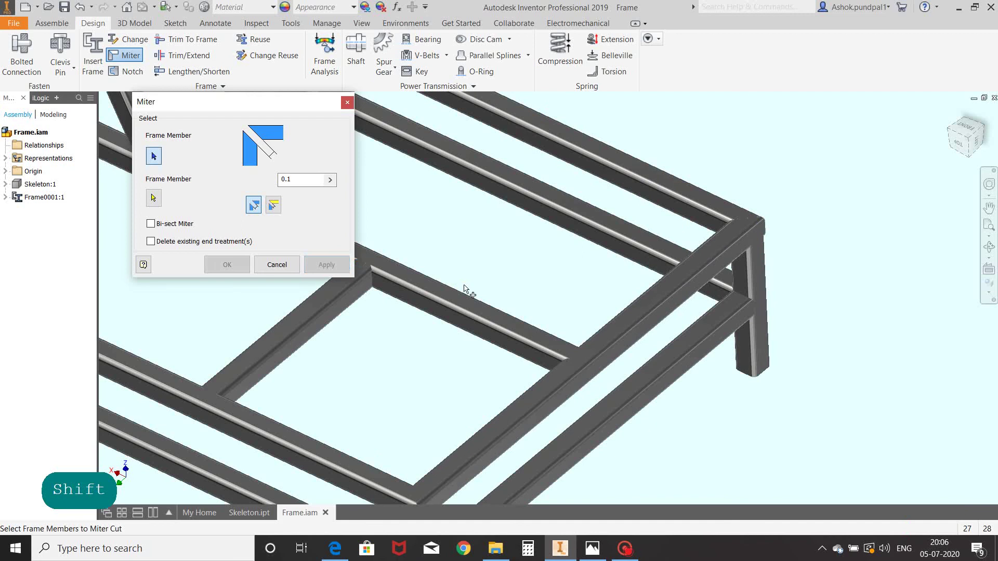
Miter the short end member beside the raised structure with the adjoining upper long side, keeping the 0.1 mm gap
{"action": "scroll", "coordinate": [673, 283], "scroll_direction": "down", "scroll_amount": 5}
{"action": "middle_click_drag", "start_coordinate": [673, 283], "coordinate": [638, 264], "text": "shift"}
{"action": "scroll", "coordinate": [668, 232], "scroll_direction": "up", "scroll_amount": 5}
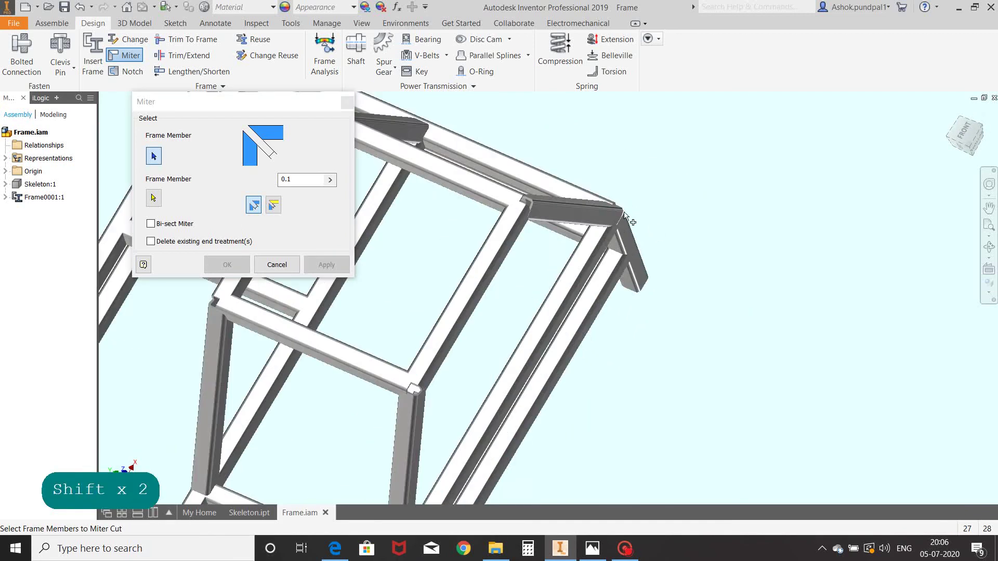
{"action": "left_click", "coordinate": [577, 186]}
{"action": "left_click", "coordinate": [592, 250]}
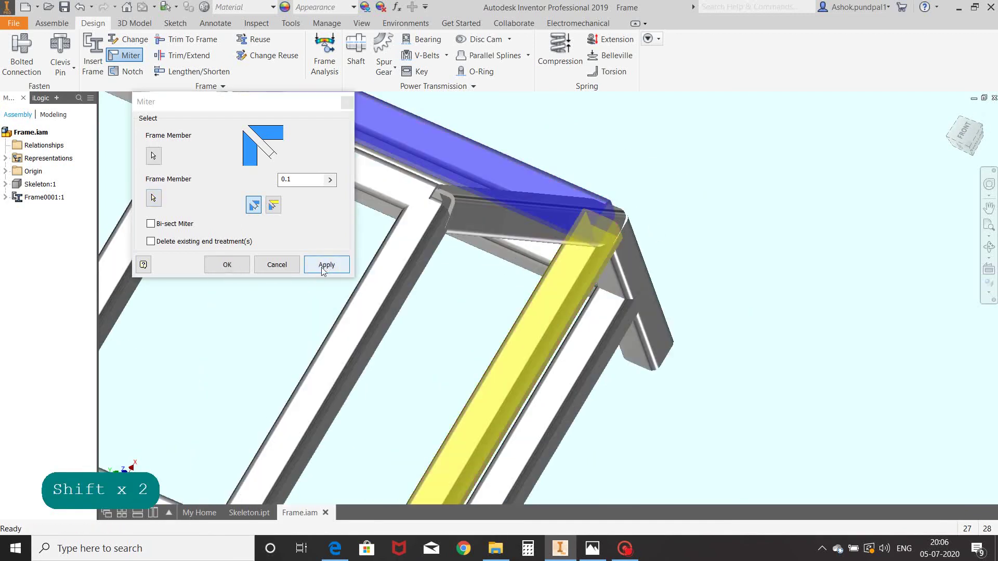
{"action": "left_click", "coordinate": [323, 265]}
Miter the last upper corner of the main frame with the 0.1 mm gap and finish the Miter command
{"action": "scroll", "coordinate": [713, 300], "scroll_direction": "down", "scroll_amount": 3}
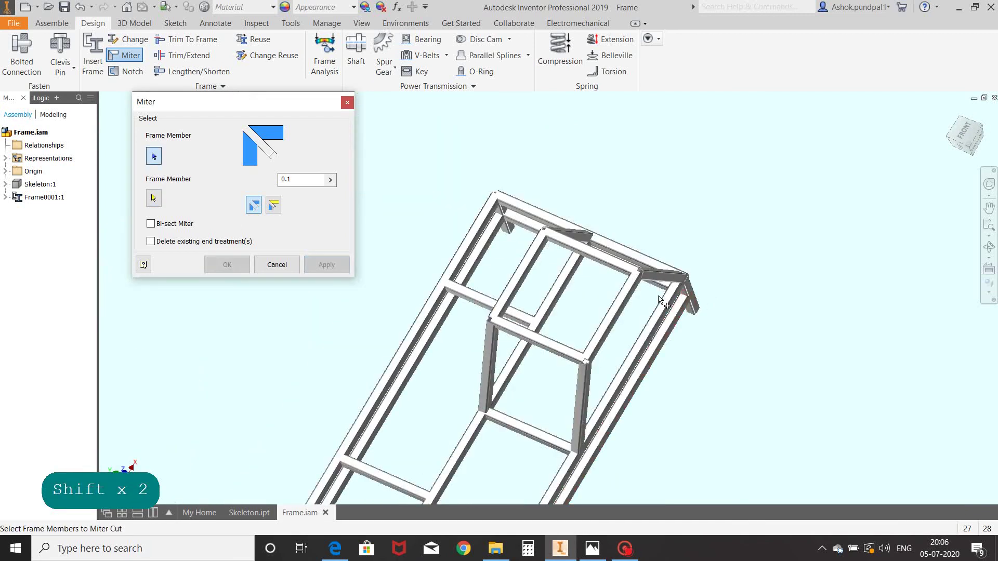
{"action": "mouse_move", "coordinate": [713, 301]}
{"action": "middle_mouse_down", "text": "shift"}
{"action": "mouse_move", "coordinate": [724, 301]}
{"action": "mouse_move", "coordinate": [419, 156]}
{"action": "middle_mouse_up", "text": "shift"}
{"action": "scroll", "coordinate": [439, 223], "scroll_direction": "up", "scroll_amount": 5}
{"action": "left_click", "coordinate": [438, 223]}
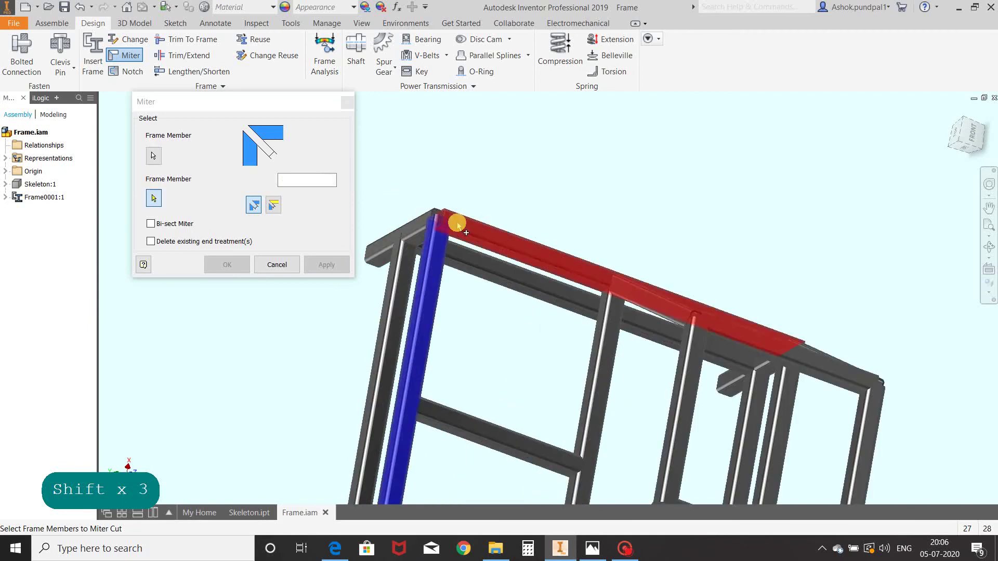
{"action": "left_click", "coordinate": [457, 223]}
{"action": "left_click", "coordinate": [325, 265]}
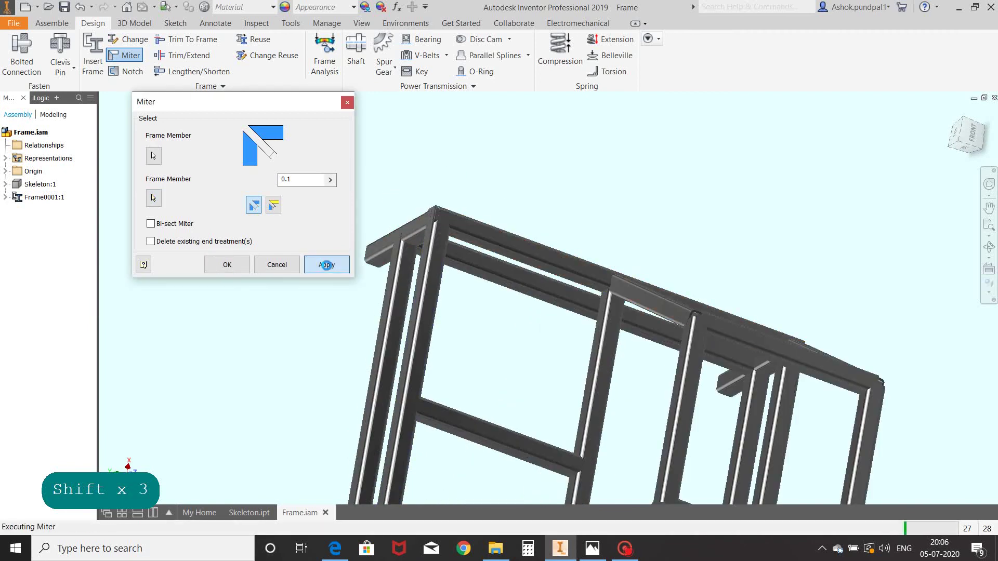
{"action": "left_click", "coordinate": [346, 103]}
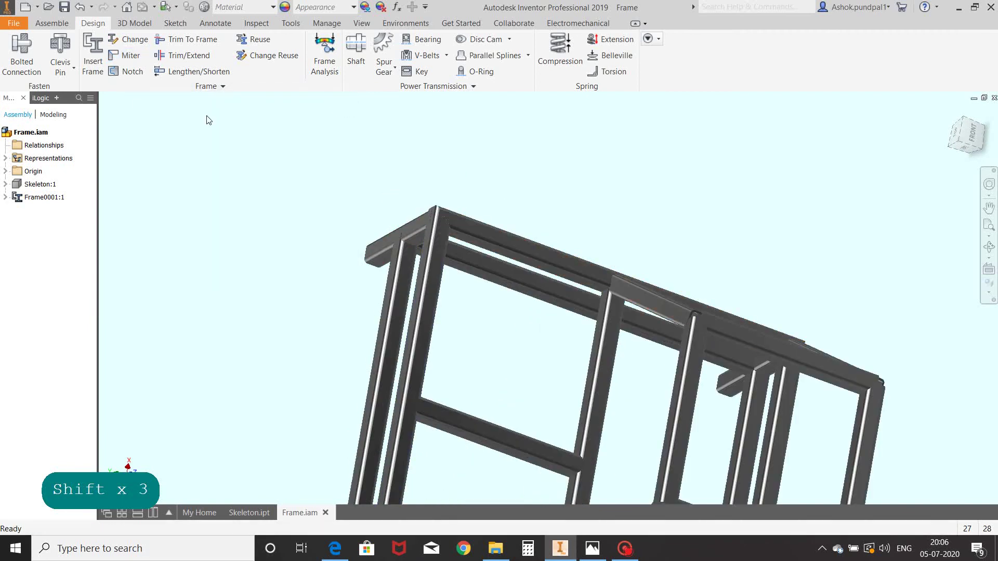
Notch the short cross member nearest the frame's open end against the central lengthwise member
{"action": "left_click", "coordinate": [127, 73]}
{"action": "middle_click_drag", "start_coordinate": [364, 229], "coordinate": [525, 254], "text": "shift"}
{"action": "scroll", "coordinate": [515, 445], "scroll_direction": "up", "scroll_amount": 5}
{"action": "left_click", "coordinate": [516, 444]}
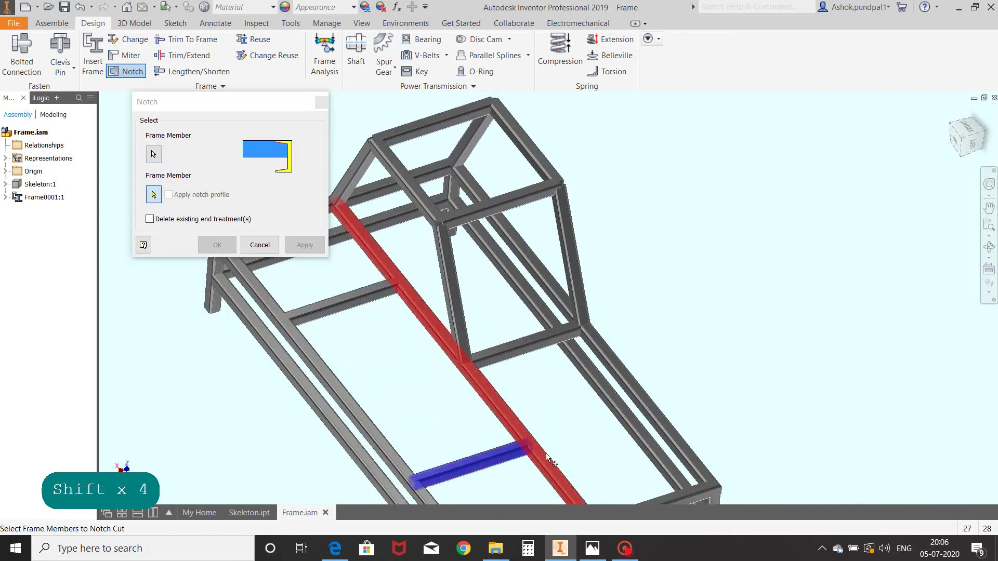
{"action": "scroll", "coordinate": [546, 457], "scroll_direction": "up", "scroll_amount": 3}
{"action": "left_click", "coordinate": [572, 351]}
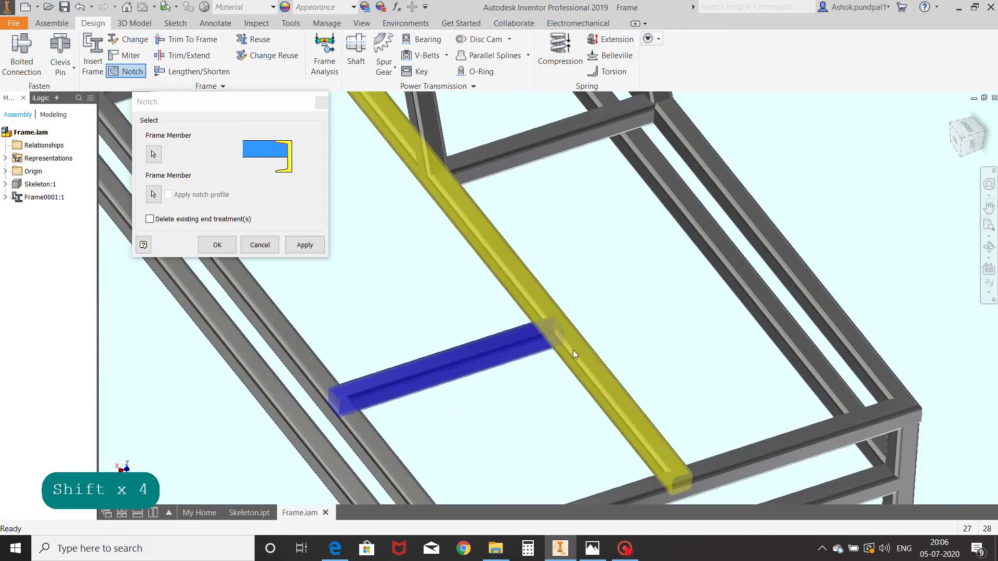
{"action": "scroll", "coordinate": [628, 312], "scroll_direction": "up", "scroll_amount": 3}
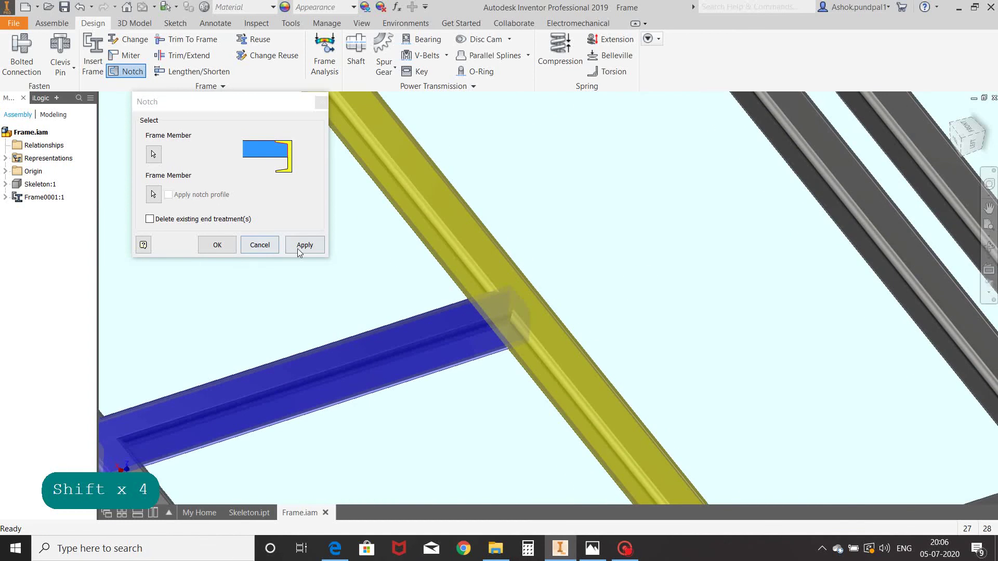
{"action": "left_click", "coordinate": [300, 247]}
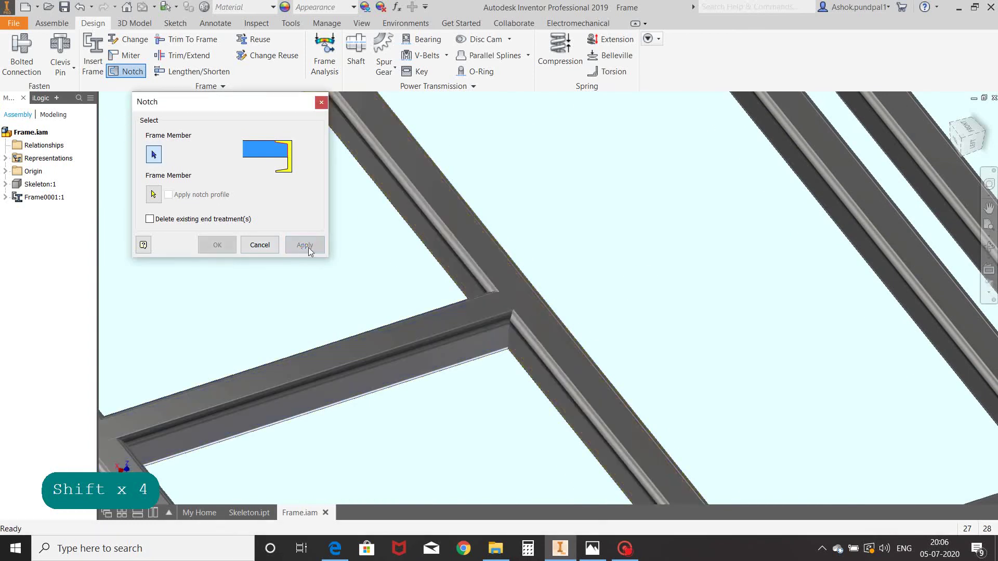
Notch the other short cross member, behind the raised structure's nearer post, against the central lengthwise member
{"action": "scroll", "coordinate": [534, 290], "scroll_direction": "down", "scroll_amount": 5}
{"action": "middle_click_drag", "start_coordinate": [546, 309], "coordinate": [565, 347]}
{"action": "scroll", "coordinate": [460, 216], "scroll_direction": "up", "scroll_amount": 5}
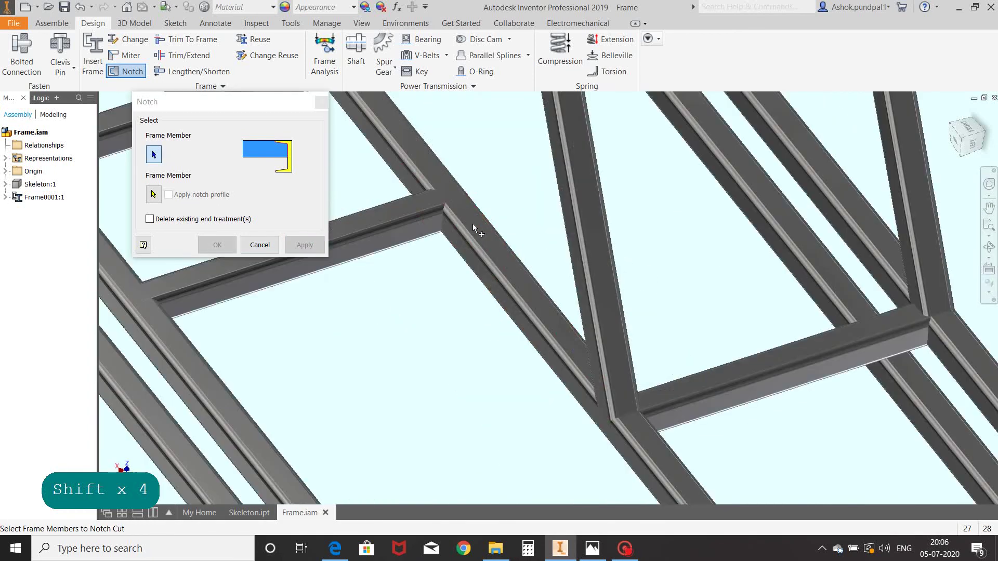
{"action": "middle_click_drag", "start_coordinate": [472, 223], "coordinate": [365, 22]}
{"action": "middle_click_drag", "start_coordinate": [642, 383], "coordinate": [548, 285]}
{"action": "scroll", "coordinate": [570, 352], "scroll_direction": "up", "scroll_amount": 5}
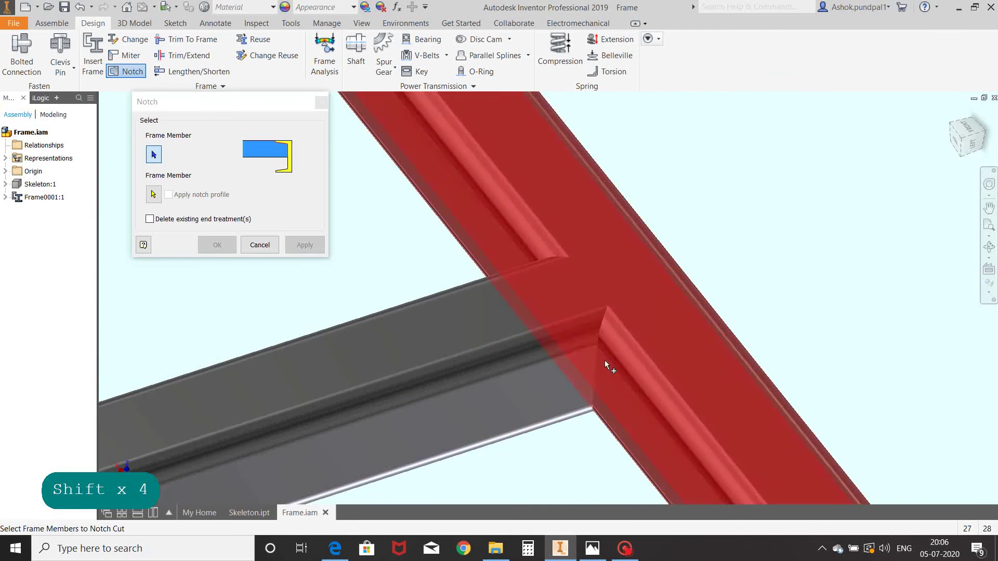
{"action": "scroll", "coordinate": [603, 359], "scroll_direction": "down", "scroll_amount": 8}
{"action": "middle_click_drag", "start_coordinate": [585, 359], "coordinate": [672, 495]}
{"action": "scroll", "coordinate": [541, 338], "scroll_direction": "up", "scroll_amount": 5}
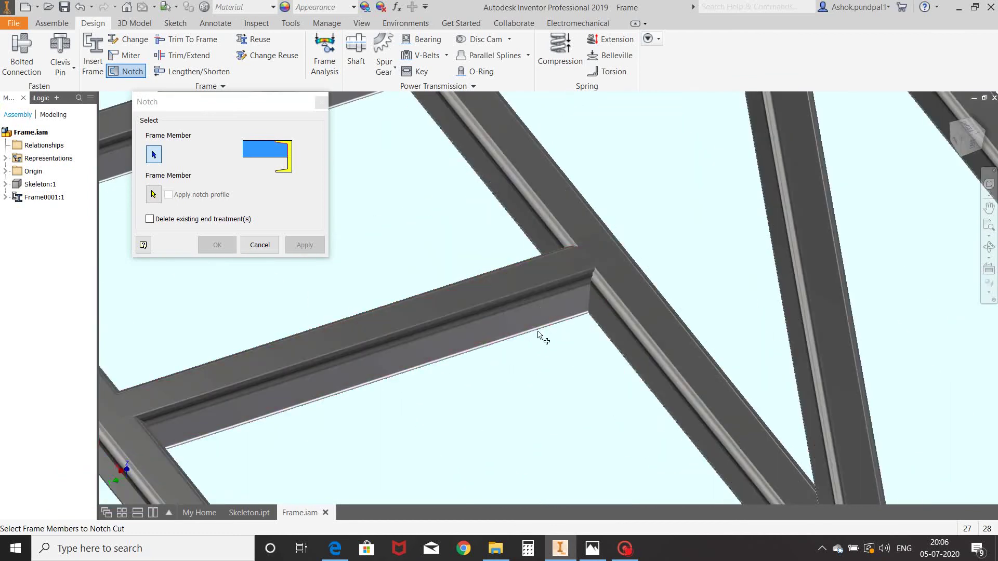
{"action": "left_click", "coordinate": [546, 293]}
{"action": "left_click", "coordinate": [612, 292]}
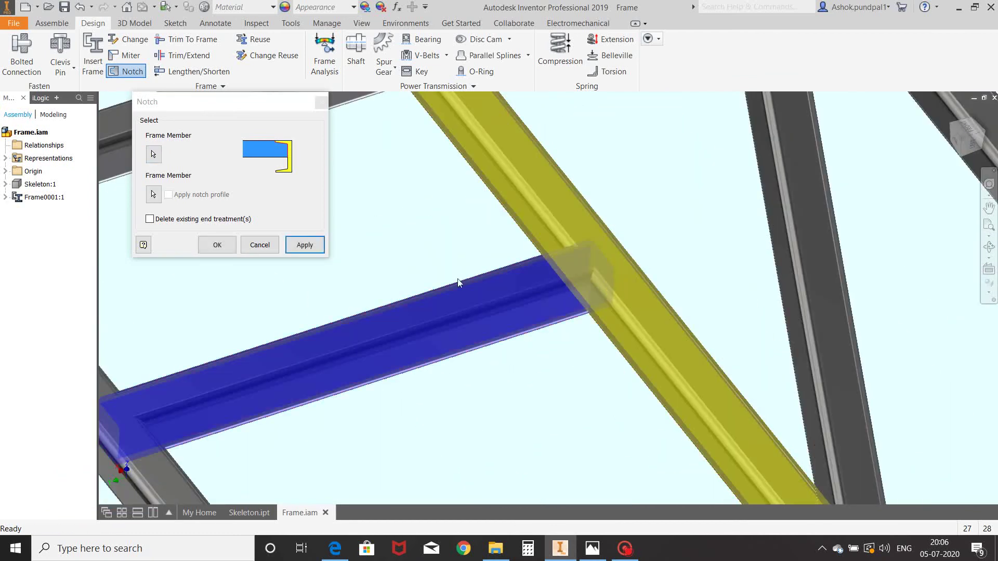
{"action": "left_click", "coordinate": [308, 251]}
Notch the vertical corner leg at the frame's open end against the upper short end member
{"action": "scroll", "coordinate": [466, 271], "scroll_direction": "down", "scroll_amount": 5}
{"action": "middle_click_drag", "start_coordinate": [470, 273], "coordinate": [626, 271], "text": "shift"}
{"action": "scroll", "coordinate": [612, 338], "scroll_direction": "down", "scroll_amount": 3}
{"action": "middle_click_drag", "start_coordinate": [612, 338], "coordinate": [634, 305], "text": "shift"}
{"action": "scroll", "coordinate": [538, 359], "scroll_direction": "up", "scroll_amount": 5}
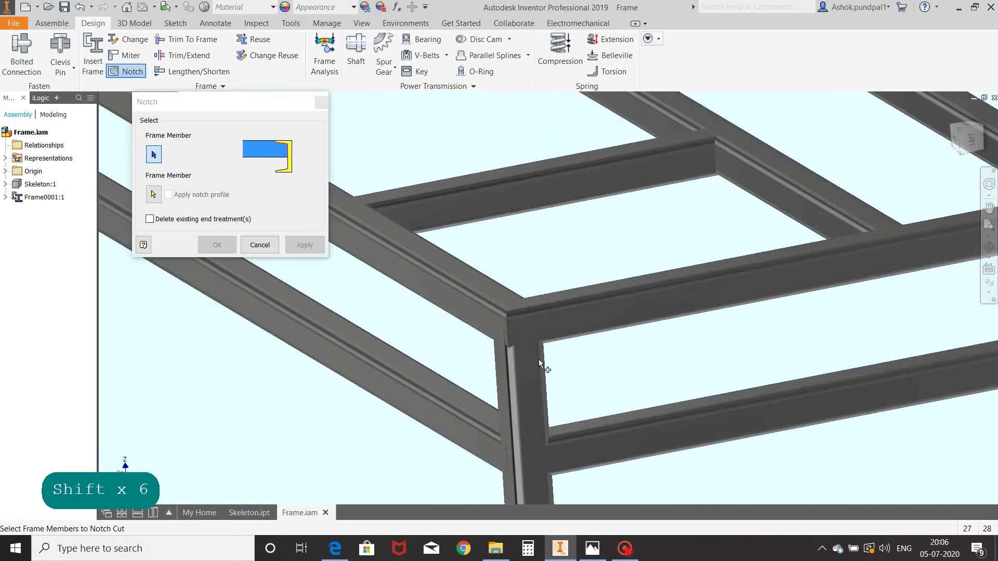
{"action": "left_click", "coordinate": [524, 365]}
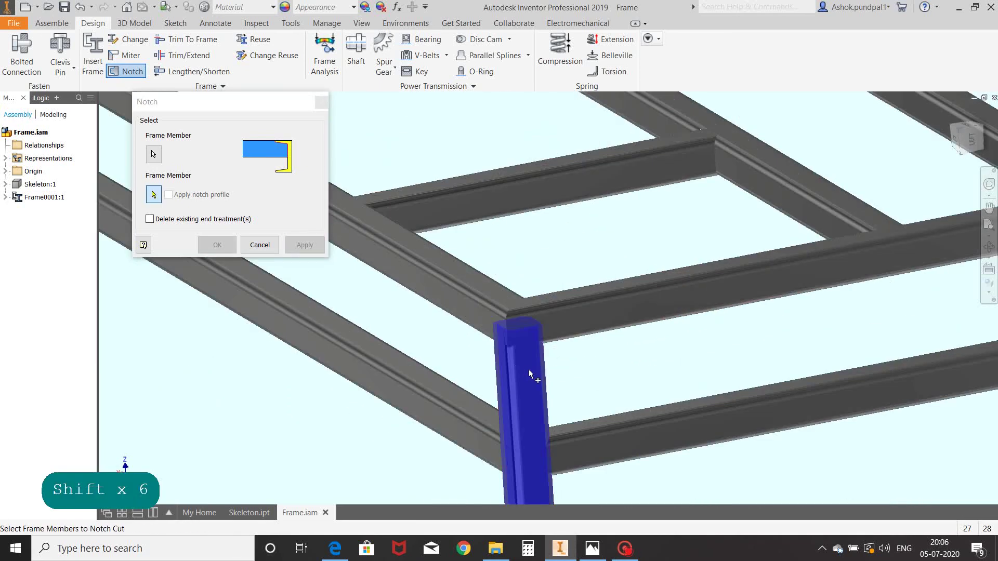
{"action": "left_click", "coordinate": [572, 338]}
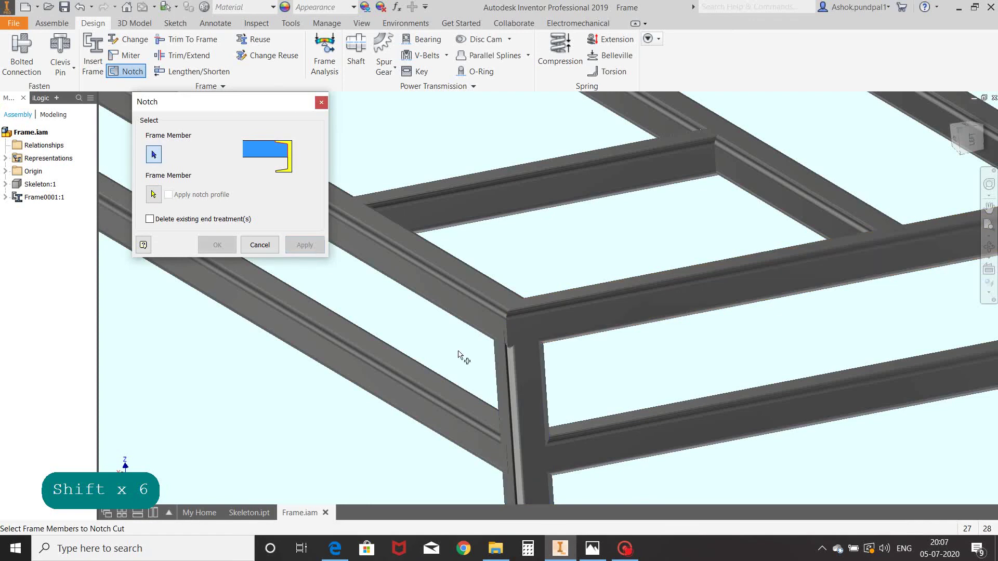
Notch the same corner leg against the adjoining upper long side member and finish the Notch command
{"action": "left_click", "coordinate": [512, 367]}
{"action": "left_click", "coordinate": [470, 303]}
{"action": "left_click", "coordinate": [306, 246]}
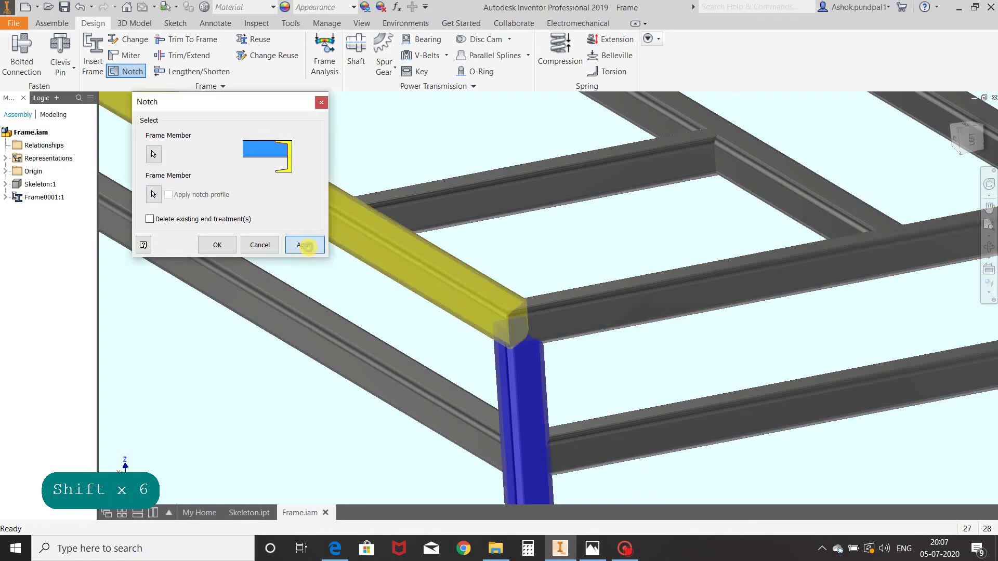
{"action": "scroll", "coordinate": [410, 292], "scroll_direction": "up", "scroll_amount": 3}
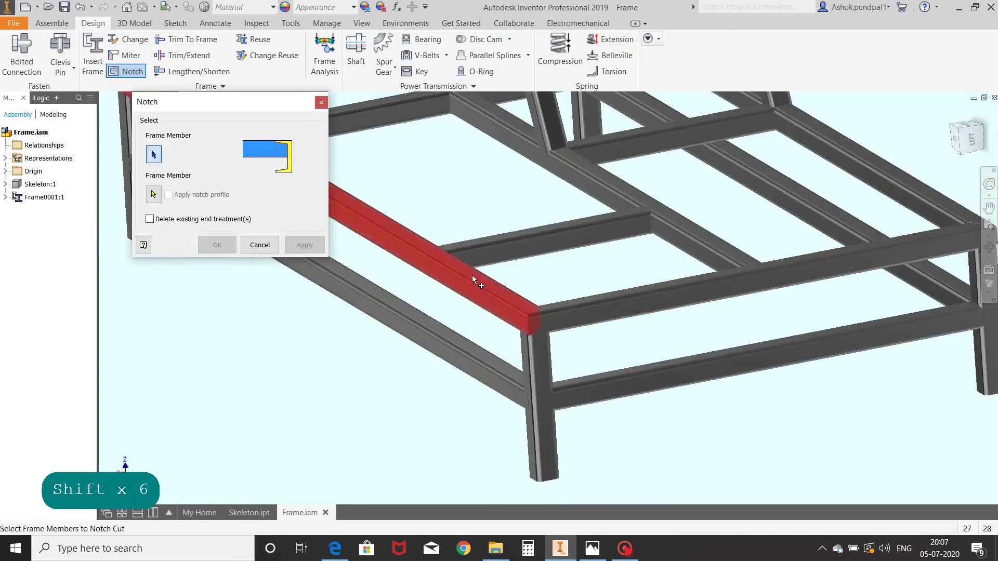
{"action": "middle_click_drag", "start_coordinate": [559, 278], "coordinate": [565, 283], "text": "shift"}
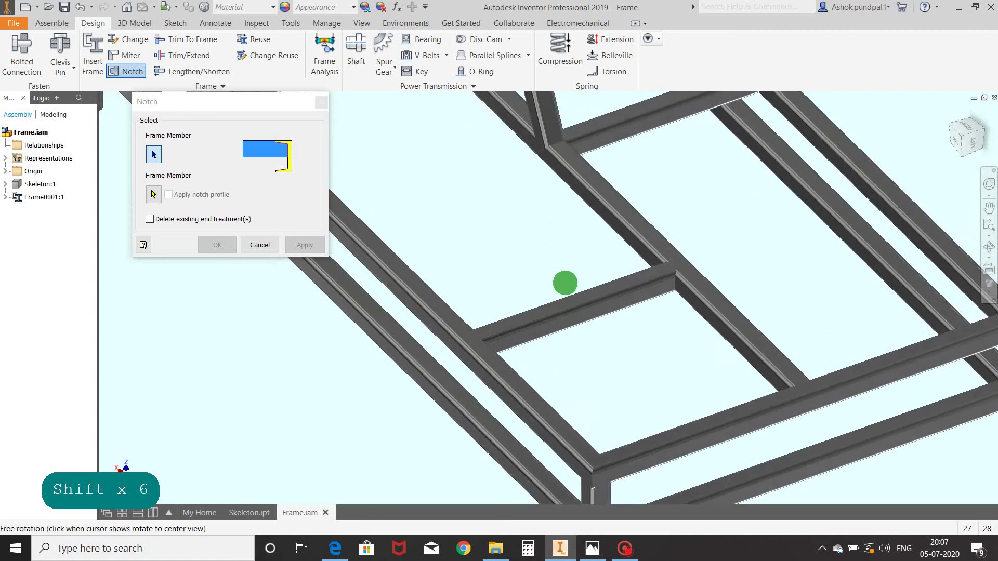
{"action": "left_click", "coordinate": [321, 103]}
Examine the whole frame and its treated joints from several angles and in an isometric view
{"action": "middle_click_drag", "start_coordinate": [378, 229], "coordinate": [263, 156]}
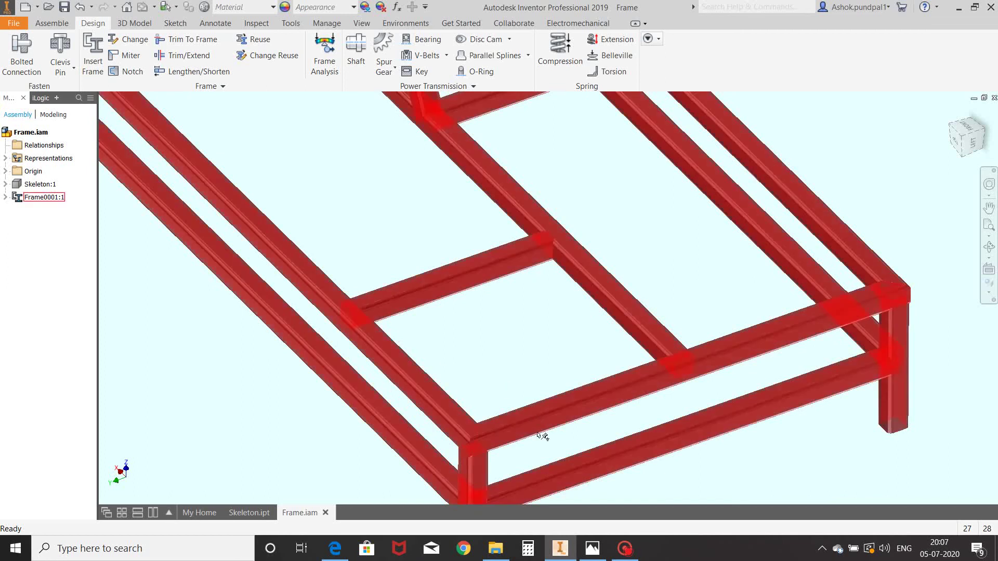
{"action": "middle_click_drag", "start_coordinate": [597, 374], "coordinate": [590, 354]}
{"action": "scroll", "coordinate": [592, 355], "scroll_direction": "up", "scroll_amount": 4}
{"action": "middle_click_drag", "start_coordinate": [548, 289], "coordinate": [546, 318]}
{"action": "mouse_move", "coordinate": [468, 338]}
{"action": "middle_mouse_down"}
{"action": "mouse_move", "coordinate": [457, 338]}
{"action": "mouse_move", "coordinate": [451, 395]}
{"action": "mouse_move", "coordinate": [437, 343]}
{"action": "middle_mouse_up"}
{"action": "scroll", "coordinate": [452, 396], "scroll_direction": "up", "scroll_amount": 3}
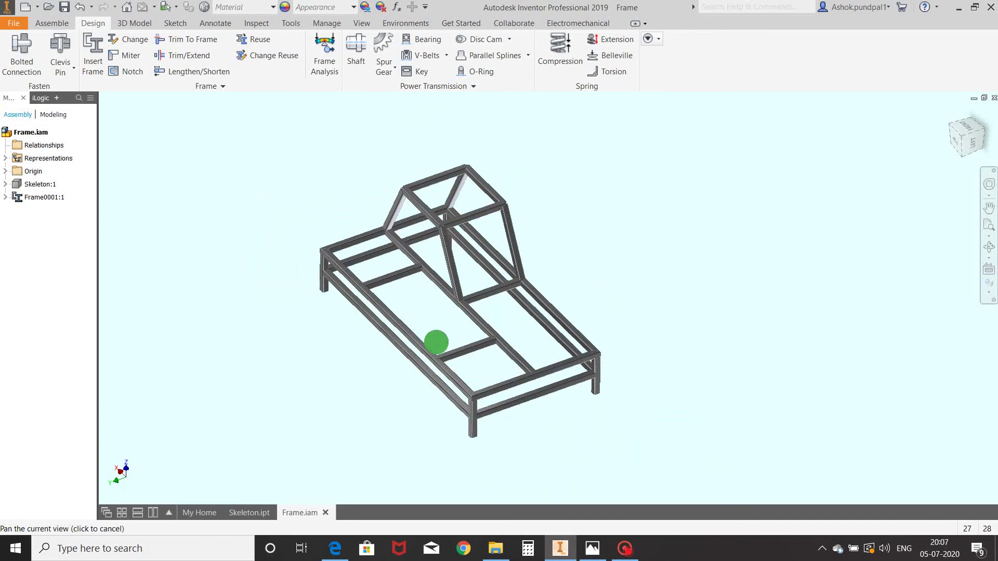
{"action": "mouse_move", "coordinate": [681, 359]}
{"action": "middle_mouse_down", "text": "shift"}
{"action": "mouse_move", "coordinate": [577, 352]}
{"action": "mouse_move", "coordinate": [724, 348]}
{"action": "mouse_move", "coordinate": [740, 367]}
{"action": "mouse_move", "coordinate": [715, 392]}
{"action": "mouse_move", "coordinate": [695, 359]}
{"action": "mouse_move", "coordinate": [628, 336]}
{"action": "mouse_move", "coordinate": [620, 313]}
{"action": "mouse_move", "coordinate": [621, 328]}
{"action": "mouse_move", "coordinate": [681, 354]}
{"action": "mouse_move", "coordinate": [738, 354]}
{"action": "mouse_move", "coordinate": [495, 328]}
{"action": "mouse_move", "coordinate": [433, 335]}
{"action": "mouse_move", "coordinate": [544, 345]}
{"action": "mouse_move", "coordinate": [510, 341]}
{"action": "mouse_move", "coordinate": [502, 305]}
{"action": "mouse_move", "coordinate": [501, 323]}
{"action": "mouse_move", "coordinate": [376, 327]}
{"action": "mouse_move", "coordinate": [463, 335]}
{"action": "mouse_move", "coordinate": [475, 325]}
{"action": "middle_mouse_up", "text": "shift"}
{"action": "left_click", "coordinate": [961, 130]}
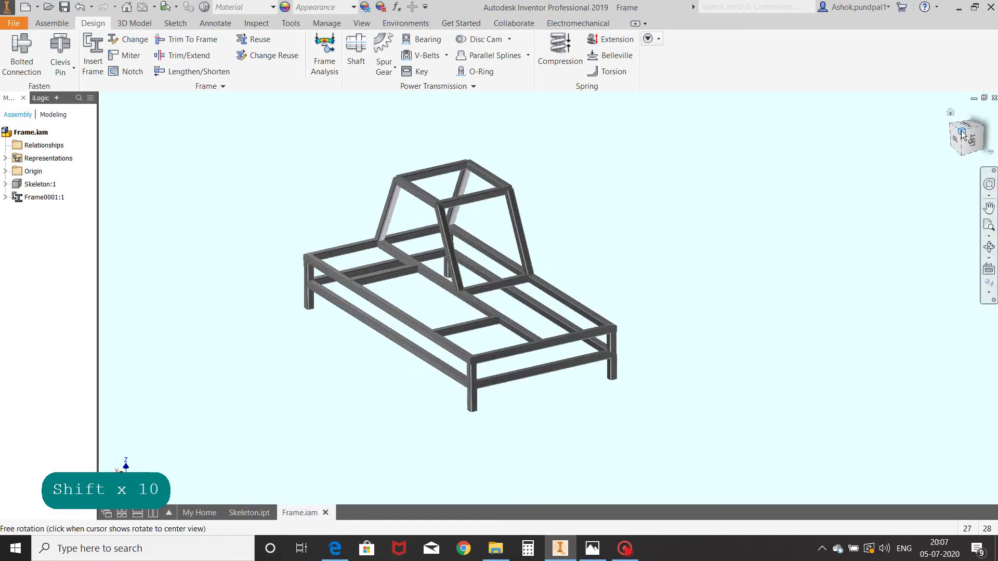
{"action": "middle_click_drag", "start_coordinate": [718, 264], "coordinate": [695, 251]}
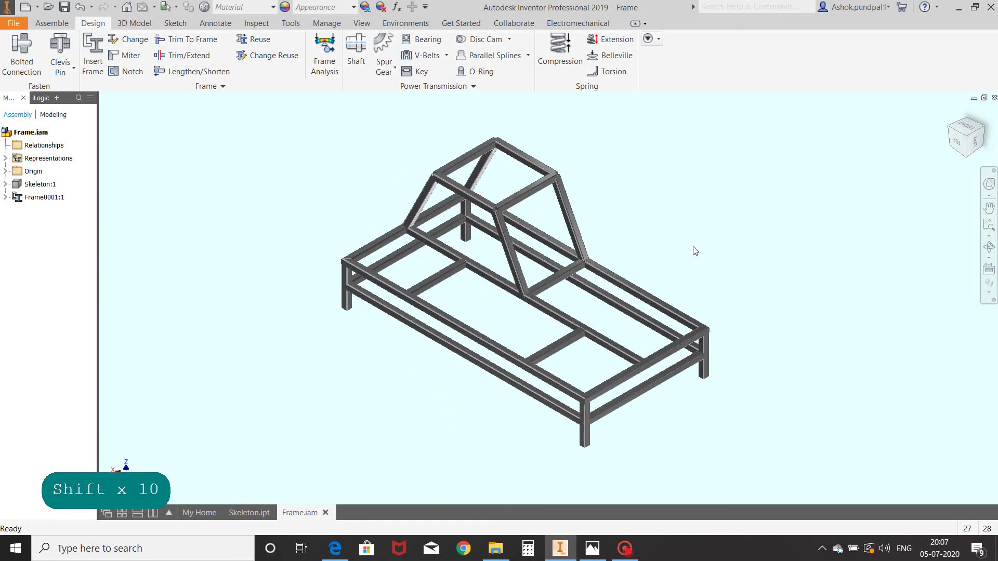
{"action": "left_click", "coordinate": [657, 323]}
{"action": "scroll", "coordinate": [668, 273], "scroll_direction": "down", "scroll_amount": 5}
{"action": "scroll", "coordinate": [669, 273], "scroll_direction": "up", "scroll_amount": 4}
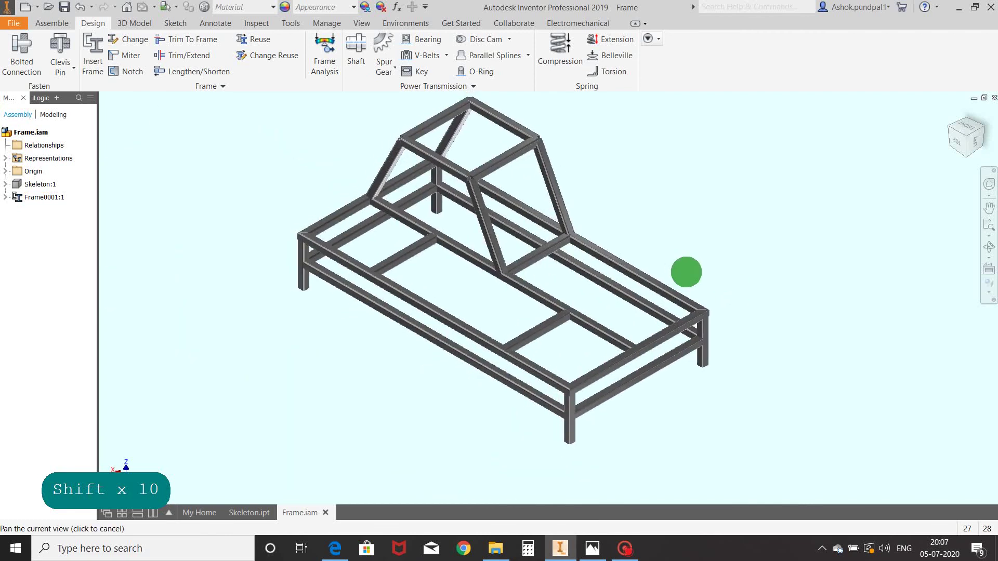